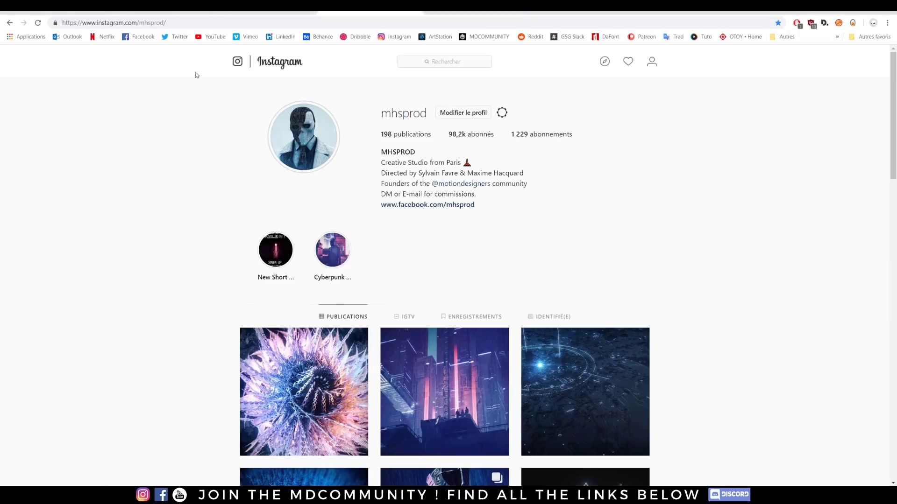
Switch to the Facebook motion-design group tab and scroll down its feed
{"action": "left_click", "coordinate": [147, 12]}
{"action": "scroll", "coordinate": [143, 214], "scroll_direction": "down", "scroll_amount": 15}
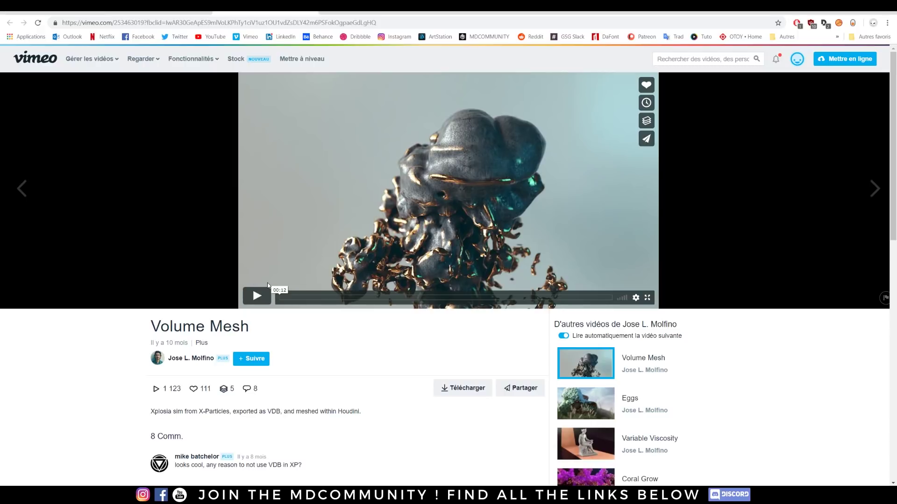
Play the Volume Mesh video and highlight its simulation description
{"action": "left_click", "coordinate": [256, 295]}
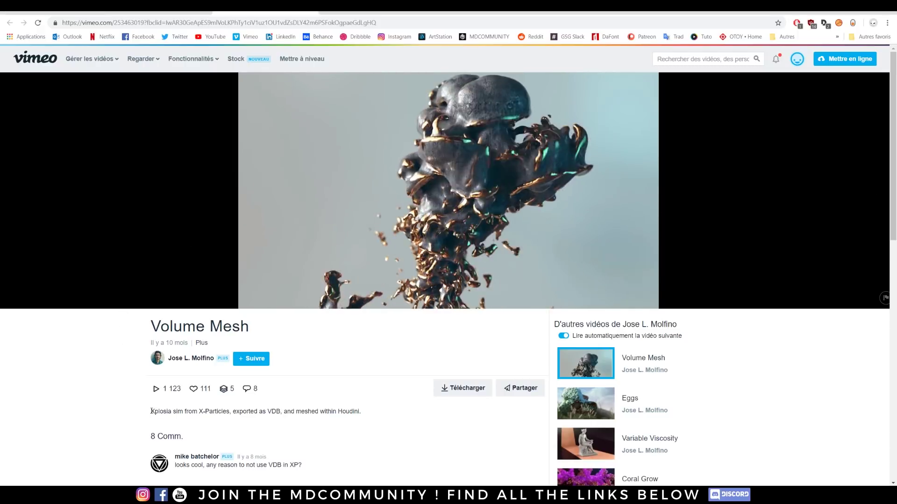
{"action": "left_click_drag", "start_coordinate": [151, 412], "coordinate": [366, 416]}
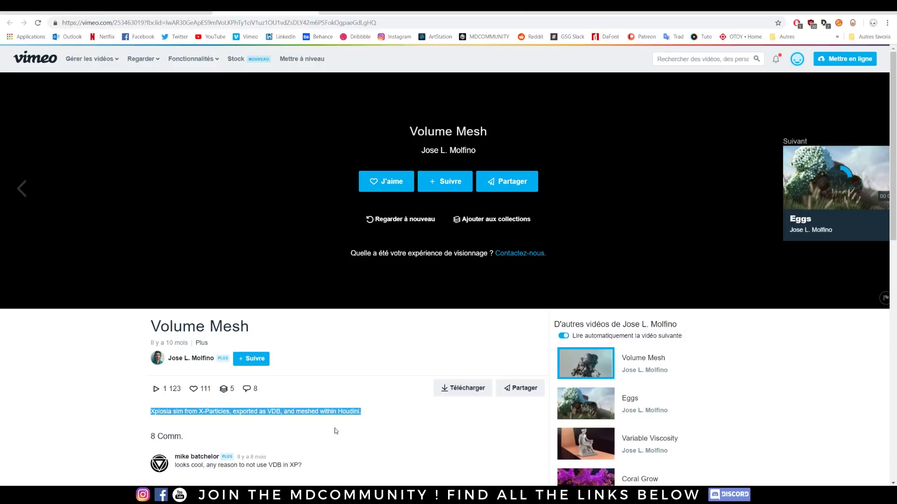
{"action": "mouse_move", "coordinate": [335, 495]}
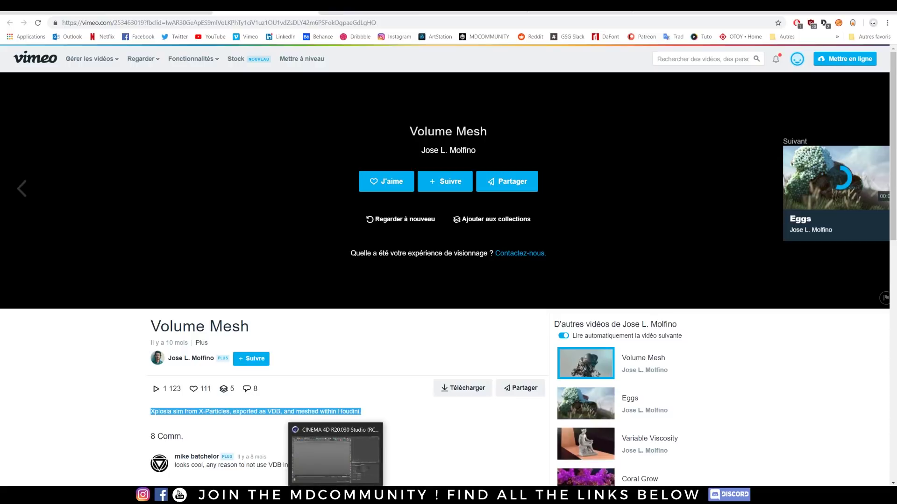
{"action": "left_click", "coordinate": [376, 392]}
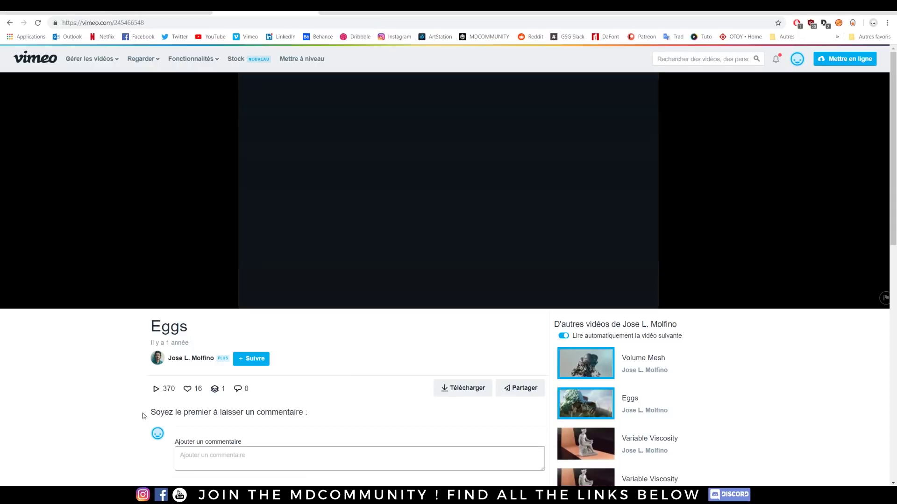
Pause the Eggs video and return to the empty Cinema 4D scene
{"action": "left_click", "coordinate": [258, 296]}
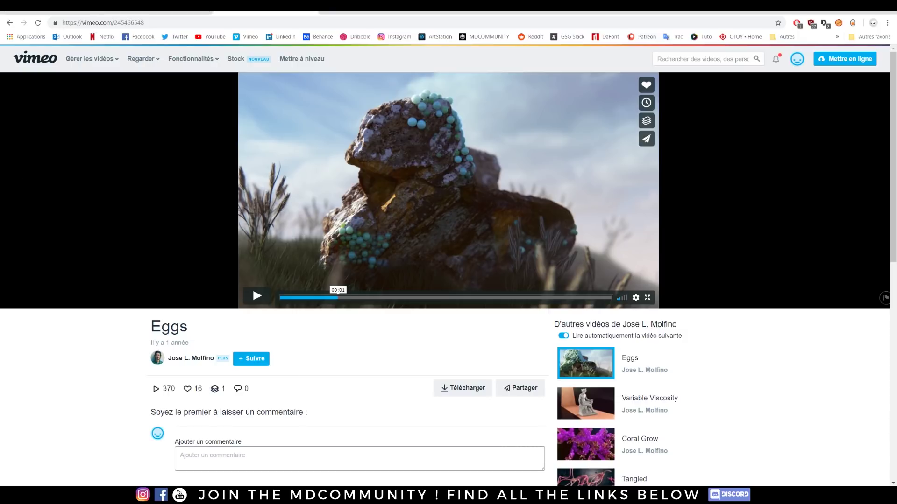
{"action": "mouse_move", "coordinate": [336, 496]}
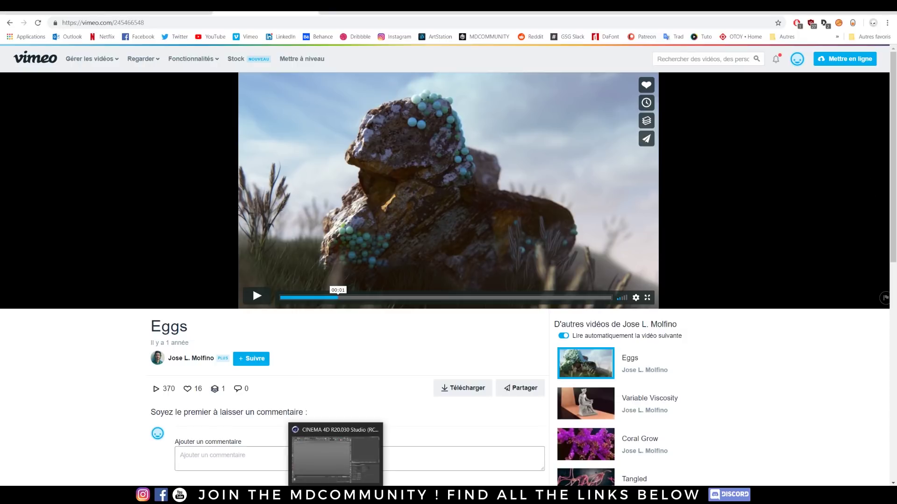
{"action": "left_click", "coordinate": [334, 476]}
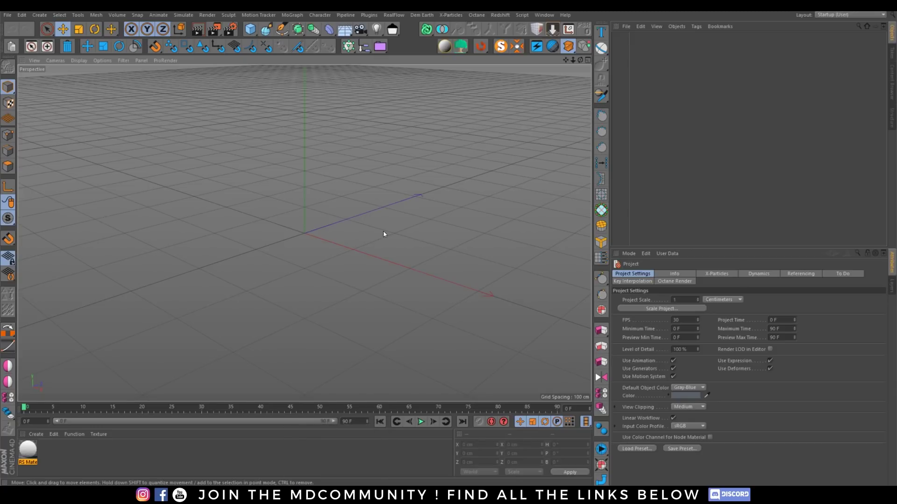
Browse the X-Particles object list and close it without adding anything
{"action": "left_click", "coordinate": [451, 15]}
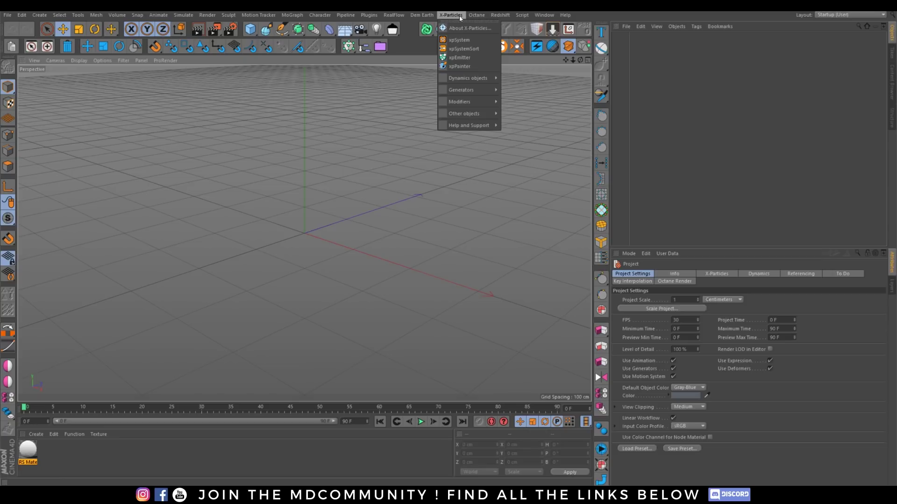
{"action": "mouse_move", "coordinate": [462, 80]}
{"action": "mouse_move", "coordinate": [489, 113]}
{"action": "left_click", "coordinate": [307, 277]}
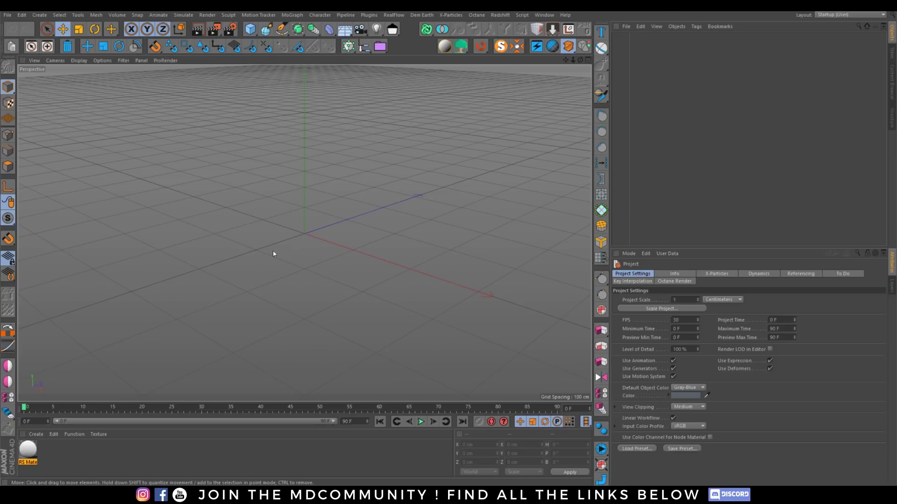
Draw a sphere in the viewport and set its radius to 10 cm
{"action": "left_click", "coordinate": [266, 29]}
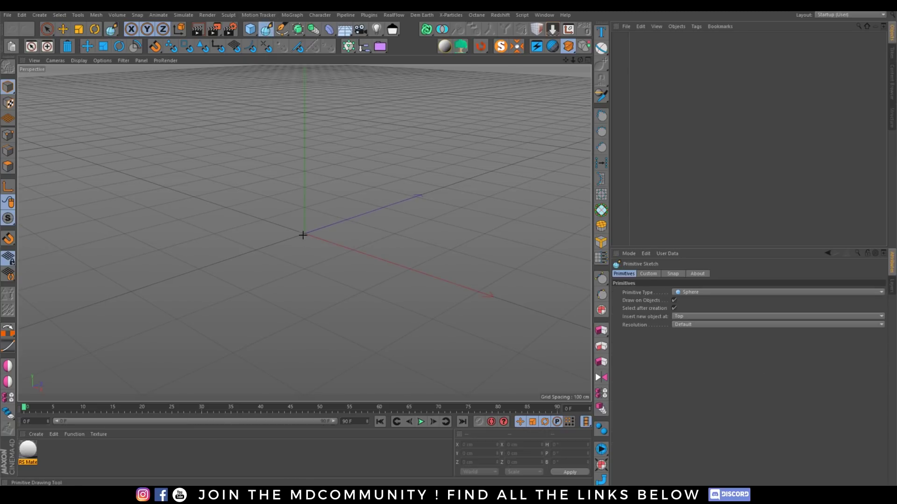
{"action": "left_click", "coordinate": [311, 221]}
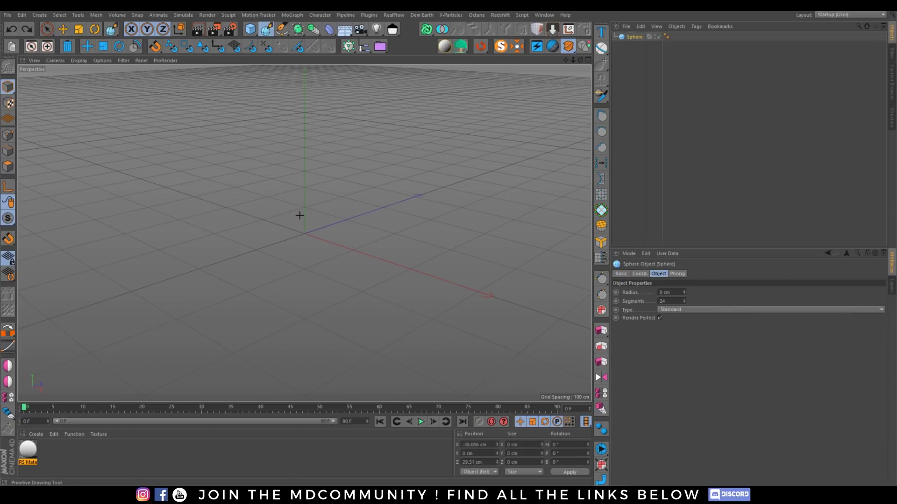
{"action": "left_click_drag", "start_coordinate": [300, 214], "coordinate": [346, 282]}
{"action": "scroll", "coordinate": [311, 208], "scroll_direction": "down", "scroll_amount": 3}
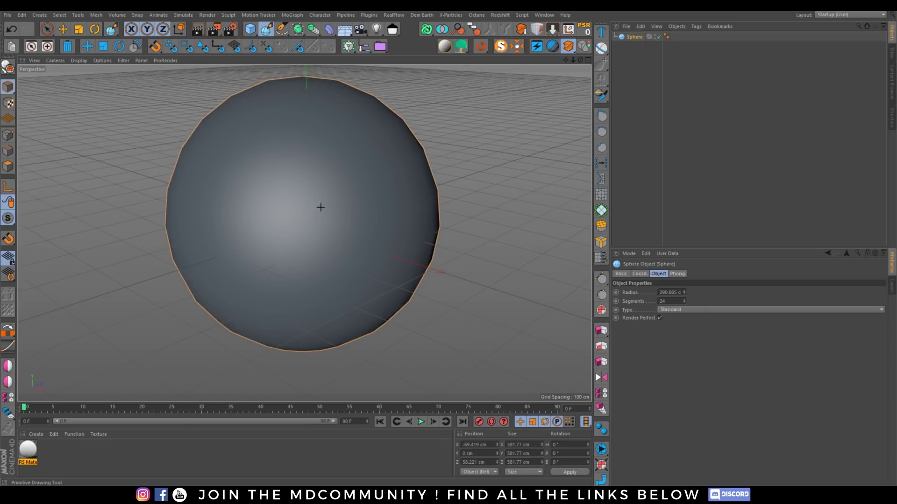
{"action": "scroll", "coordinate": [312, 208], "scroll_direction": "down", "scroll_amount": 3}
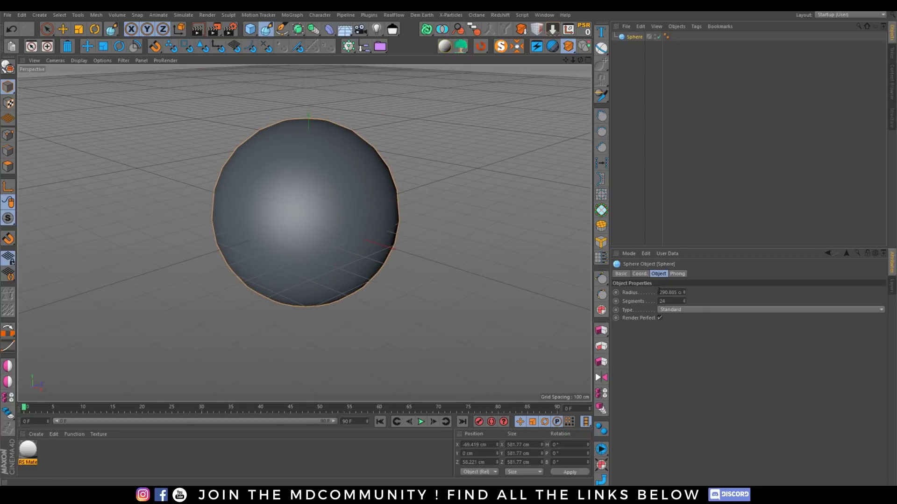
{"action": "double_click", "coordinate": [668, 292]}
{"action": "type", "text": "10"}
{"action": "key", "text": "Return"}
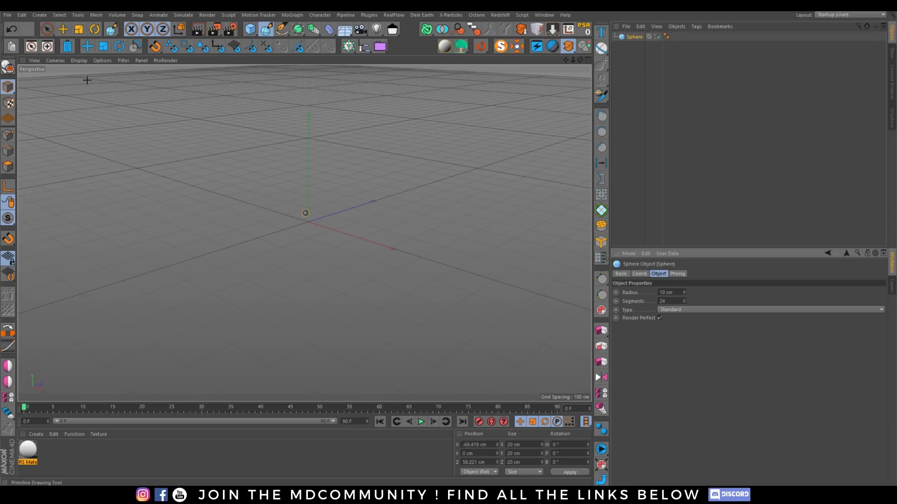
Undo the extra spheres, then select and frame the original 10 cm sphere
{"action": "mouse_move", "coordinate": [242, 79]}
{"action": "left_mouse_down"}
{"action": "mouse_move", "coordinate": [368, 182]}
{"action": "mouse_move", "coordinate": [562, 282]}
{"action": "left_mouse_up"}
{"action": "left_click_drag", "start_coordinate": [462, 210], "coordinate": [340, 332]}
{"action": "left_click_drag", "start_coordinate": [354, 271], "coordinate": [255, 368]}
{"action": "left_click_drag", "start_coordinate": [193, 312], "coordinate": [232, 344]}
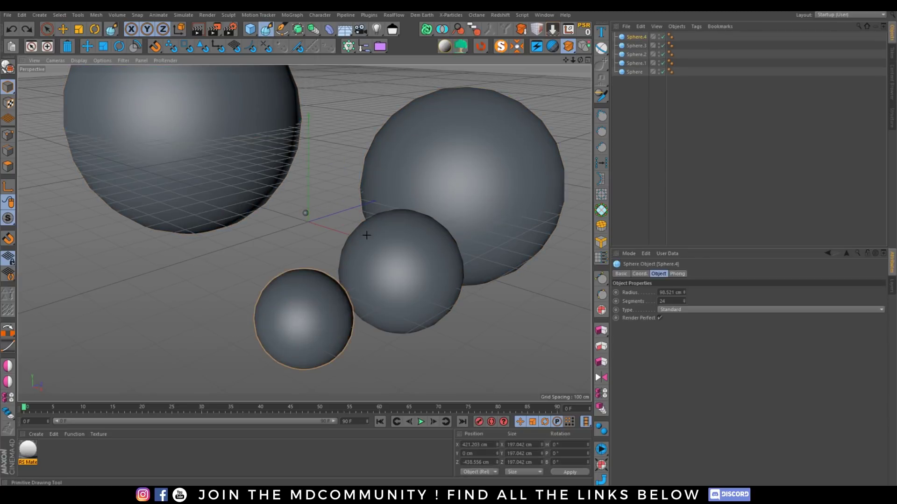
{"action": "key", "text": "ctrl+z"}
{"action": "key", "text": "ctrl+z"}
{"action": "key", "text": "ctrl+z"}
{"action": "key", "text": "ctrl+z"}
{"action": "key", "text": "ctrl+z"}
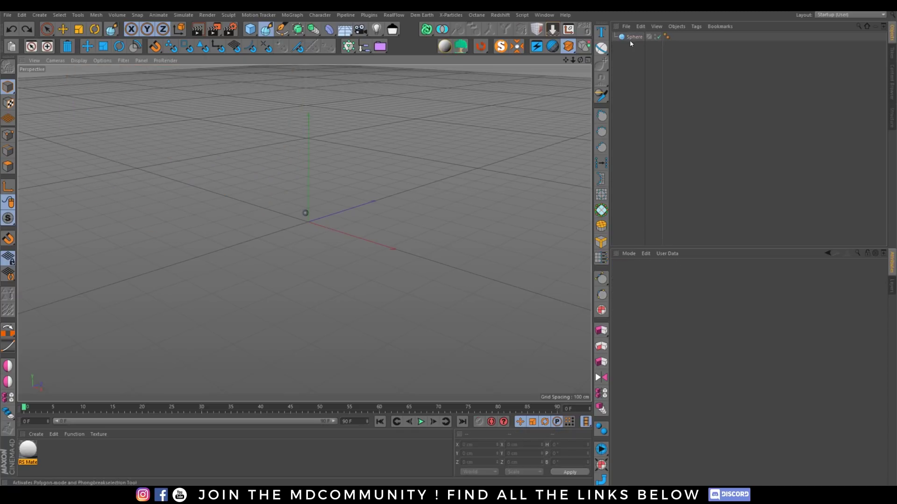
{"action": "left_click", "coordinate": [632, 37]}
{"action": "key", "text": "o"}
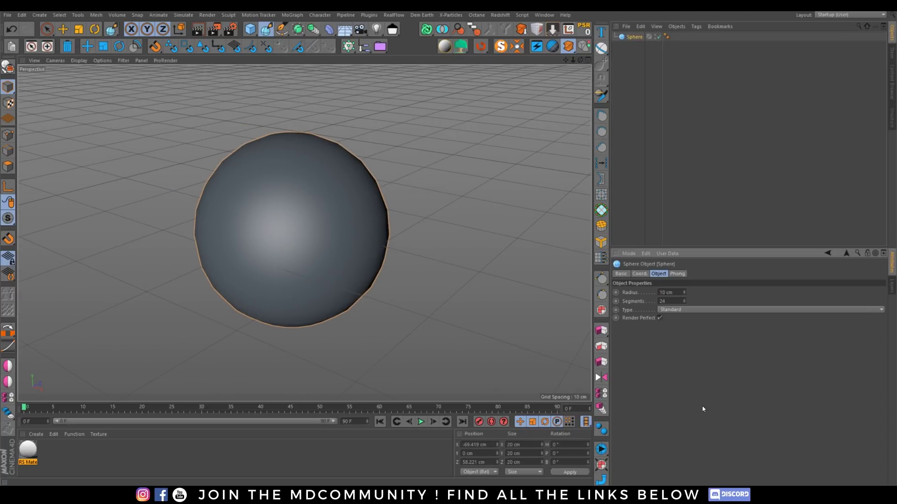
Add an xpExplosiaFX simulation container from the X-Particles Dynamics objects
{"action": "left_click", "coordinate": [446, 15]}
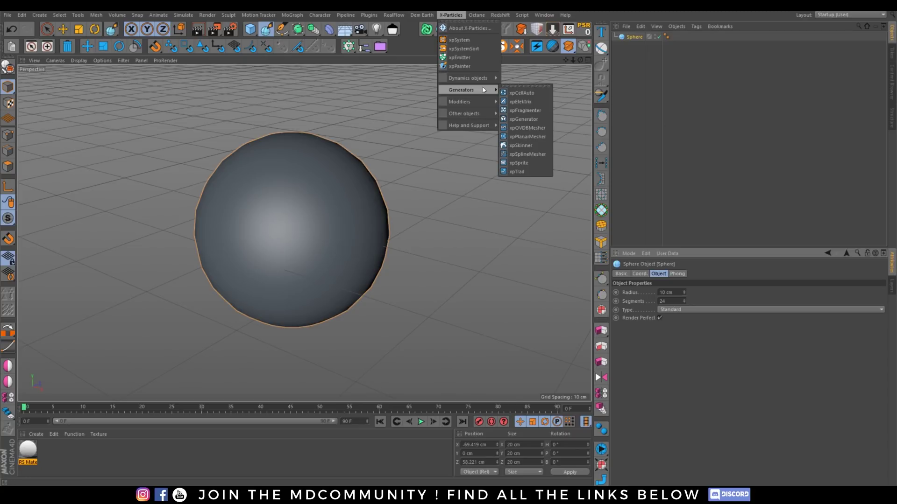
{"action": "mouse_move", "coordinate": [479, 79]}
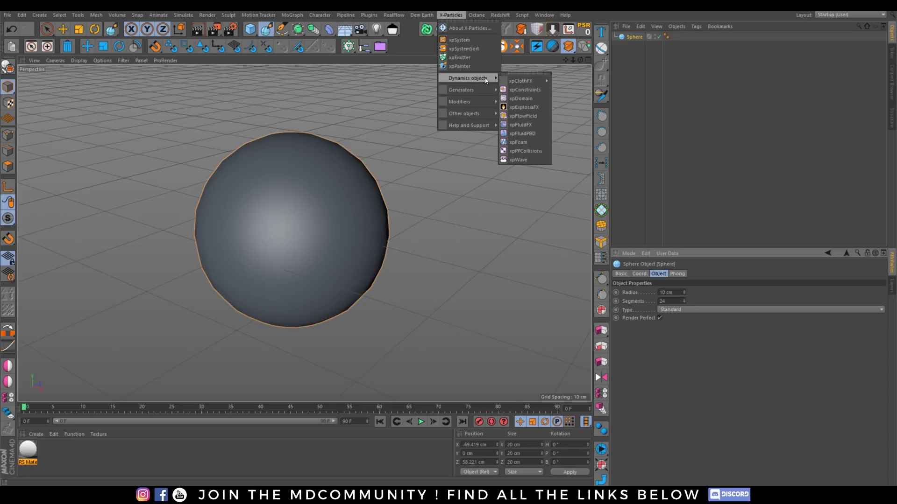
{"action": "left_click", "coordinate": [525, 106]}
{"action": "scroll", "coordinate": [286, 178], "scroll_direction": "down", "scroll_amount": 10}
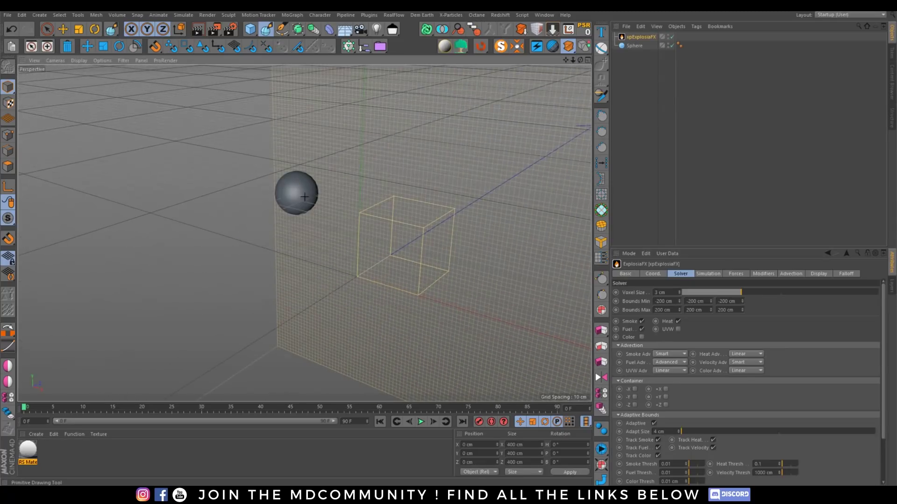
{"action": "left_click_drag", "start_coordinate": [286, 178], "coordinate": [262, 186], "text": "alt"}
Give the Sphere an xpExplosiaFX Source tag so it emits into the simulation
{"action": "left_click", "coordinate": [633, 46]}
{"action": "scroll", "coordinate": [327, 177], "scroll_direction": "up", "scroll_amount": 5}
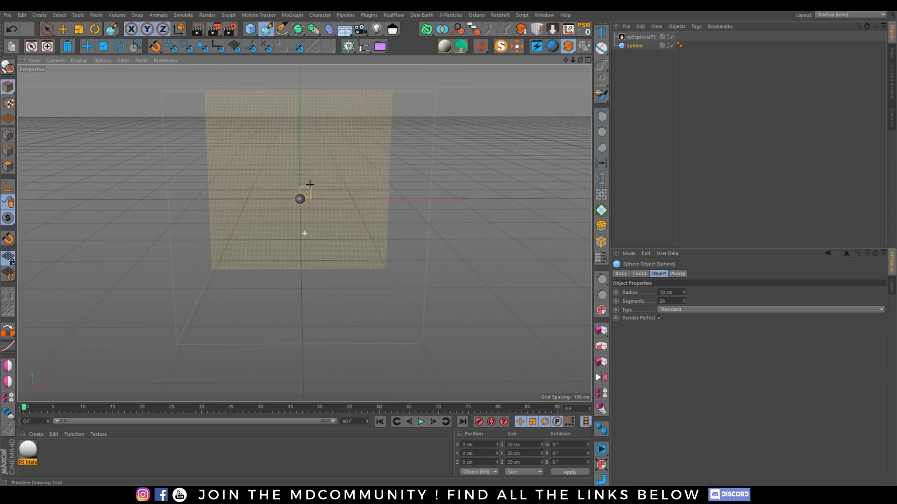
{"action": "left_click_drag", "start_coordinate": [329, 135], "coordinate": [666, 130], "text": "alt"}
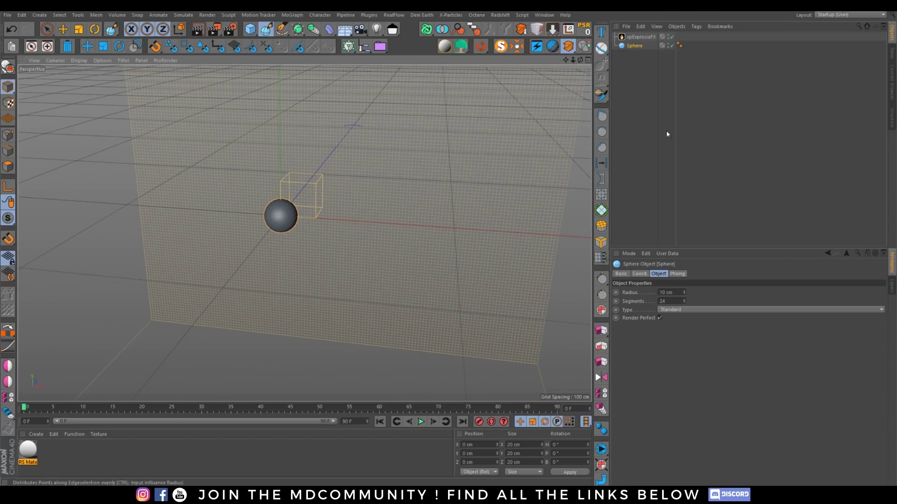
{"action": "right_click", "coordinate": [631, 47]}
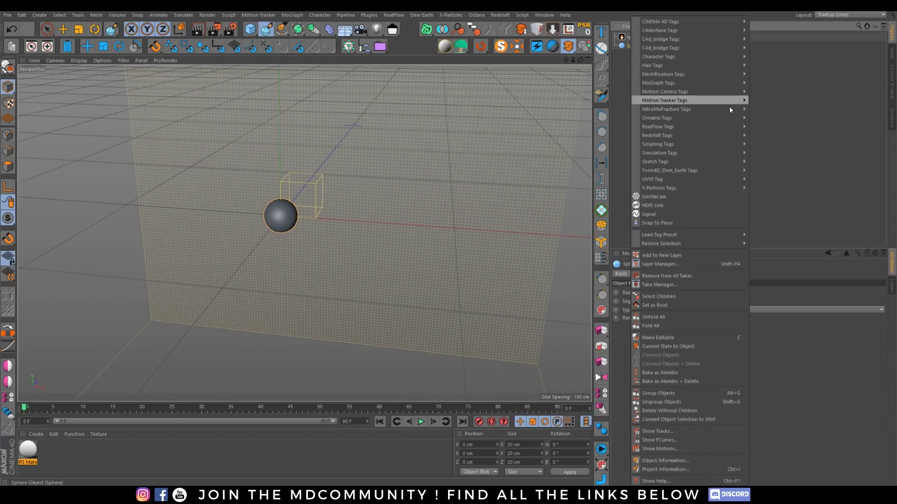
{"action": "mouse_move", "coordinate": [700, 188]}
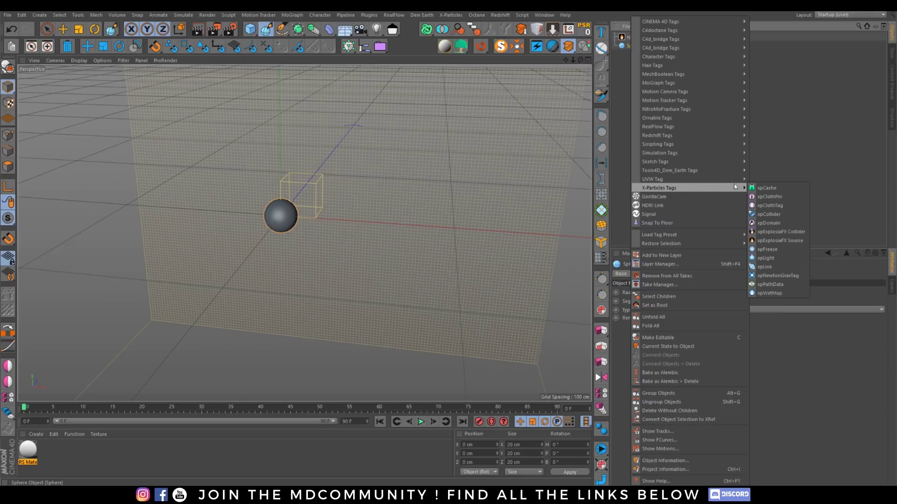
{"action": "left_click", "coordinate": [776, 241]}
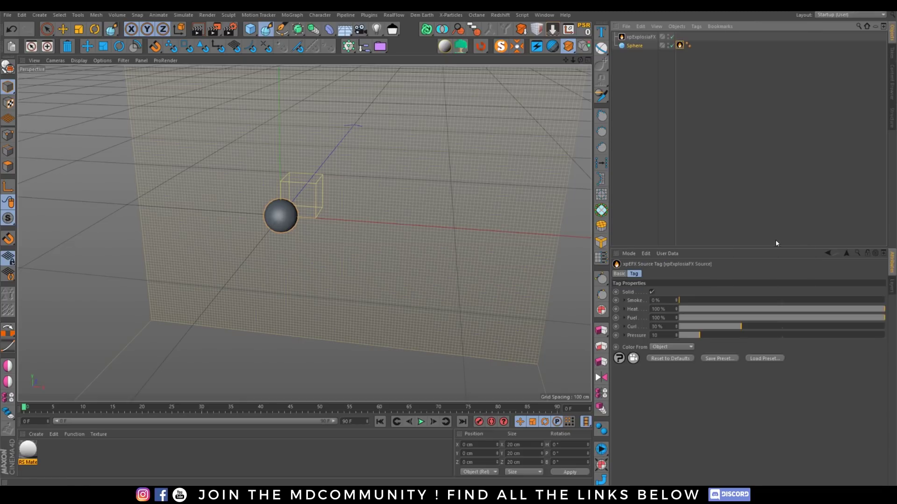
Run the simulation to frame 42 and view the rising smoke plume
{"action": "left_click", "coordinate": [420, 422]}
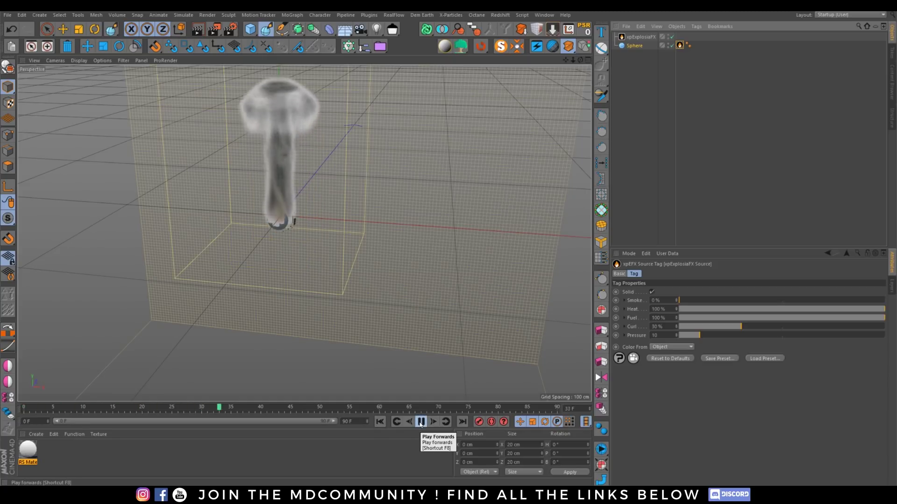
{"action": "left_click", "coordinate": [421, 422]}
{"action": "left_click_drag", "start_coordinate": [274, 154], "coordinate": [252, 244], "text": "alt"}
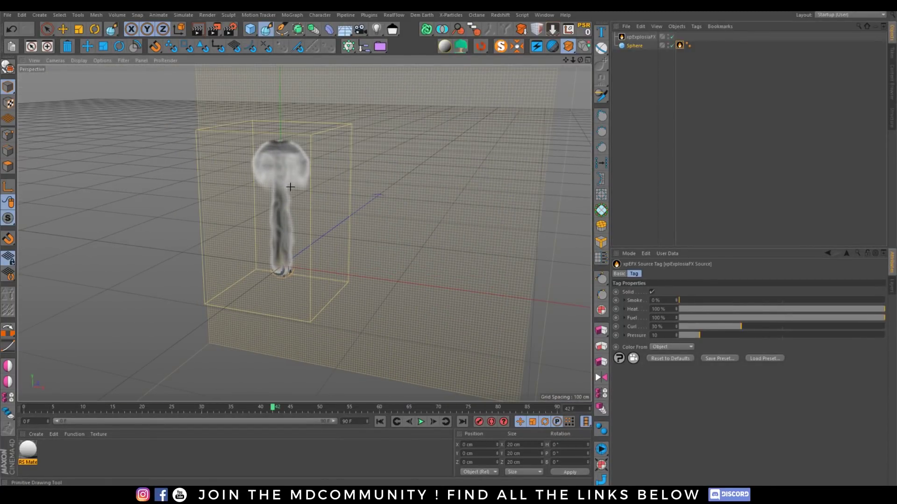
{"action": "left_click", "coordinate": [636, 58]}
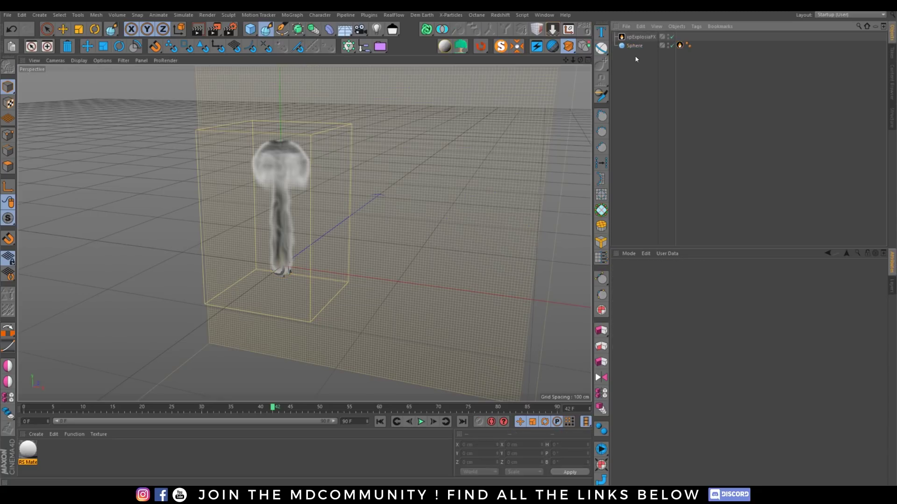
Add an xpOVDBMesher object by searching 'vd' in the Commander
{"action": "key", "text": "shift+c"}
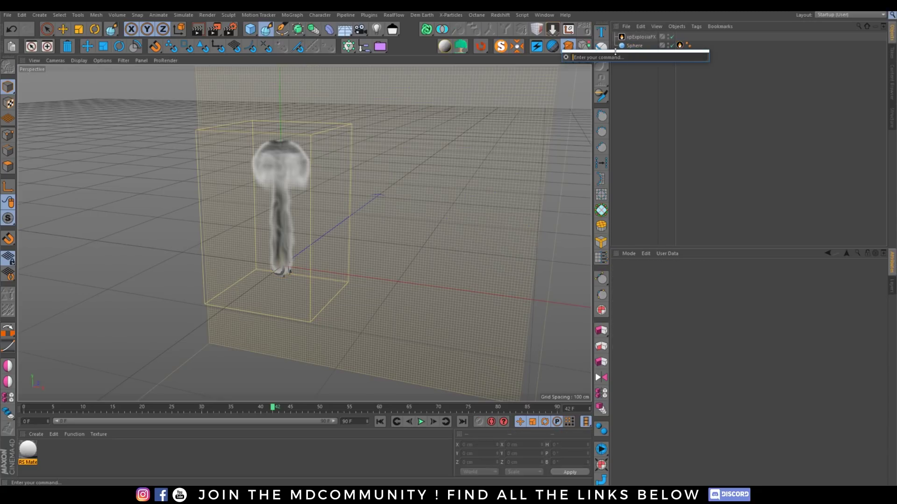
{"action": "type", "text": "open"}
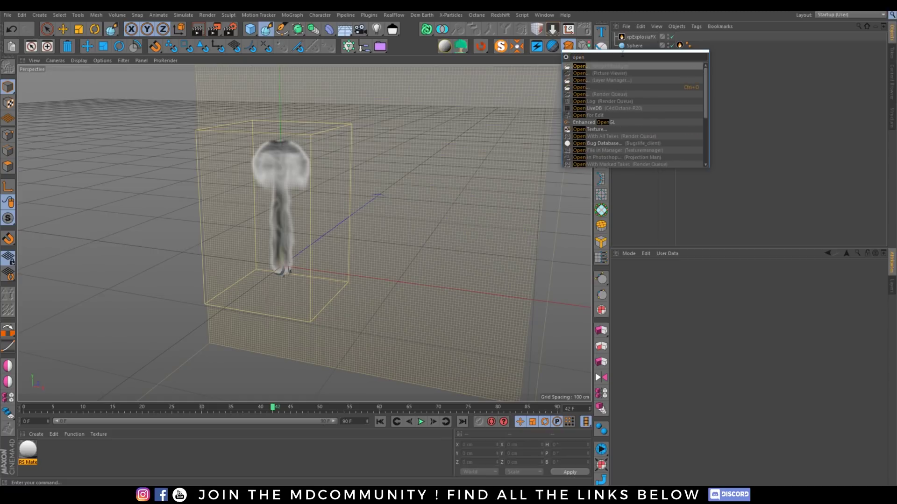
{"action": "type", "text": " vd"}
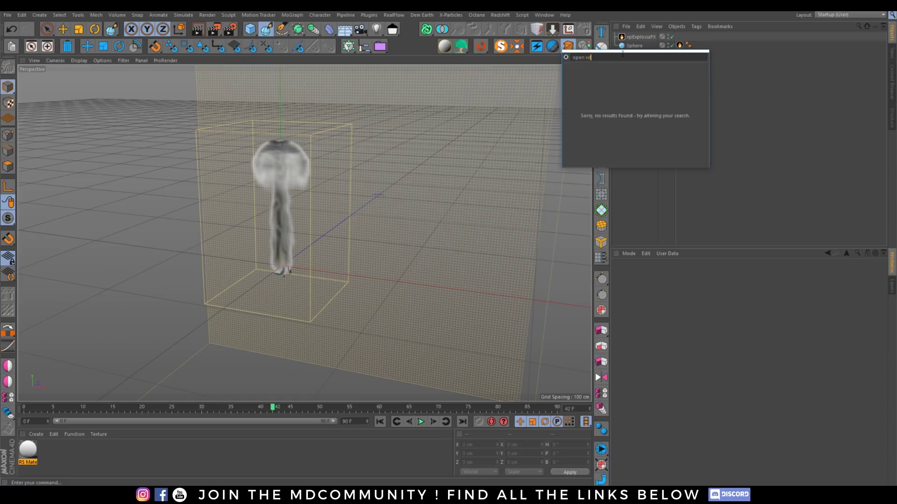
{"action": "key", "text": "BackSpace"}
{"action": "key", "text": "BackSpace"}
{"action": "key", "text": "BackSpace"}
{"action": "key", "text": "BackSpace"}
{"action": "key", "text": "BackSpace"}
{"action": "key", "text": "BackSpace"}
{"action": "type", "text": "vdb"}
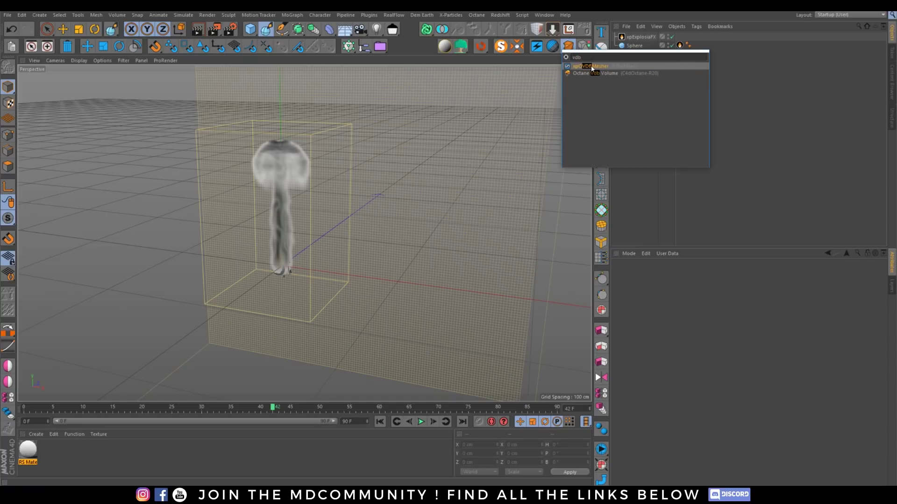
{"action": "left_click", "coordinate": [588, 69]}
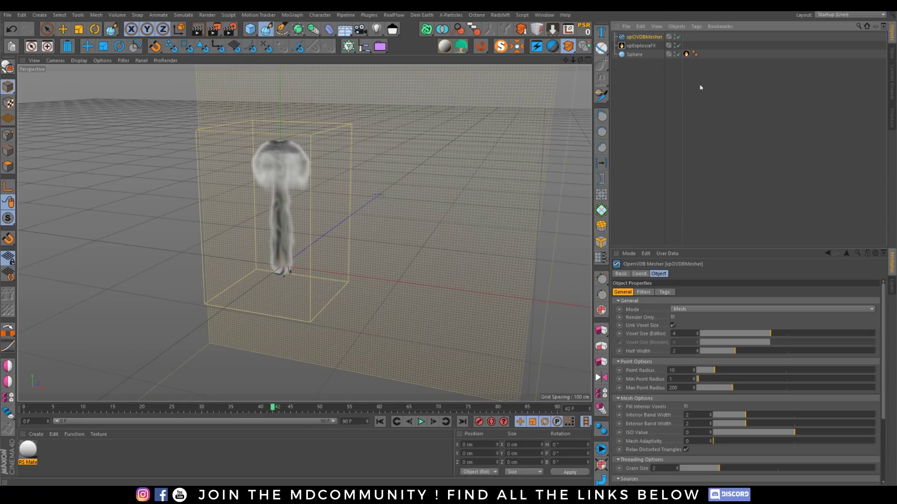
Drag xpExplosiaFX into the mesher's Sources list
{"action": "scroll", "coordinate": [883, 301], "scroll_direction": "down", "scroll_amount": 4}
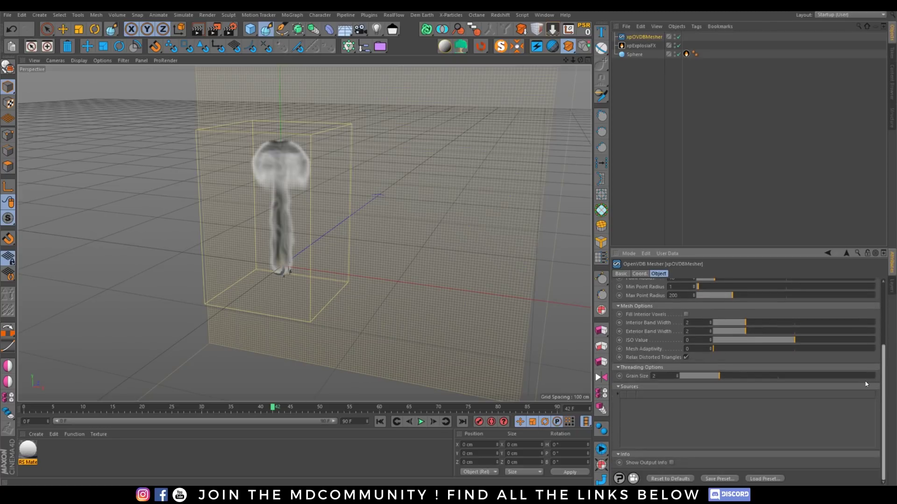
{"action": "left_click", "coordinate": [641, 47]}
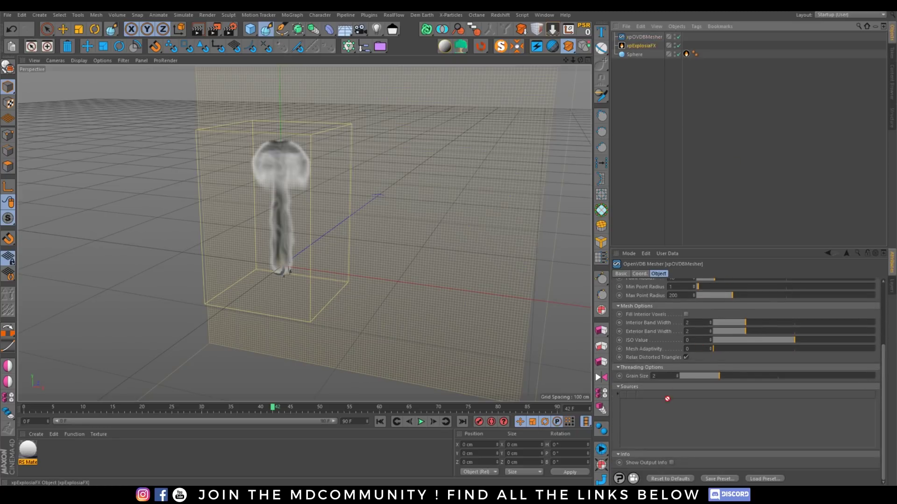
{"action": "left_click_drag", "start_coordinate": [666, 409], "coordinate": [661, 413]}
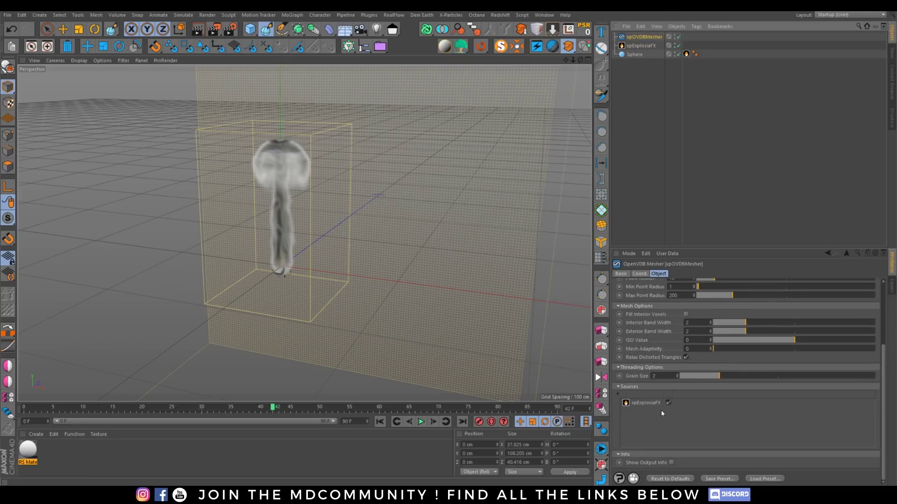
Hide xpExplosiaFX and the Sphere in the viewport, leaving only the mesh
{"action": "left_click", "coordinate": [674, 44]}
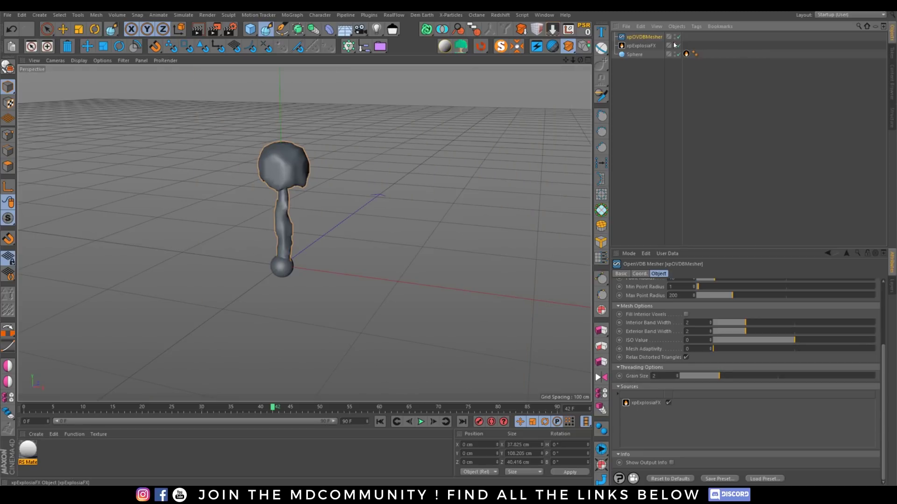
{"action": "left_click_drag", "start_coordinate": [300, 200], "coordinate": [264, 208], "text": "alt"}
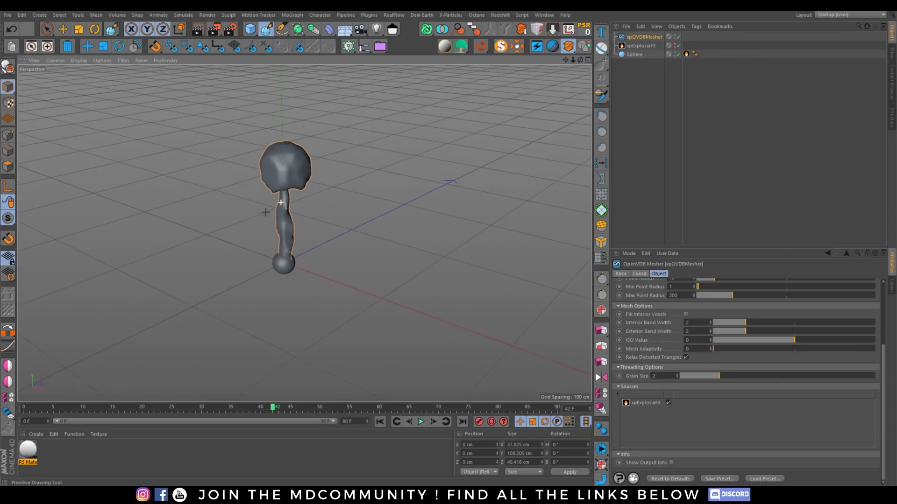
{"action": "left_click", "coordinate": [675, 54]}
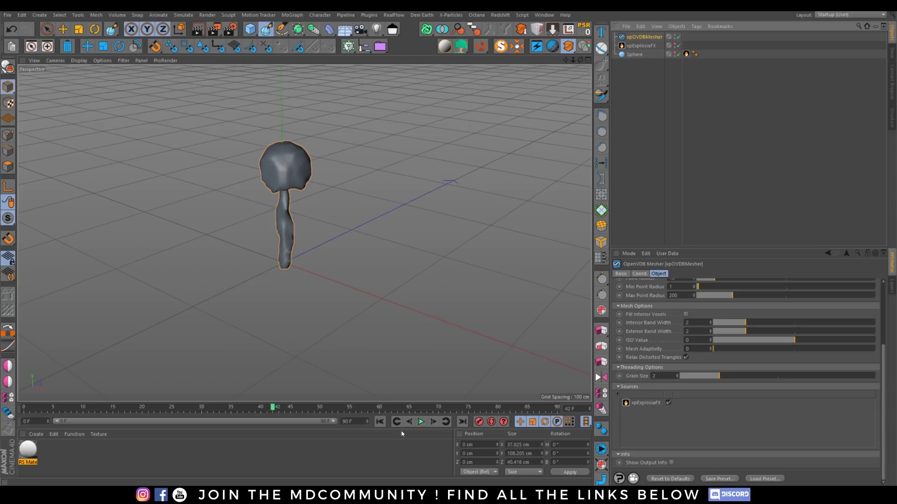
Play the animation forward to about frame 68 and orbit around the mushroom mesh
{"action": "left_click", "coordinate": [420, 422]}
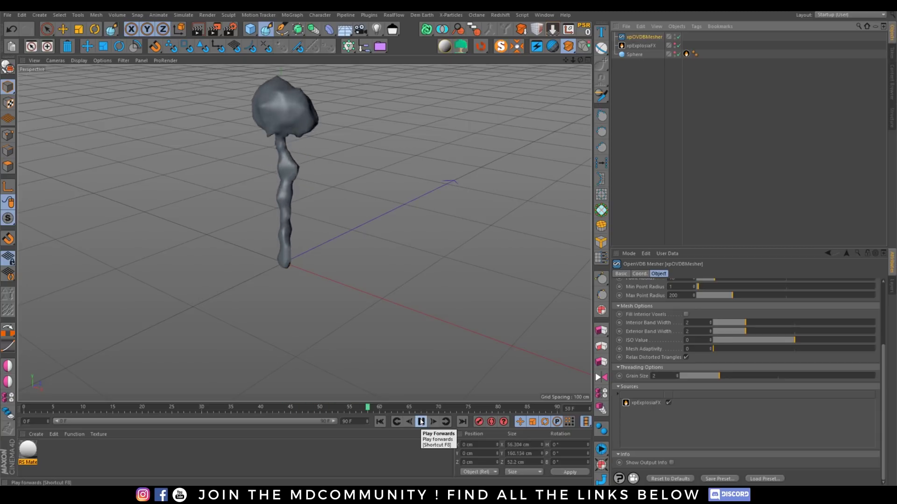
{"action": "left_click", "coordinate": [421, 421]}
{"action": "left_click_drag", "start_coordinate": [316, 213], "coordinate": [373, 230], "text": "alt"}
{"action": "left_click_drag", "start_coordinate": [304, 220], "coordinate": [313, 244], "text": "alt"}
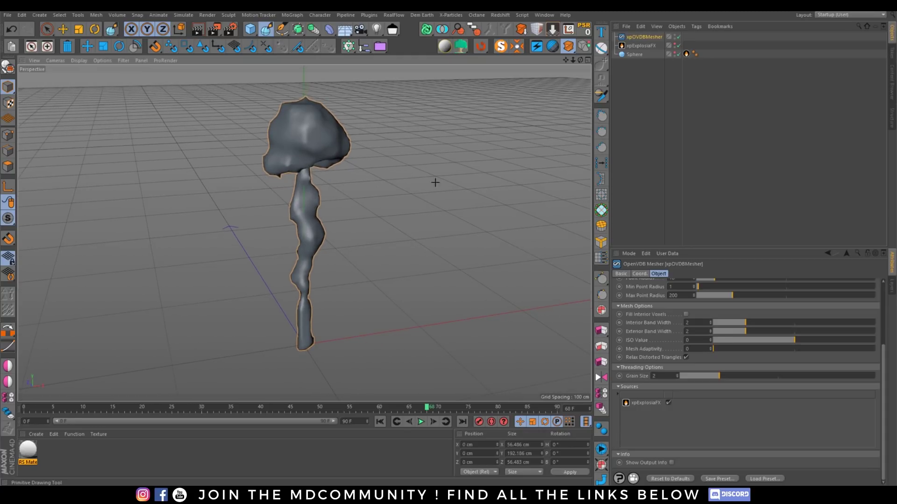
Set the xpExplosiaFX solver Voxel Size to 1 cm
{"action": "left_click", "coordinate": [631, 36]}
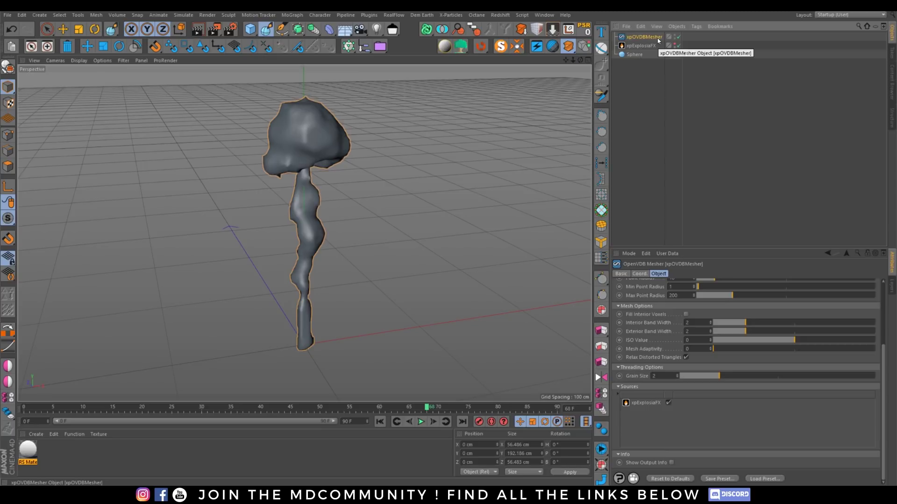
{"action": "scroll", "coordinate": [882, 360], "scroll_direction": "up", "scroll_amount": 5}
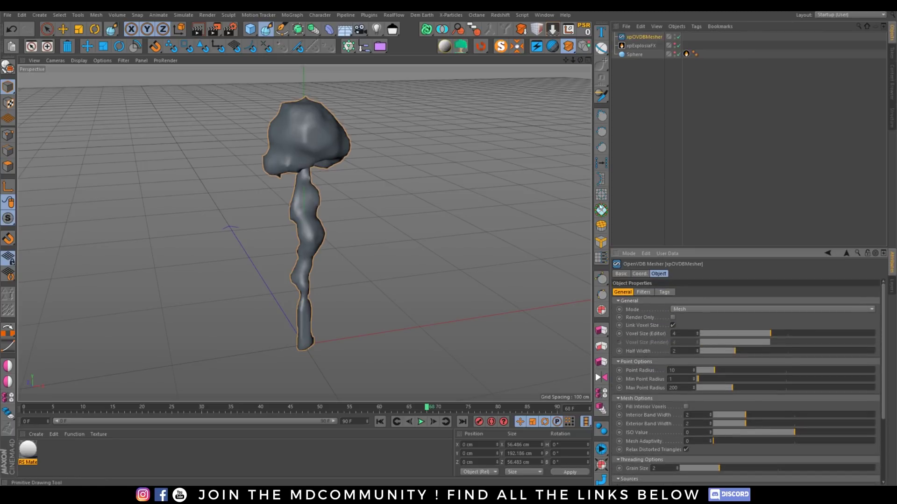
{"action": "left_click", "coordinate": [638, 46]}
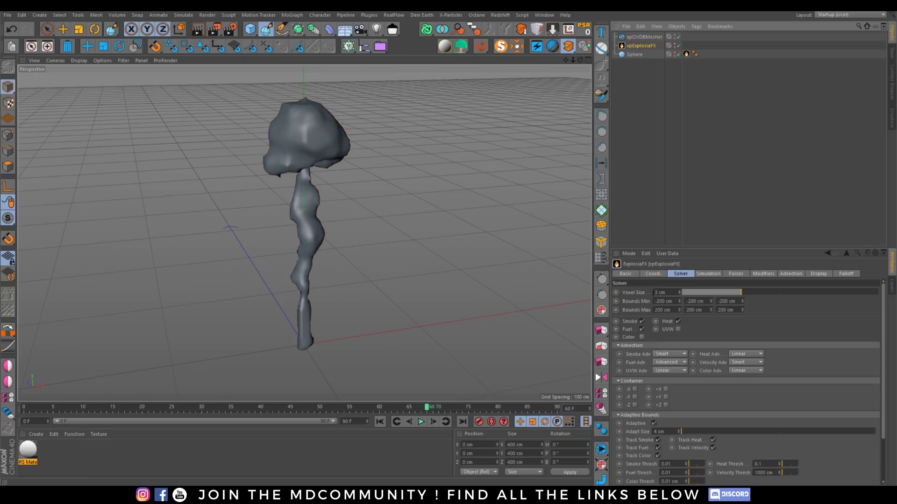
{"action": "double_click", "coordinate": [661, 292]}
{"action": "type", "text": "1"}
{"action": "key", "text": "Return"}
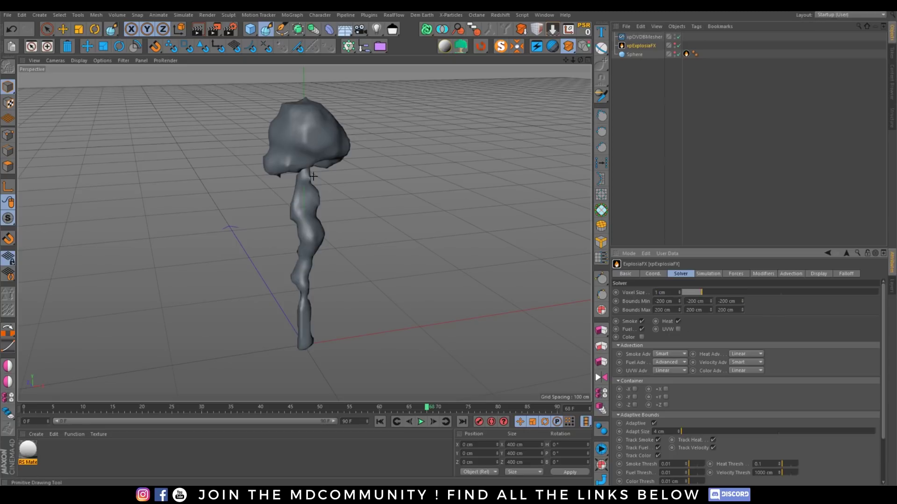
Rewind to frame 0, unhide xpExplosiaFX and Sphere, and rerun to frame 35
{"action": "left_click", "coordinate": [380, 422]}
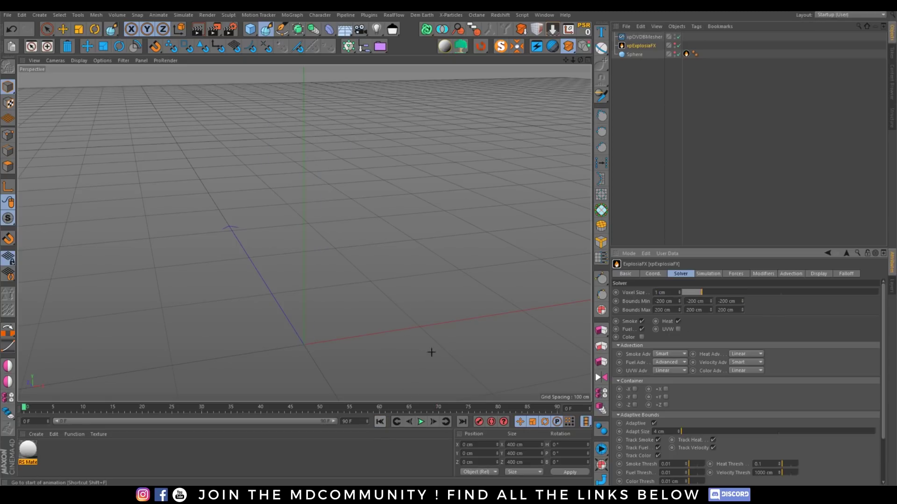
{"action": "left_click", "coordinate": [674, 46]}
{"action": "left_click", "coordinate": [675, 54]}
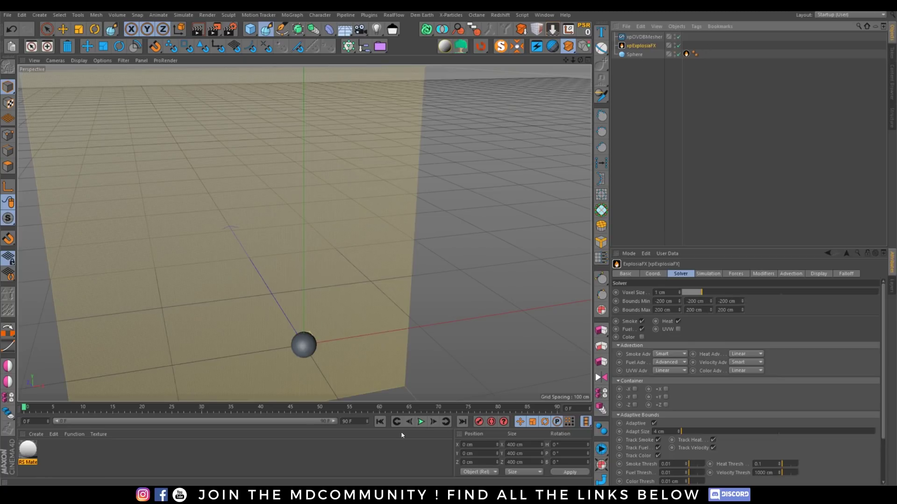
{"action": "left_click", "coordinate": [421, 422]}
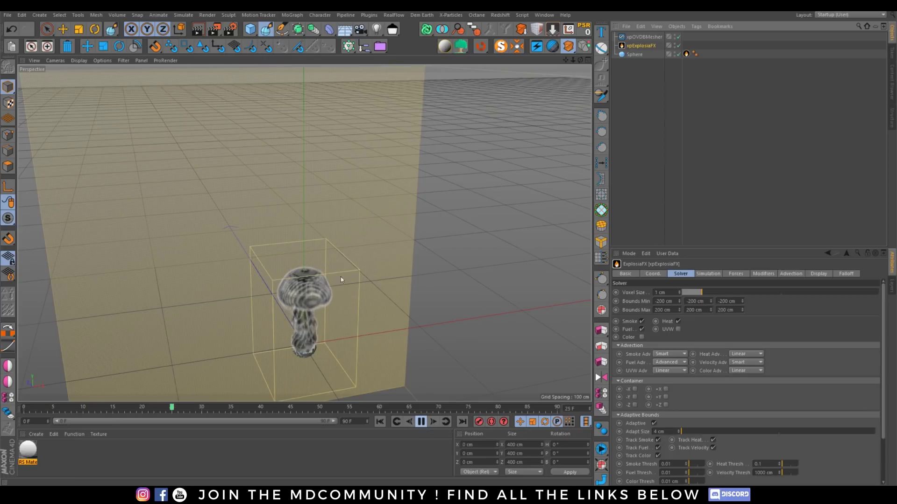
{"action": "left_click", "coordinate": [421, 420]}
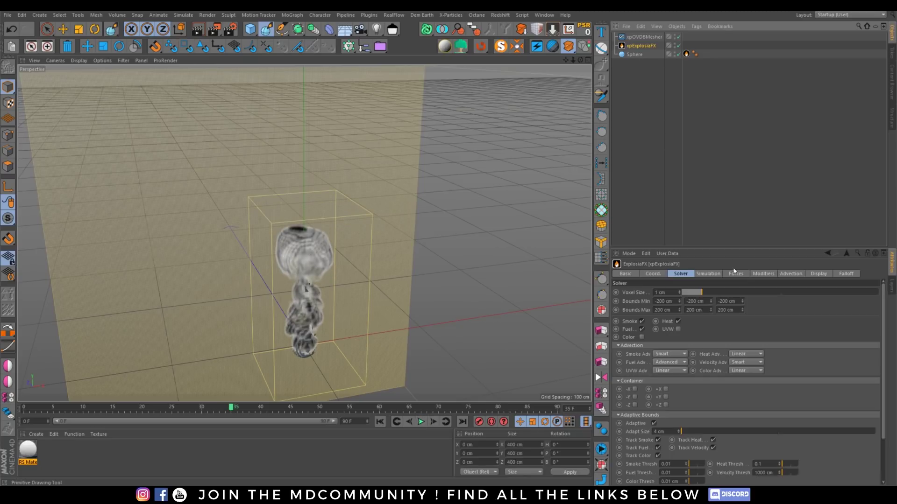
Set the Sphere's xpEFX Source Curl to 50%
{"action": "left_click", "coordinate": [716, 275]}
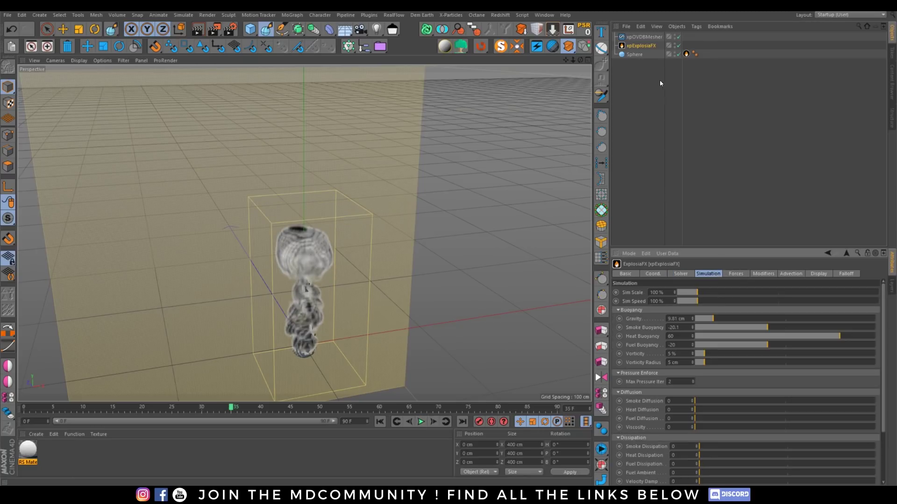
{"action": "left_click", "coordinate": [686, 54]}
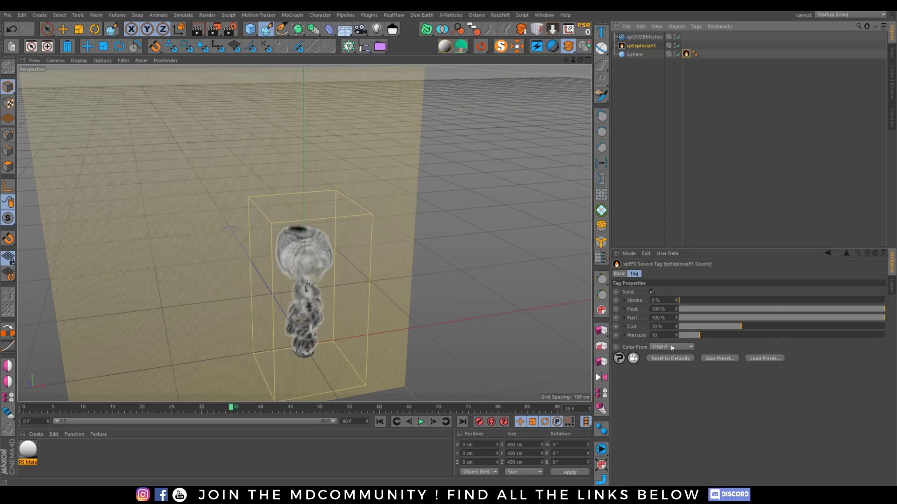
{"action": "left_click", "coordinate": [661, 327]}
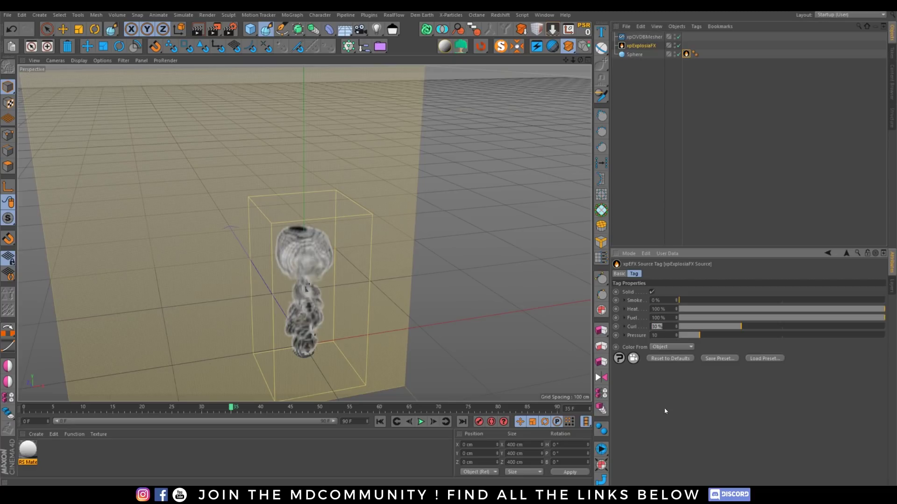
{"action": "type", "text": "50"}
{"action": "key", "text": "Return"}
Enable Wind at 0.5 cm strength and Turbulence in the xpExplosiaFX Forces settings
{"action": "left_click", "coordinate": [648, 45]}
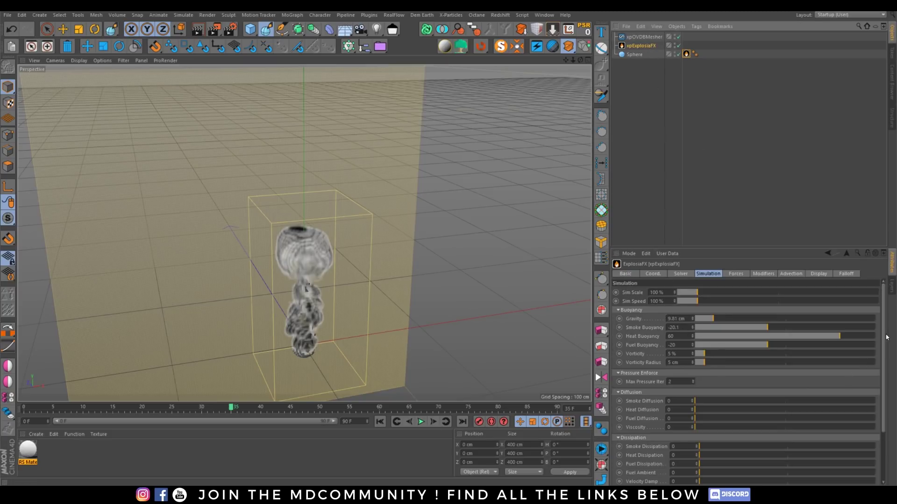
{"action": "scroll", "coordinate": [641, 318], "scroll_direction": "down", "scroll_amount": 3}
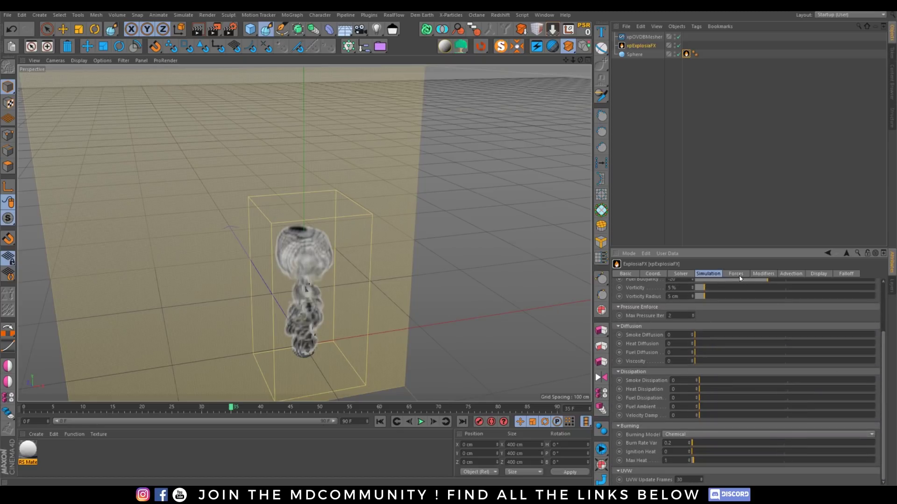
{"action": "left_click", "coordinate": [737, 275]}
{"action": "left_click", "coordinate": [652, 292]}
{"action": "left_click", "coordinate": [653, 320]}
{"action": "left_click", "coordinate": [659, 300]}
{"action": "type", "text": "0.5"}
{"action": "key", "text": "Return"}
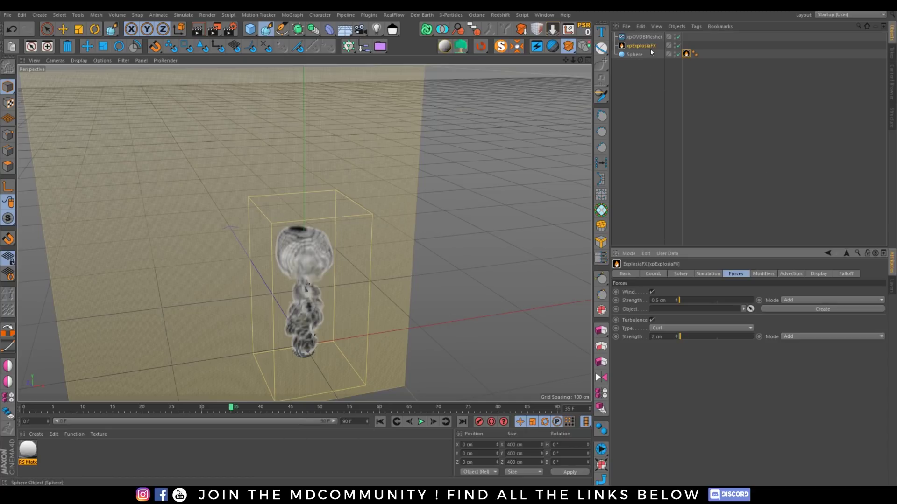
{"action": "left_click", "coordinate": [644, 37]}
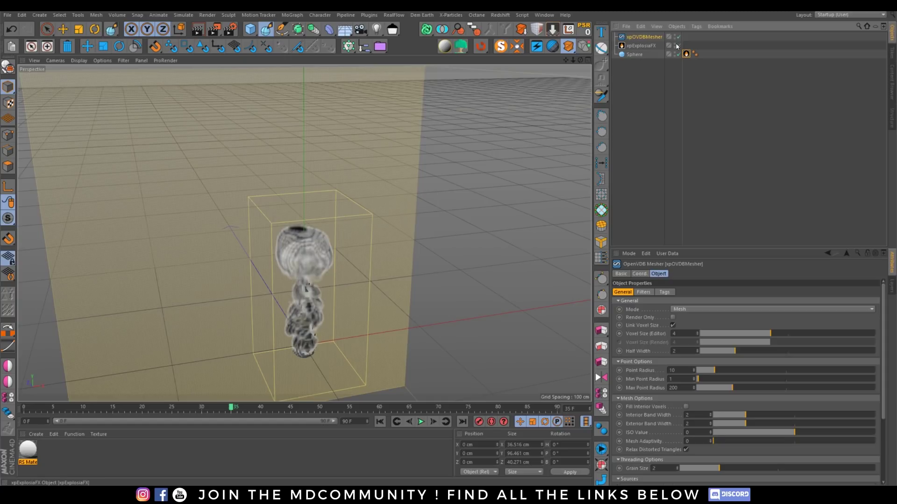
Hide the smoke simulation and set the mesher's Voxel Size (Editor) to 2
{"action": "left_click", "coordinate": [675, 44]}
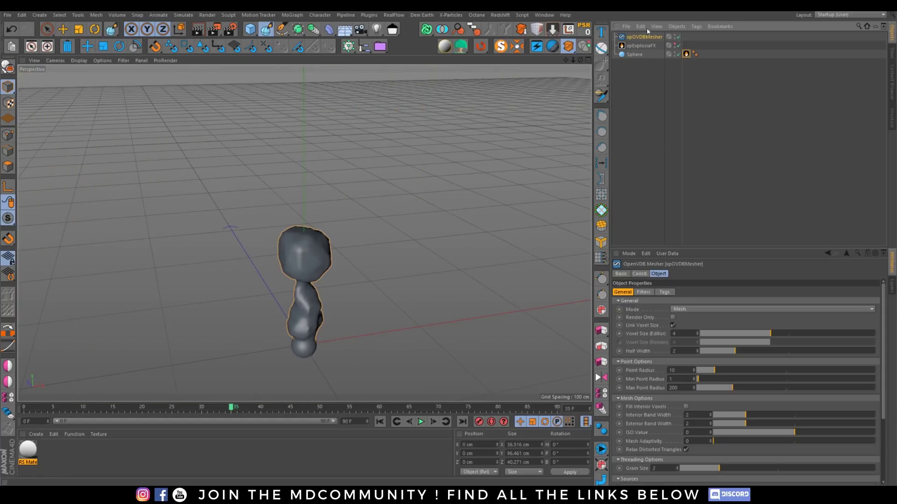
{"action": "left_click", "coordinate": [685, 333]}
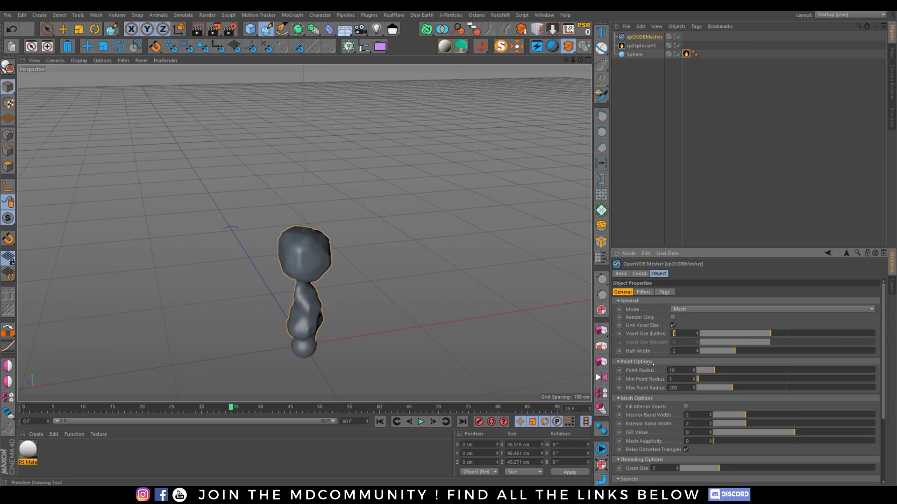
{"action": "type", "text": "2"}
{"action": "key", "text": "Return"}
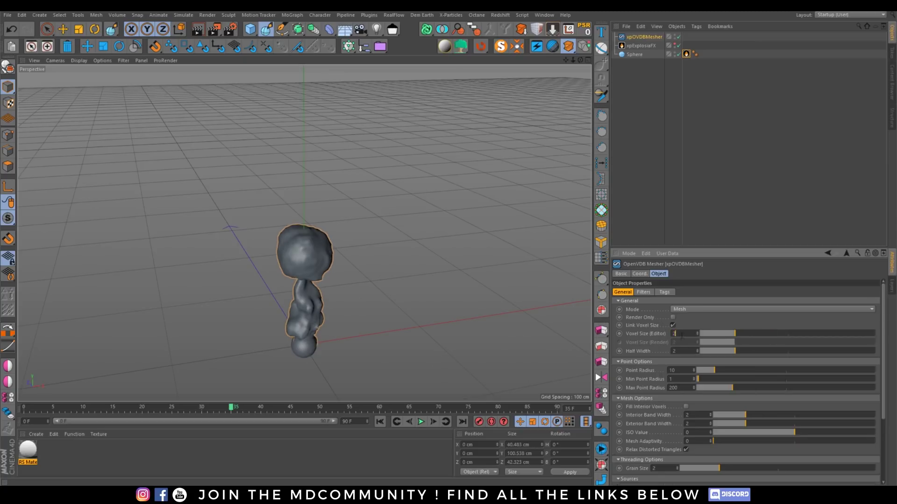
{"action": "key", "text": "Return"}
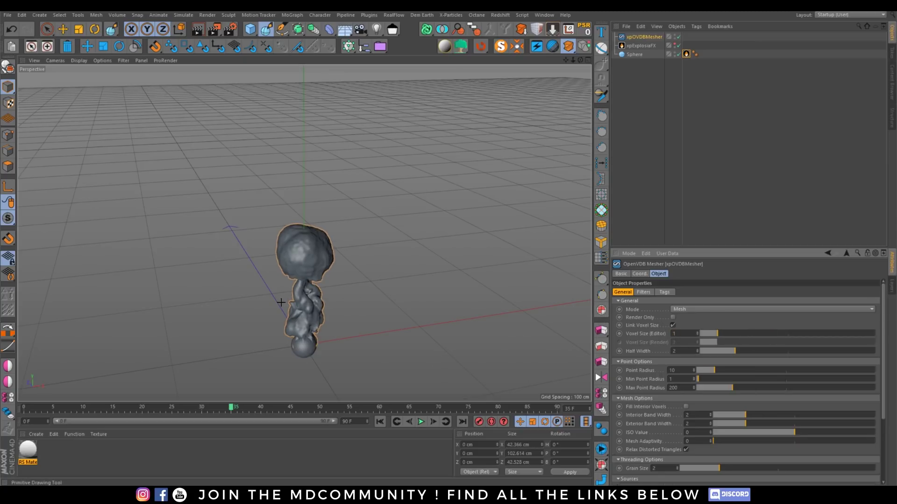
{"action": "scroll", "coordinate": [281, 303], "scroll_direction": "up", "scroll_amount": 5}
{"action": "scroll", "coordinate": [294, 285], "scroll_direction": "down", "scroll_amount": 4}
{"action": "scroll", "coordinate": [310, 269], "scroll_direction": "up", "scroll_amount": 2}
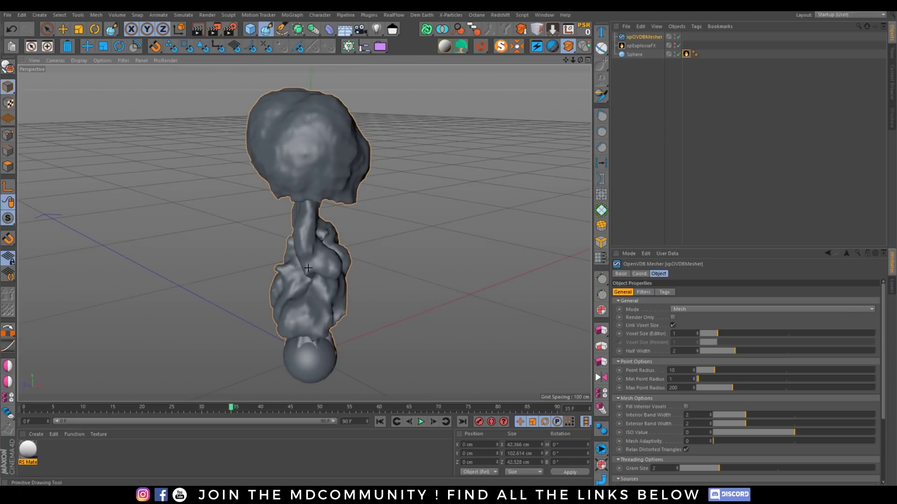
Play the simulation to frame 45 and orbit around the explosion mesh
{"action": "left_click", "coordinate": [421, 422]}
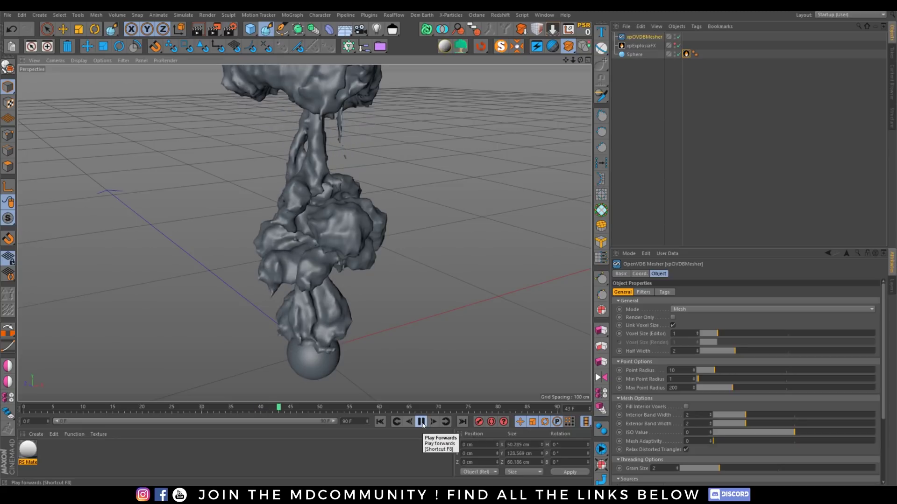
{"action": "left_click", "coordinate": [421, 422]}
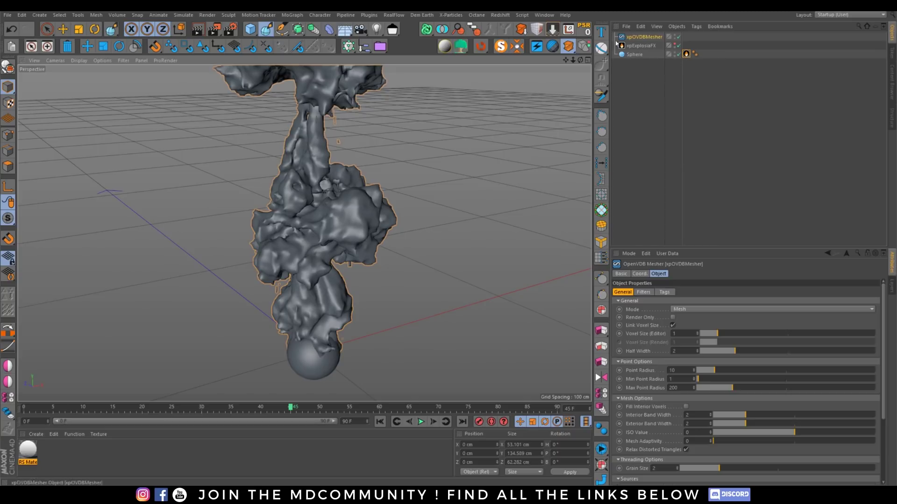
{"action": "left_click_drag", "start_coordinate": [299, 224], "coordinate": [321, 118], "text": "alt"}
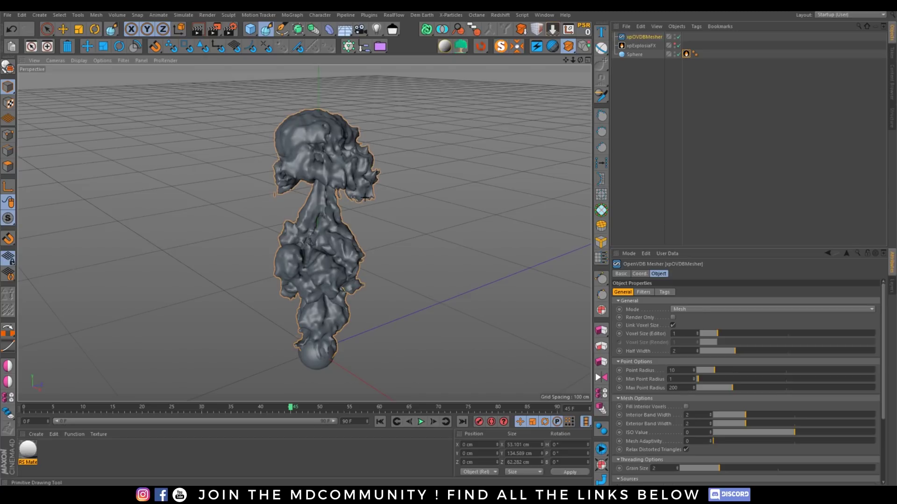
{"action": "left_click_drag", "start_coordinate": [359, 202], "coordinate": [369, 201], "text": "alt"}
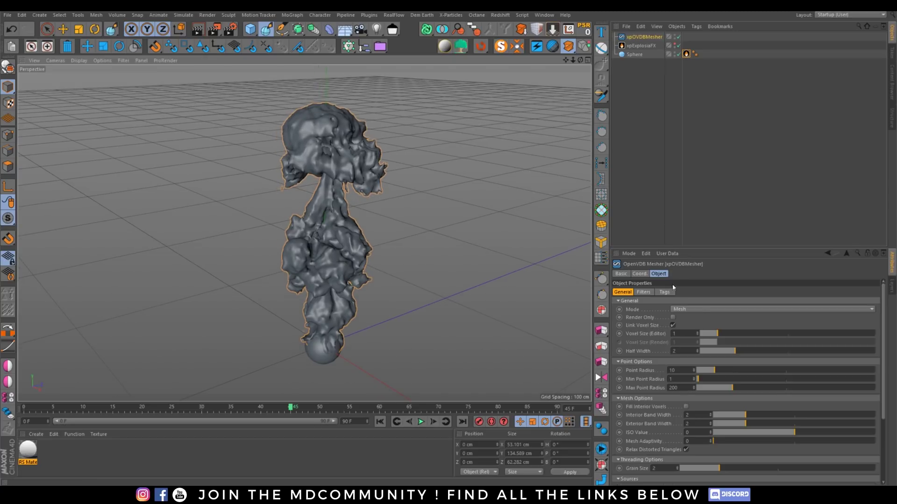
Turn on Use Filters in the mesher and set the Median filter strength to 50
{"action": "left_click", "coordinate": [644, 292]}
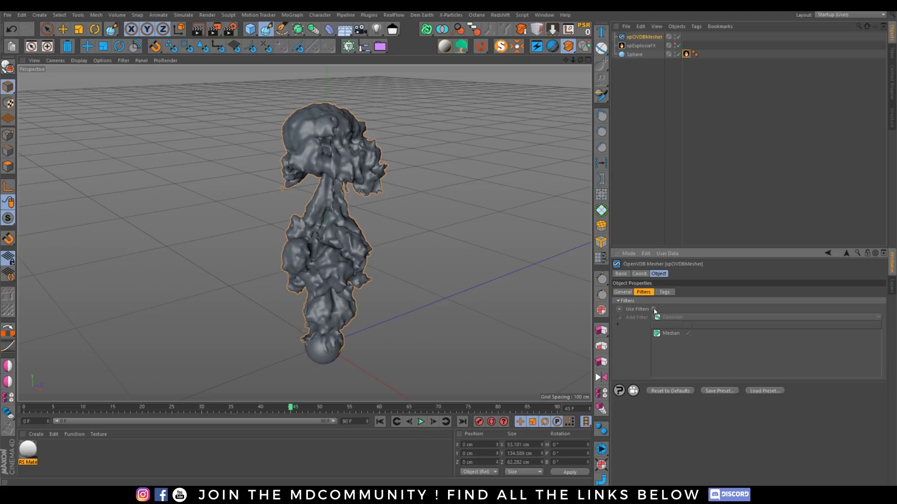
{"action": "left_click", "coordinate": [654, 309]}
{"action": "left_click_drag", "start_coordinate": [566, 265], "coordinate": [472, 187], "text": "alt"}
{"action": "left_click", "coordinate": [671, 334]}
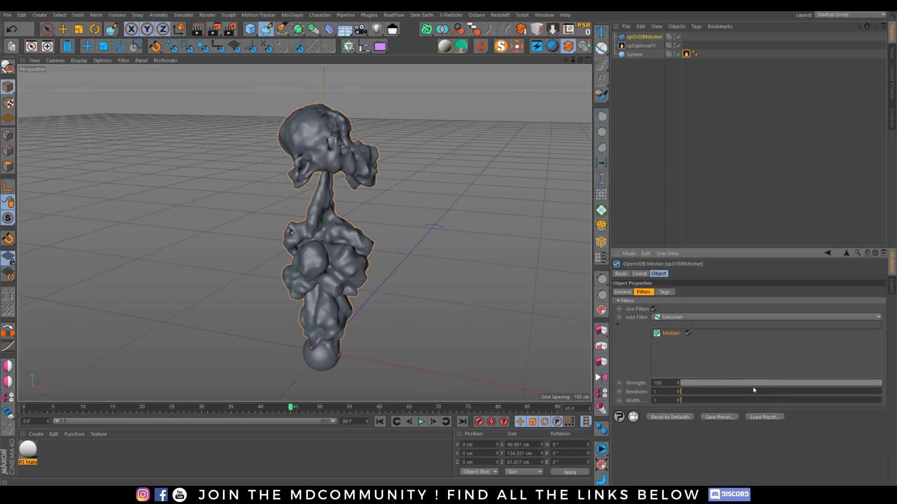
{"action": "type", "text": "25"}
{"action": "key", "text": "Return"}
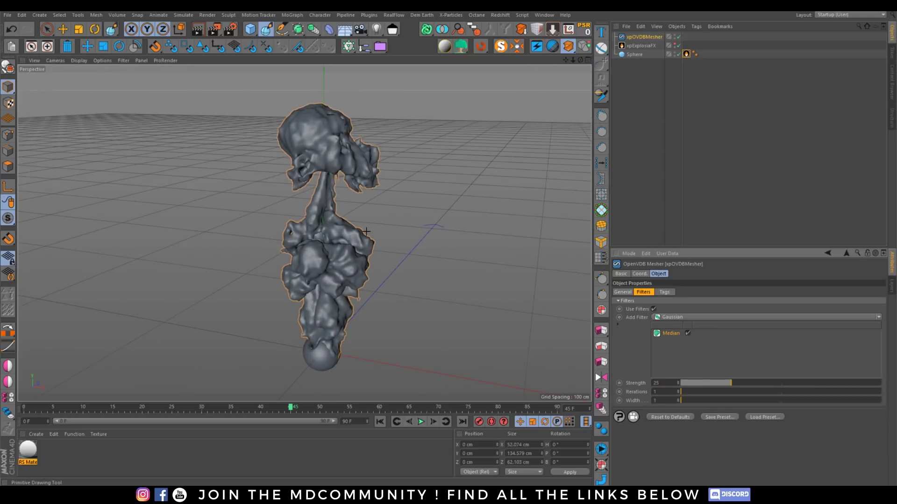
{"action": "double_click", "coordinate": [663, 383]}
{"action": "type", "text": "50"}
{"action": "key", "text": "Return"}
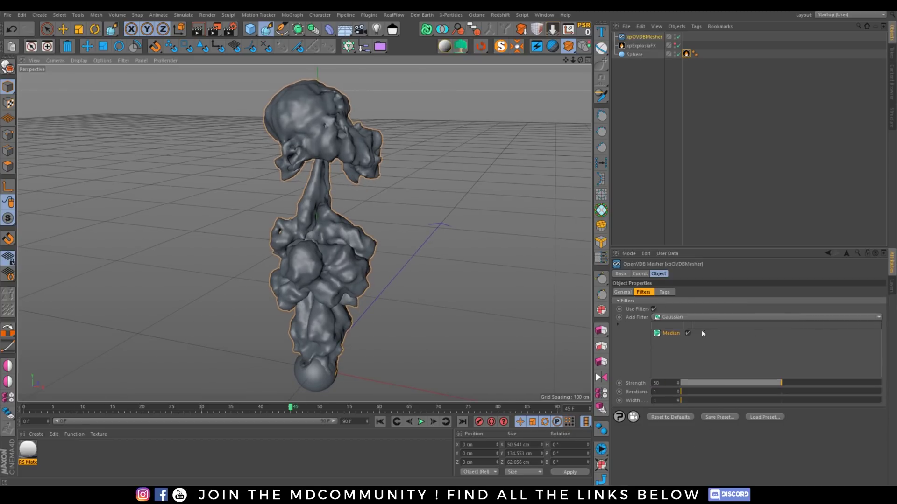
Add a Mean filter with strength 50 and inspect the smoothed mesh
{"action": "left_click", "coordinate": [877, 317]}
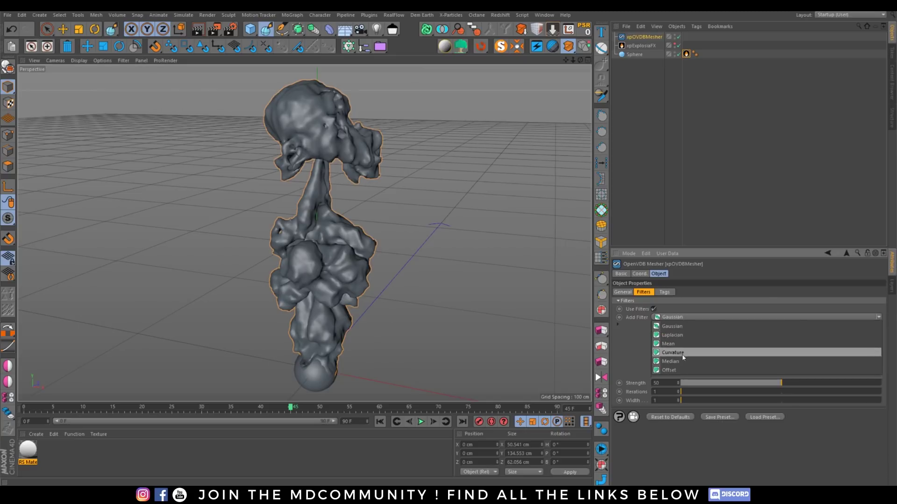
{"action": "left_click", "coordinate": [675, 362]}
{"action": "left_click", "coordinate": [877, 318]}
{"action": "left_click", "coordinate": [666, 344]}
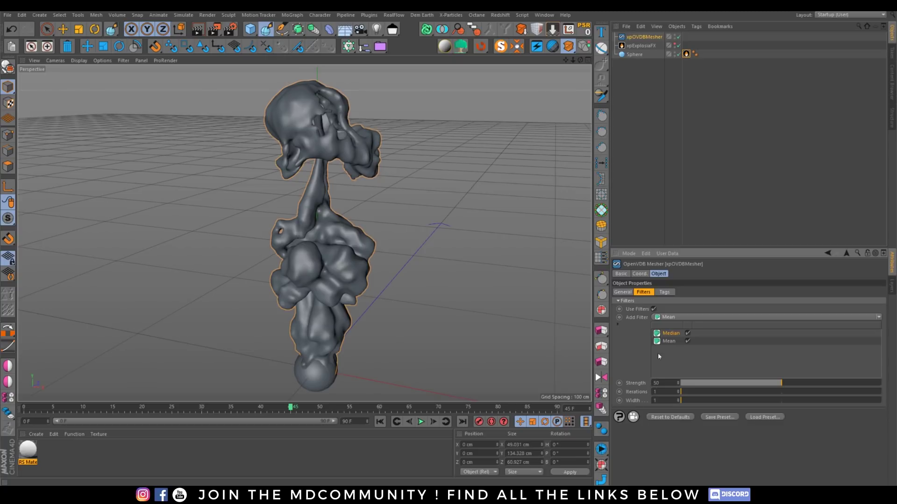
{"action": "left_click", "coordinate": [665, 341]}
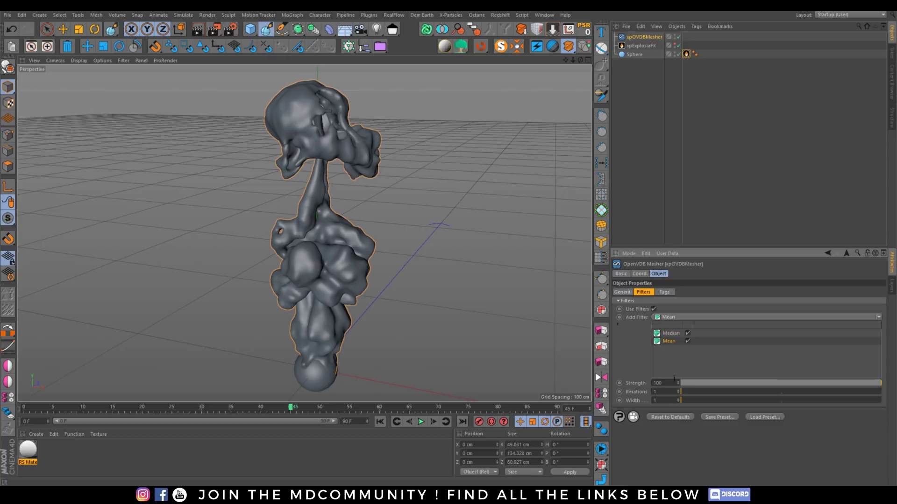
{"action": "type", "text": "50"}
{"action": "key", "text": "Return"}
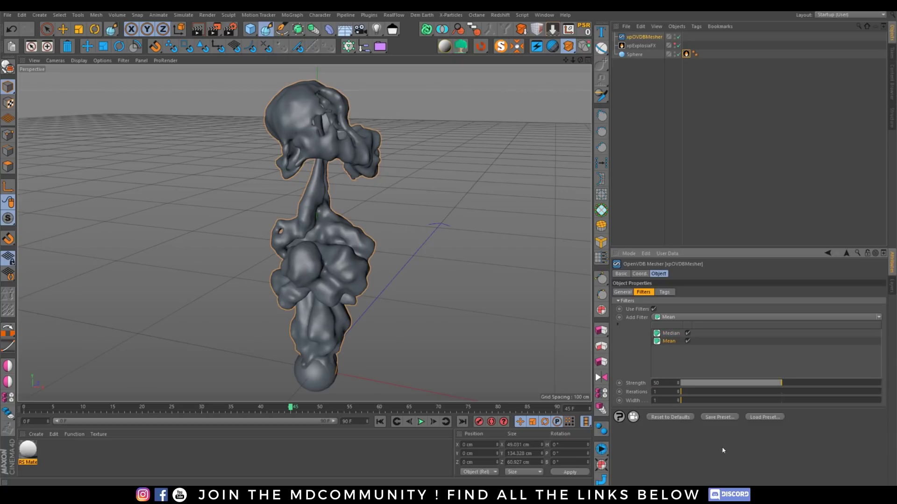
{"action": "left_click_drag", "start_coordinate": [225, 244], "coordinate": [549, 258], "text": "alt"}
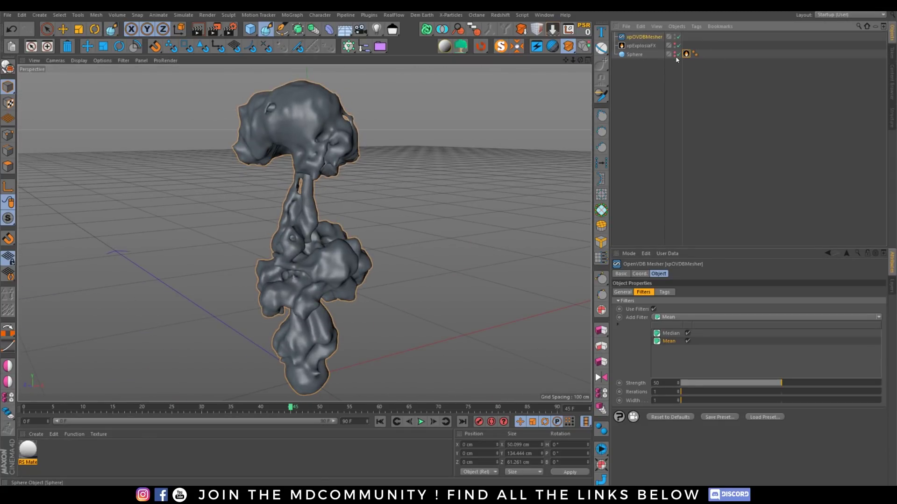
{"action": "left_click_drag", "start_coordinate": [411, 262], "coordinate": [400, 240], "text": "alt"}
Open the Octane Live Viewer window and dock it into the side panel
{"action": "left_click", "coordinate": [476, 15]}
{"action": "left_click", "coordinate": [499, 36]}
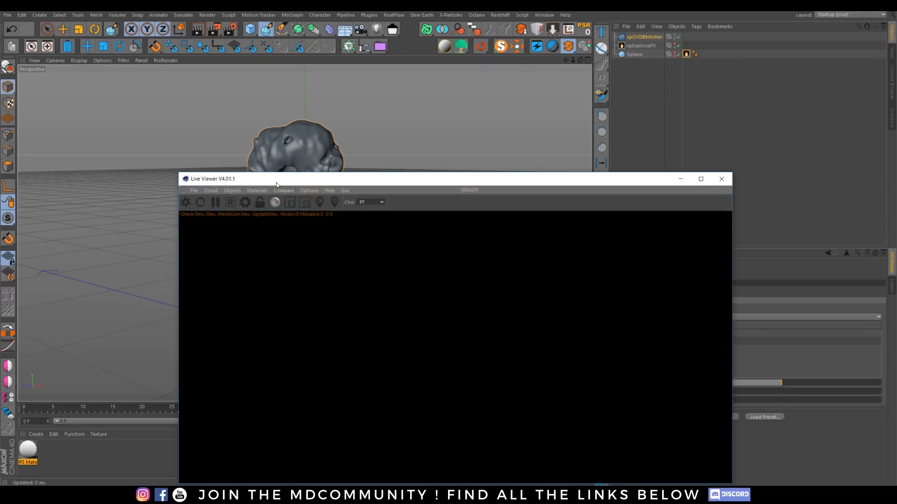
{"action": "left_click_drag", "start_coordinate": [282, 180], "coordinate": [383, 104]}
{"action": "left_click_drag", "start_coordinate": [285, 176], "coordinate": [358, 175]}
{"action": "left_click_drag", "start_coordinate": [894, 62], "coordinate": [893, 66]}
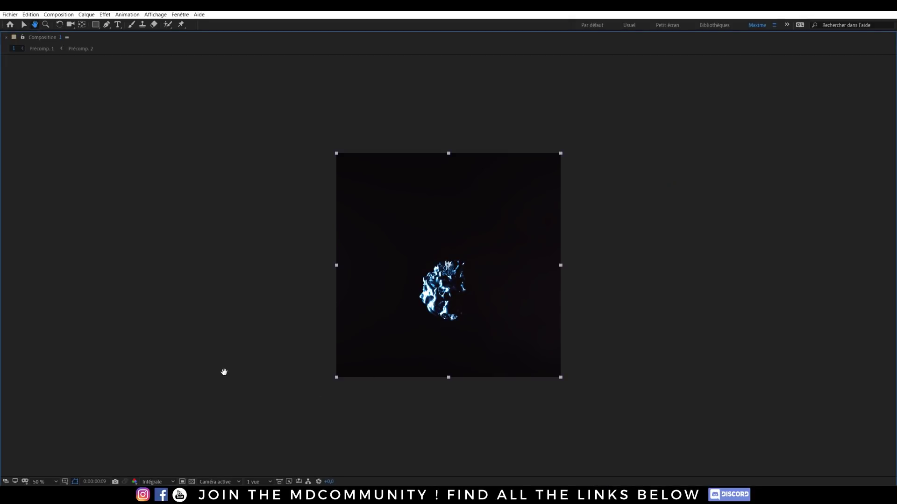
Restore the workspace, scrub the liquid-blob composition to about 0:00:04:04 and play it
{"action": "key", "text": "grave"}
{"action": "left_click_drag", "start_coordinate": [308, 356], "coordinate": [363, 355]}
{"action": "key", "text": "space"}
{"action": "scroll", "coordinate": [504, 129], "scroll_direction": "up", "scroll_amount": 2}
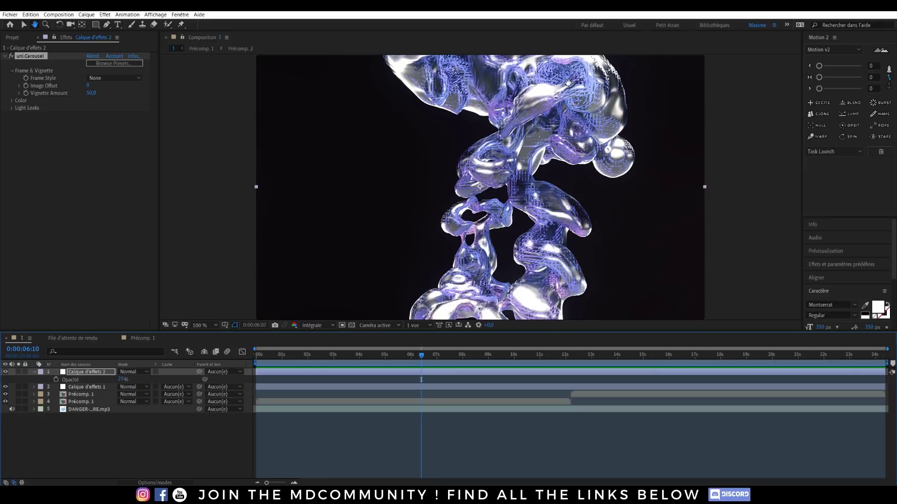
{"action": "scroll", "coordinate": [560, 89], "scroll_direction": "down", "scroll_amount": 2}
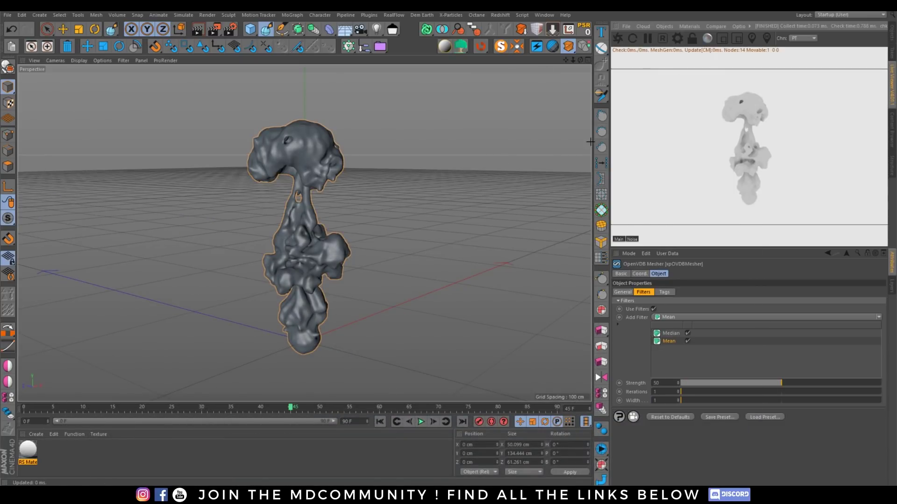
Add an Octane HDRI Environment and attach an HDRI Link tag to OctaneSky
{"action": "left_click", "coordinate": [664, 27]}
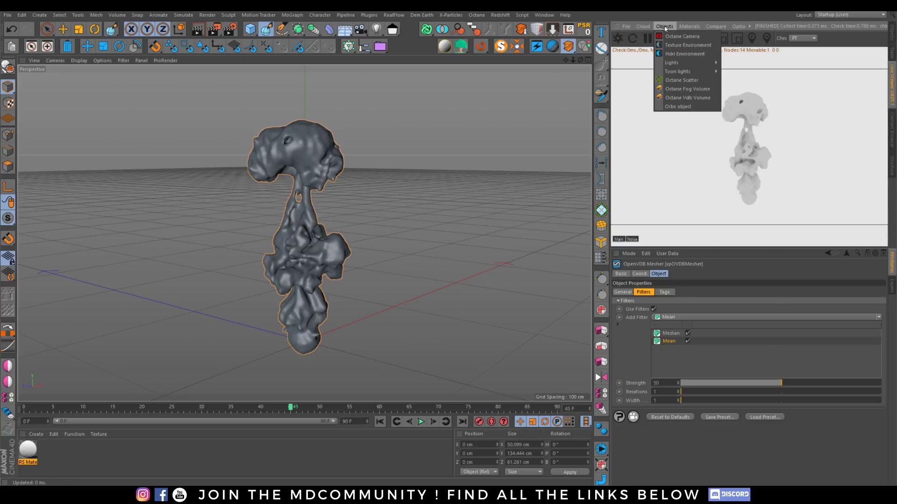
{"action": "left_click", "coordinate": [683, 54]}
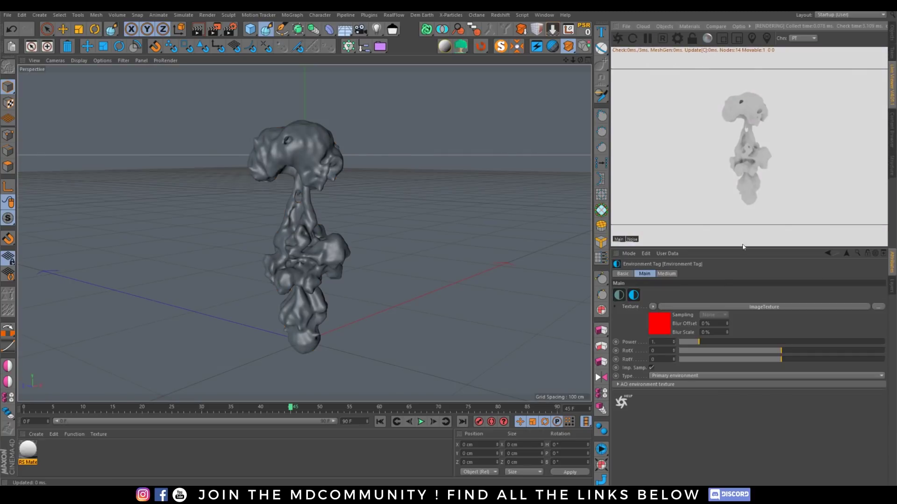
{"action": "left_click", "coordinate": [889, 33]}
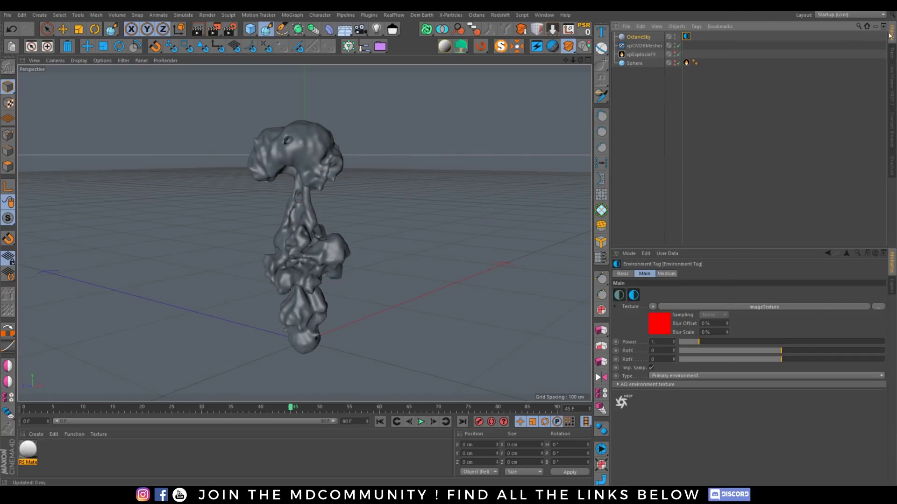
{"action": "right_click", "coordinate": [633, 37]}
{"action": "left_click", "coordinate": [667, 206]}
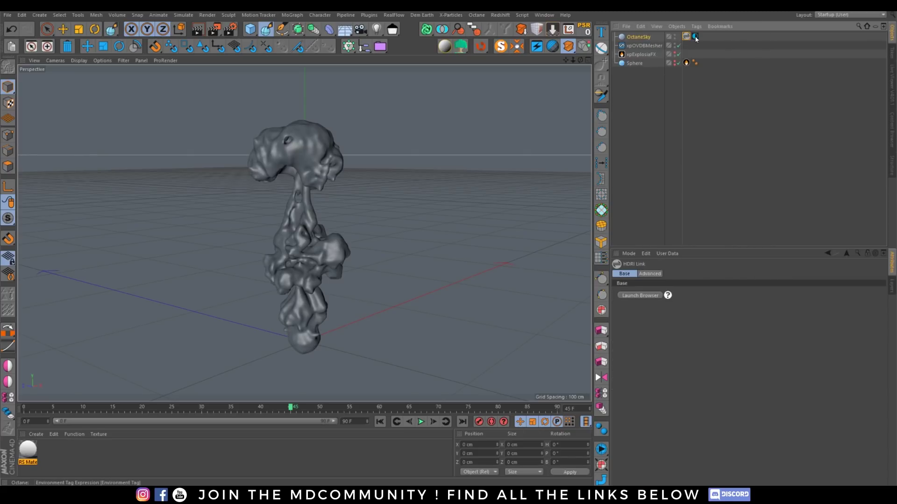
{"action": "left_click", "coordinate": [734, 308]}
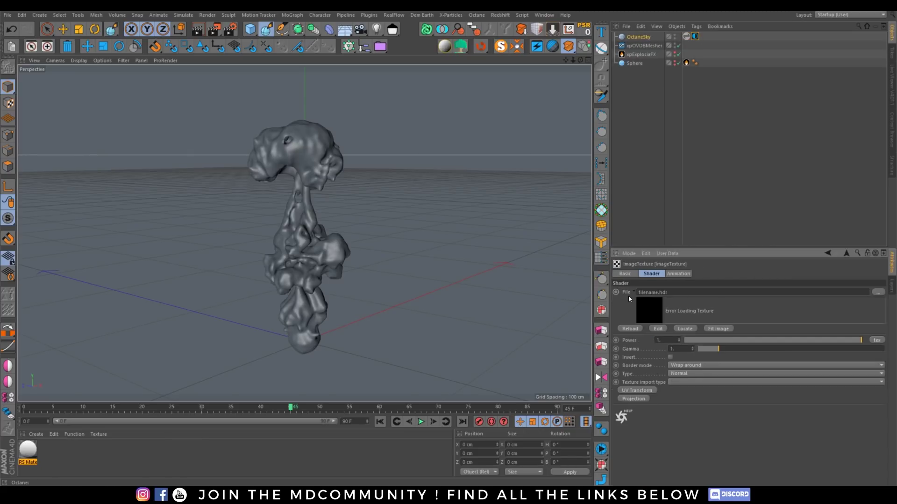
{"action": "left_click", "coordinate": [686, 36]}
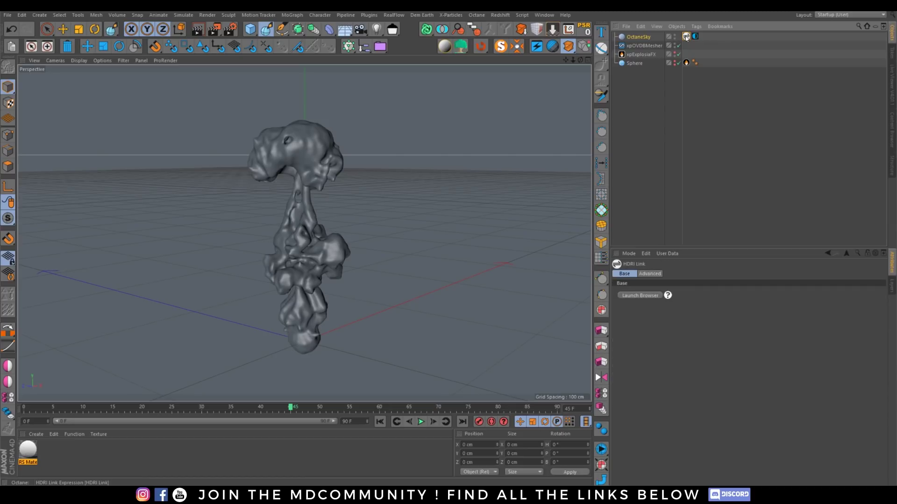
{"action": "left_click", "coordinate": [891, 95]}
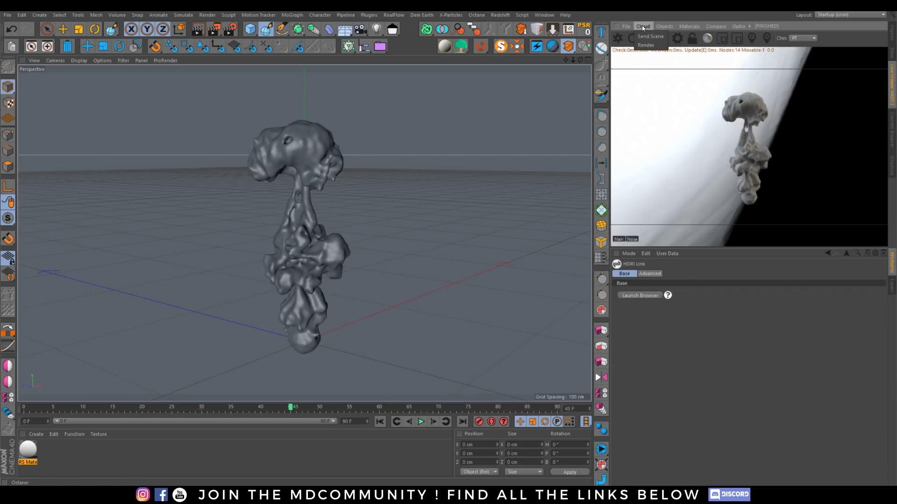
Add a Texture Environment and set its RgbSpectrum colour to black
{"action": "left_click", "coordinate": [664, 26]}
{"action": "left_click", "coordinate": [679, 51]}
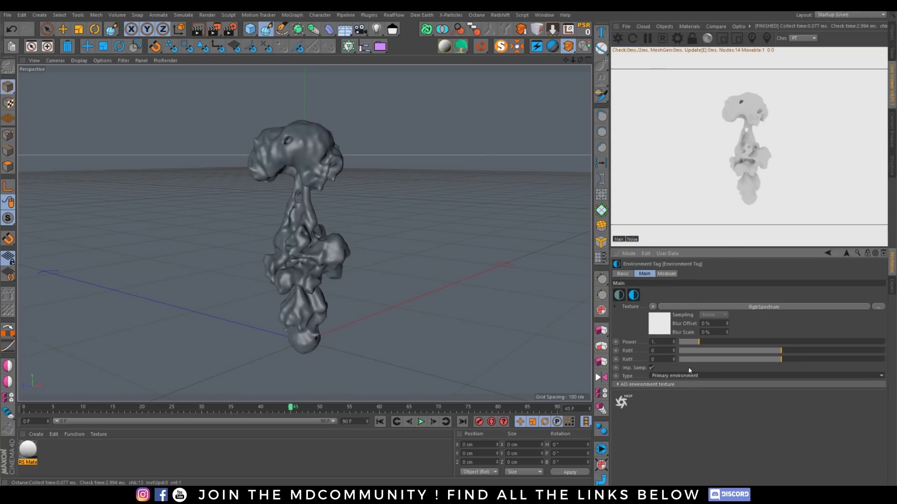
{"action": "left_click", "coordinate": [659, 323]}
{"action": "left_click", "coordinate": [642, 298]}
{"action": "left_click", "coordinate": [642, 313]}
{"action": "scroll", "coordinate": [305, 221], "scroll_direction": "up", "scroll_amount": 2}
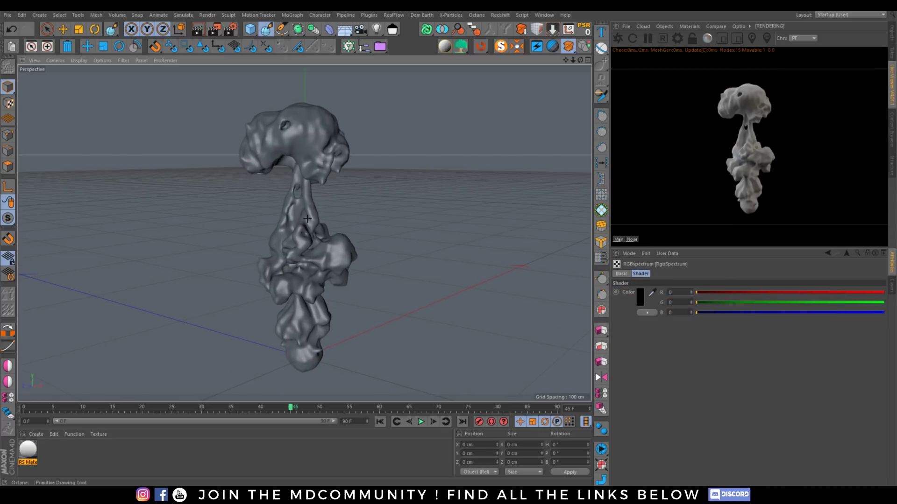
{"action": "mouse_move", "coordinate": [306, 220]}
{"action": "left_mouse_down", "text": "alt"}
{"action": "mouse_move", "coordinate": [522, 224]}
{"action": "mouse_move", "coordinate": [392, 216]}
{"action": "mouse_move", "coordinate": [310, 262]}
{"action": "left_mouse_up", "text": "alt"}
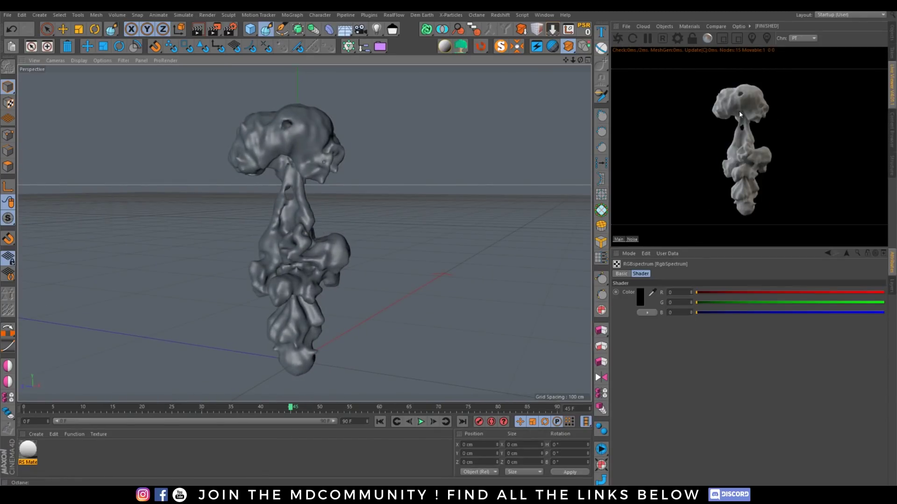
{"action": "scroll", "coordinate": [289, 259], "scroll_direction": "up", "scroll_amount": 4}
{"action": "scroll", "coordinate": [266, 254], "scroll_direction": "down", "scroll_amount": 3}
{"action": "left_click_drag", "start_coordinate": [256, 250], "coordinate": [263, 244], "text": "alt"}
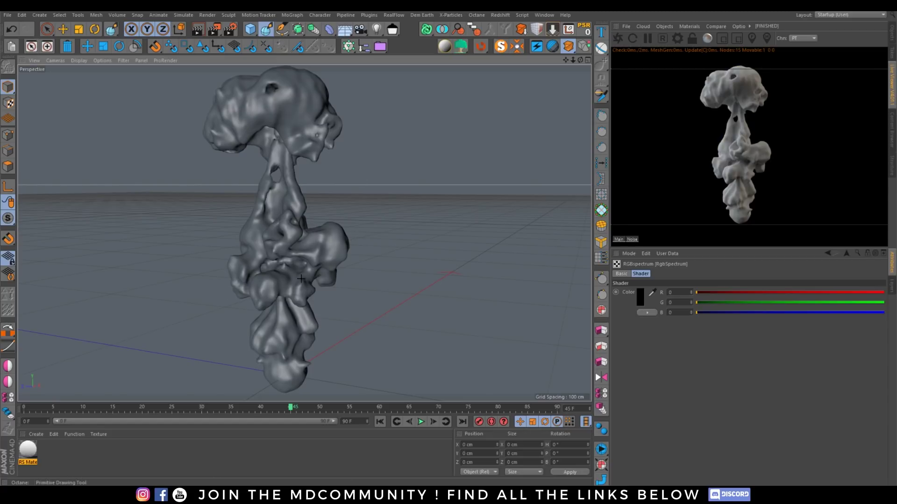
Create a metal material from the live viewer and apply it to the explosion mesh
{"action": "right_click", "coordinate": [730, 89]}
{"action": "mouse_move", "coordinate": [789, 92]}
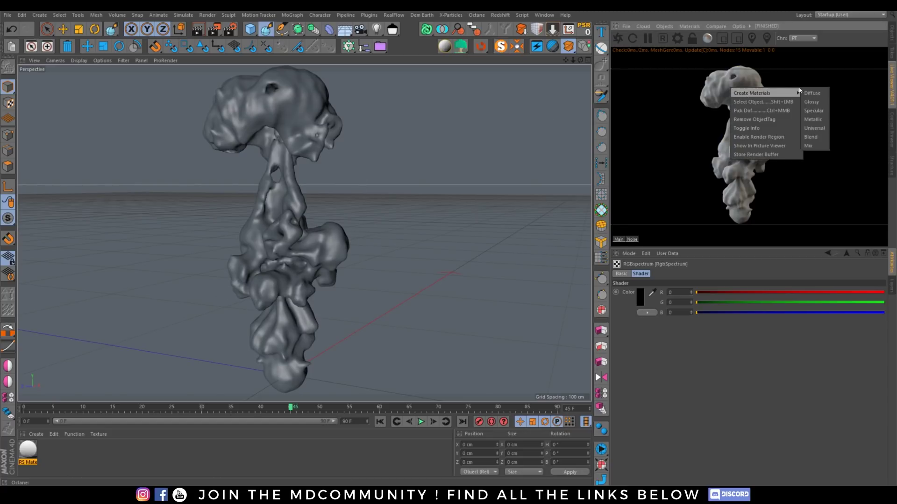
{"action": "left_click", "coordinate": [813, 120]}
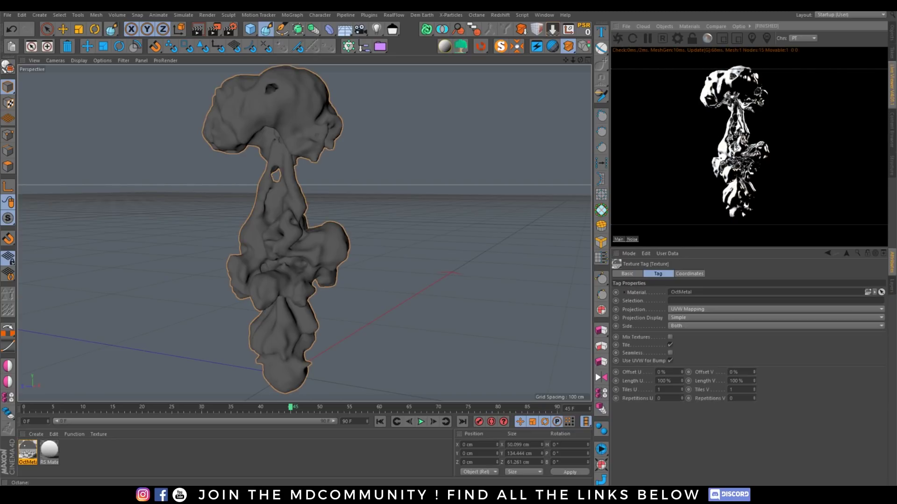
Open OctMetal's Node Editor, widen it, and add a Mix Material and an Octane Material node
{"action": "double_click", "coordinate": [35, 452]}
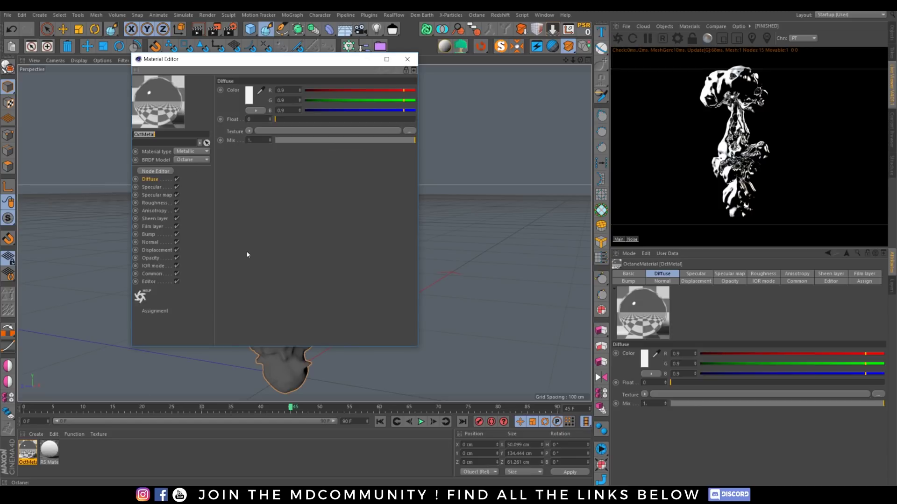
{"action": "left_click", "coordinate": [155, 171]}
{"action": "left_click_drag", "start_coordinate": [366, 182], "coordinate": [227, 60]}
{"action": "left_click_drag", "start_coordinate": [381, 156], "coordinate": [460, 163]}
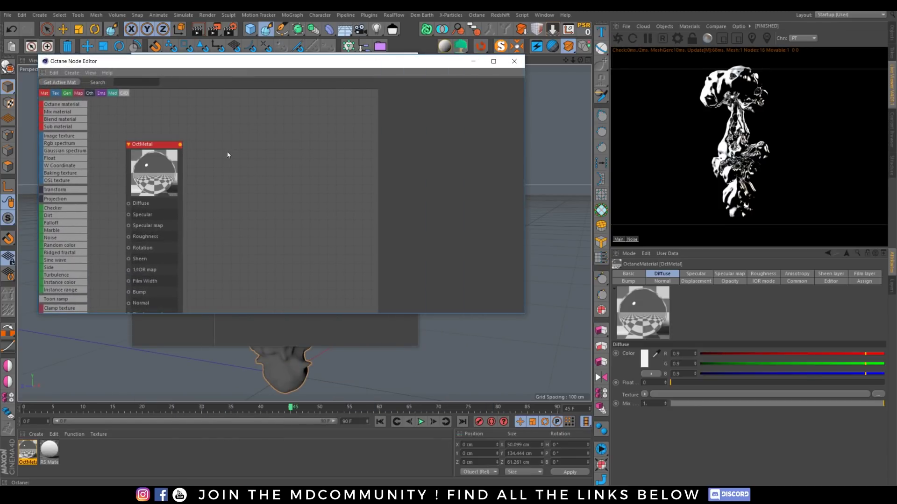
{"action": "left_click", "coordinate": [158, 145]}
{"action": "scroll", "coordinate": [163, 142], "scroll_direction": "down", "scroll_amount": 3}
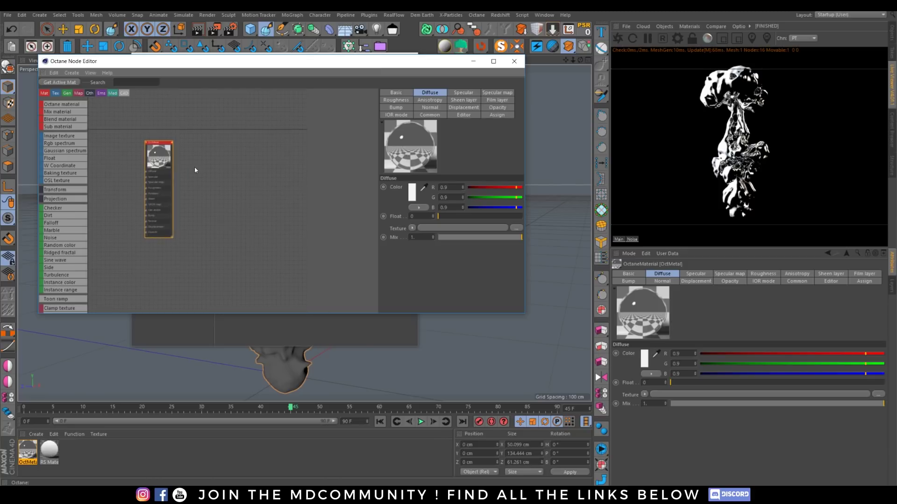
{"action": "left_click_drag", "start_coordinate": [204, 174], "coordinate": [280, 175]}
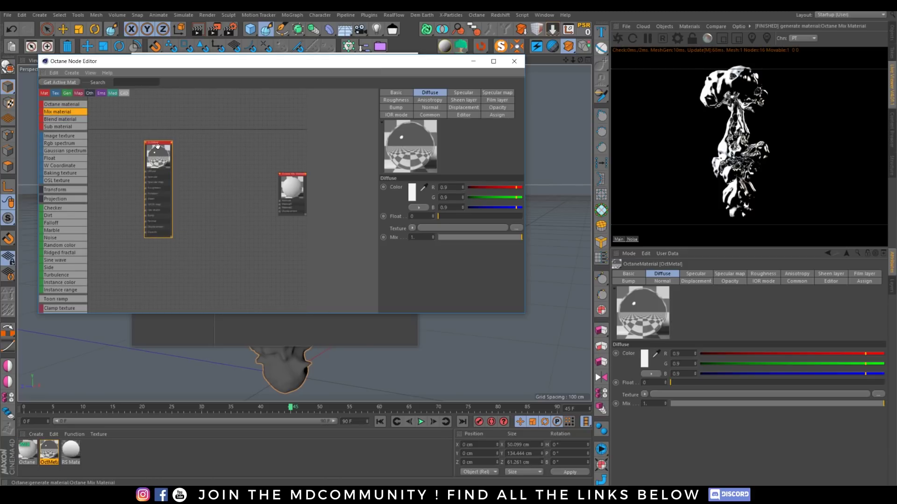
{"action": "left_click_drag", "start_coordinate": [158, 146], "coordinate": [165, 111]}
{"action": "left_click_drag", "start_coordinate": [165, 220], "coordinate": [167, 217]}
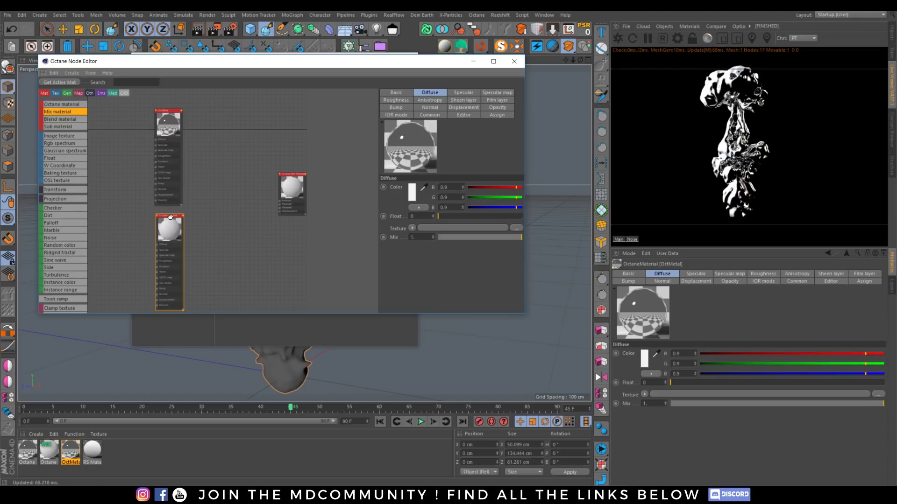
Set the new Octane Material's specular colour to orange
{"action": "left_click", "coordinate": [455, 91]}
{"action": "left_click", "coordinate": [411, 192]}
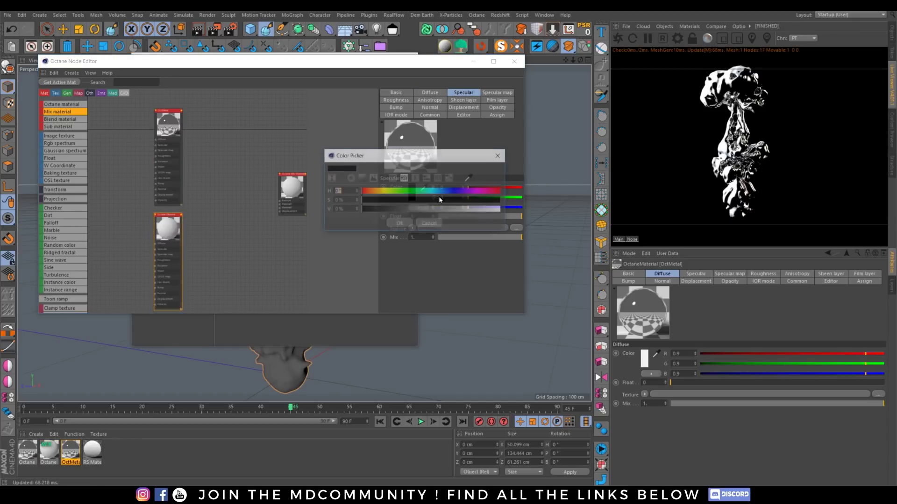
{"action": "left_click_drag", "start_coordinate": [375, 200], "coordinate": [580, 227]}
{"action": "left_click_drag", "start_coordinate": [433, 208], "coordinate": [545, 226]}
{"action": "left_click_drag", "start_coordinate": [376, 192], "coordinate": [407, 201]}
{"action": "left_click", "coordinate": [384, 200]}
{"action": "left_click", "coordinate": [377, 191]}
{"action": "left_click", "coordinate": [400, 223]}
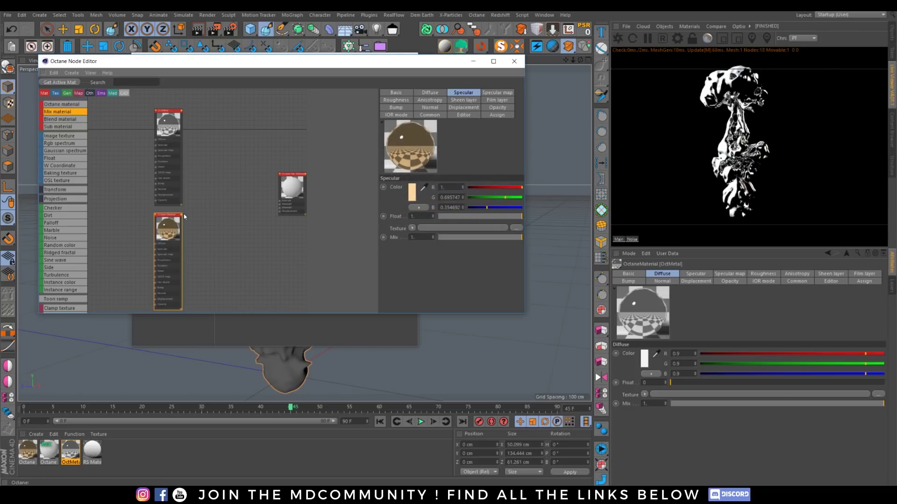
Wire both materials into the Mix Material1 and Material2 inputs and add a Dirt texture node
{"action": "left_click_drag", "start_coordinate": [181, 215], "coordinate": [280, 210]}
{"action": "left_click_drag", "start_coordinate": [184, 113], "coordinate": [280, 208]}
{"action": "left_click", "coordinate": [296, 256]}
{"action": "scroll", "coordinate": [296, 257], "scroll_direction": "up", "scroll_amount": 2}
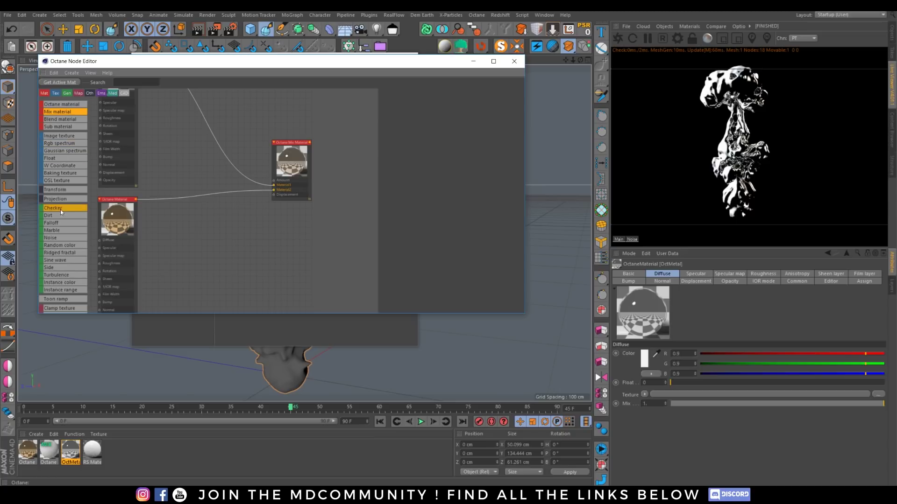
{"action": "left_click_drag", "start_coordinate": [48, 217], "coordinate": [273, 180]}
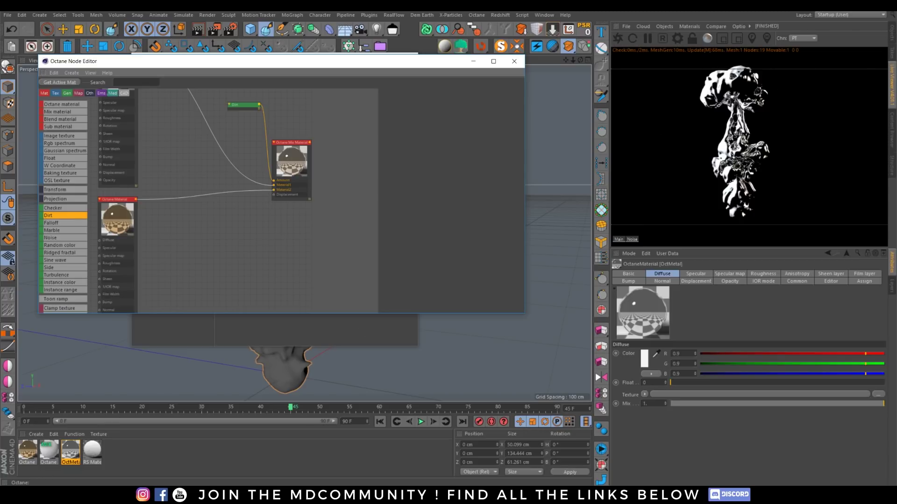
Replace xpOVDBMesher's texture tag with the Octane Mix Material
{"action": "left_click", "coordinate": [892, 32]}
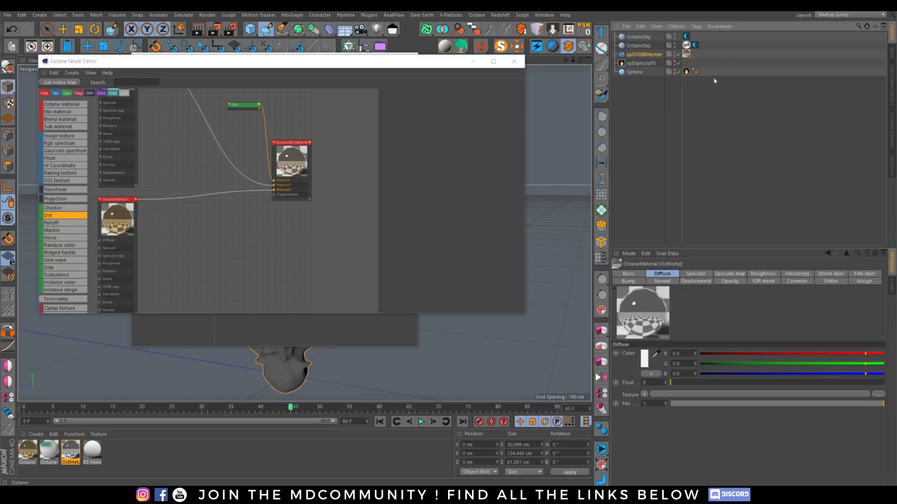
{"action": "left_click", "coordinate": [686, 54]}
{"action": "key", "text": "Delete"}
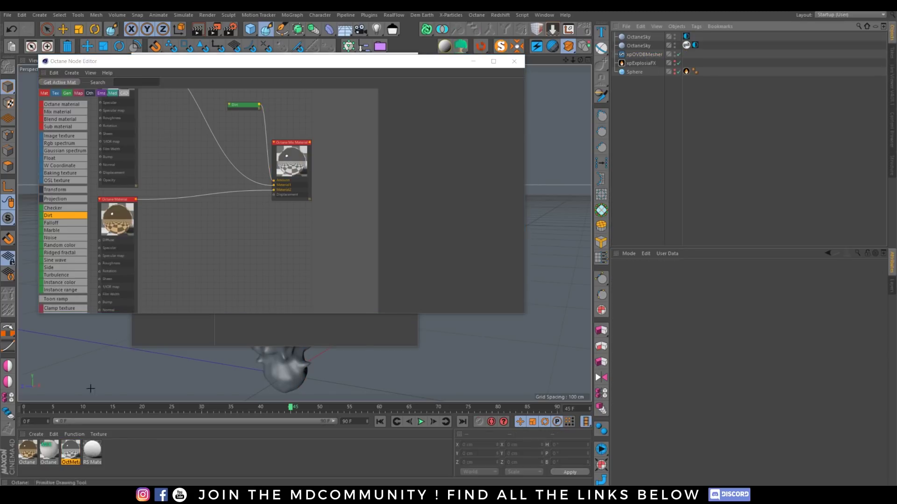
{"action": "left_click_drag", "start_coordinate": [50, 453], "coordinate": [653, 109]}
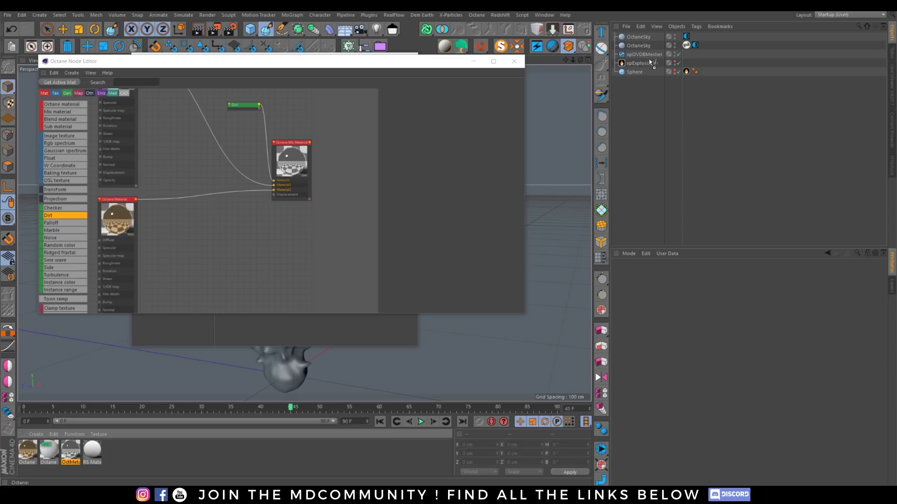
{"action": "left_click_drag", "start_coordinate": [647, 57], "coordinate": [647, 55]}
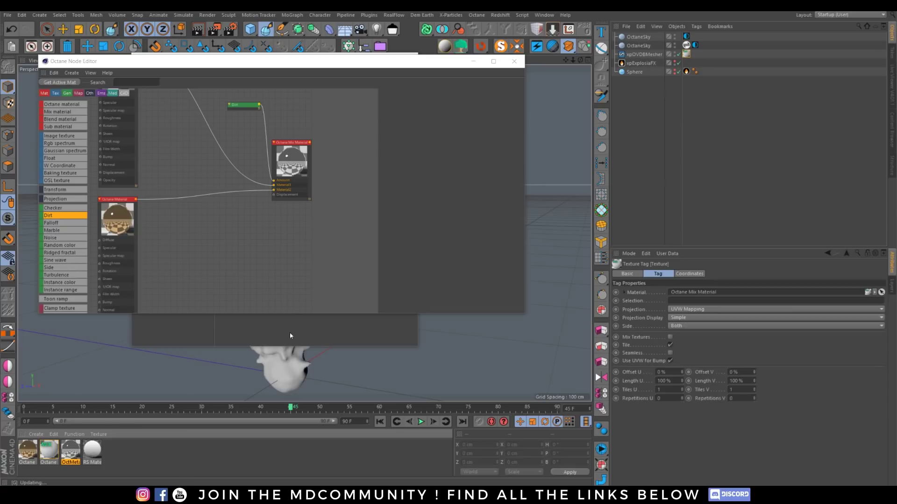
Render all material previews and return to the live render of the explosion
{"action": "right_click", "coordinate": [49, 451]}
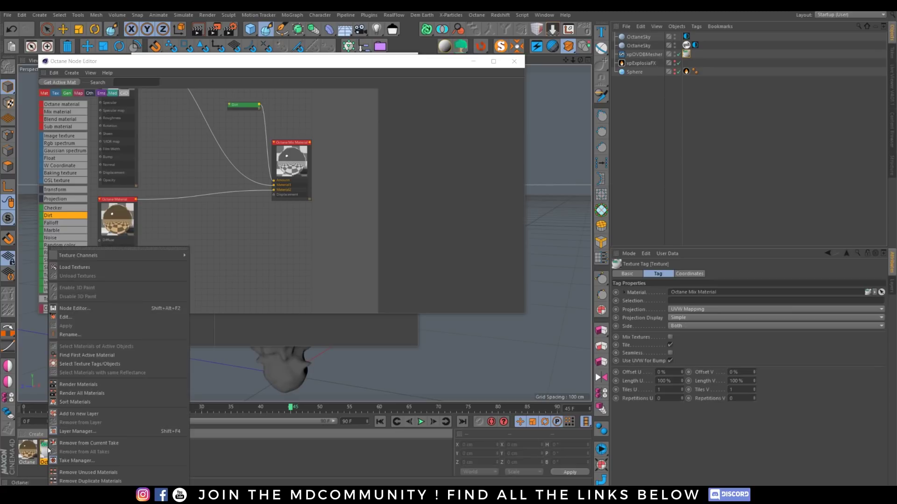
{"action": "left_click", "coordinate": [84, 393]}
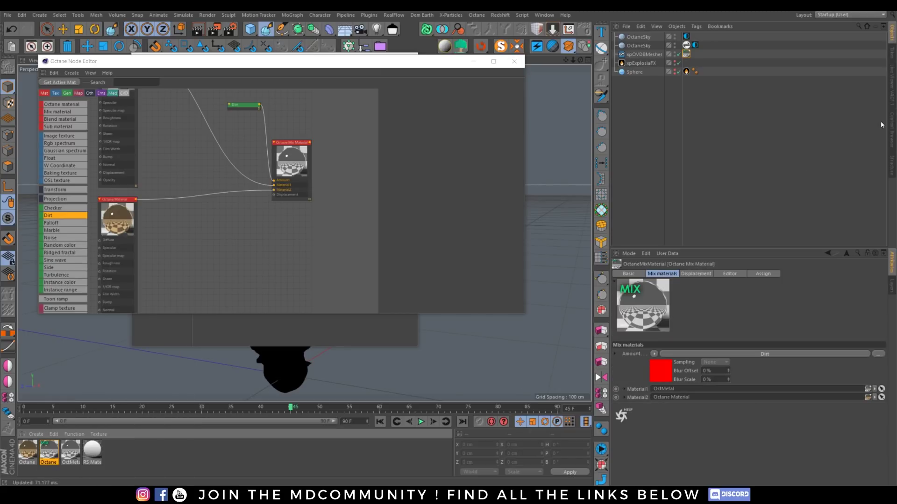
{"action": "left_click", "coordinate": [893, 93]}
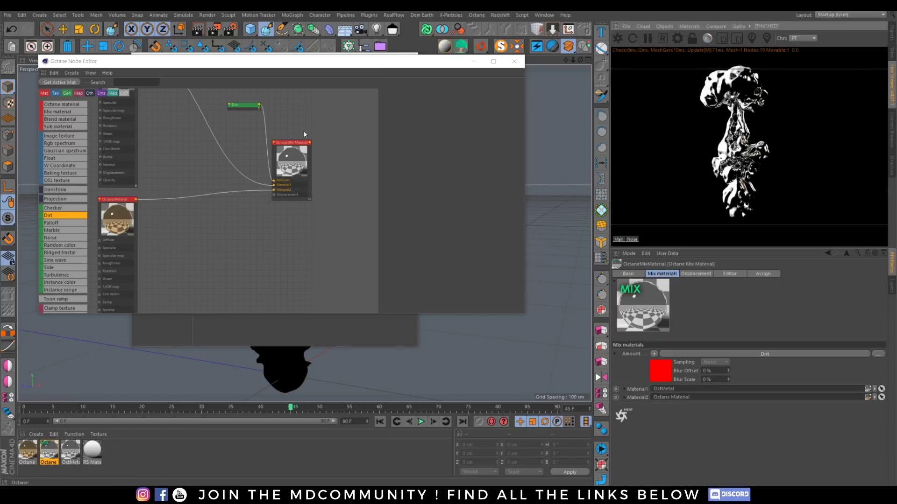
Change the second Octane Material's specular colour to a saturated green
{"action": "left_click", "coordinate": [108, 200]}
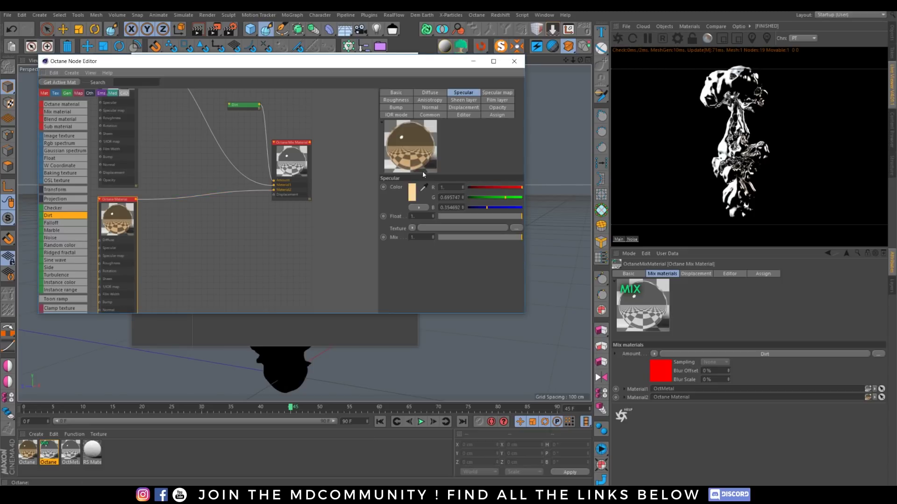
{"action": "left_click", "coordinate": [401, 190]}
{"action": "left_click", "coordinate": [394, 192]}
{"action": "left_click_drag", "start_coordinate": [411, 204], "coordinate": [491, 201]}
{"action": "left_click", "coordinate": [395, 224]}
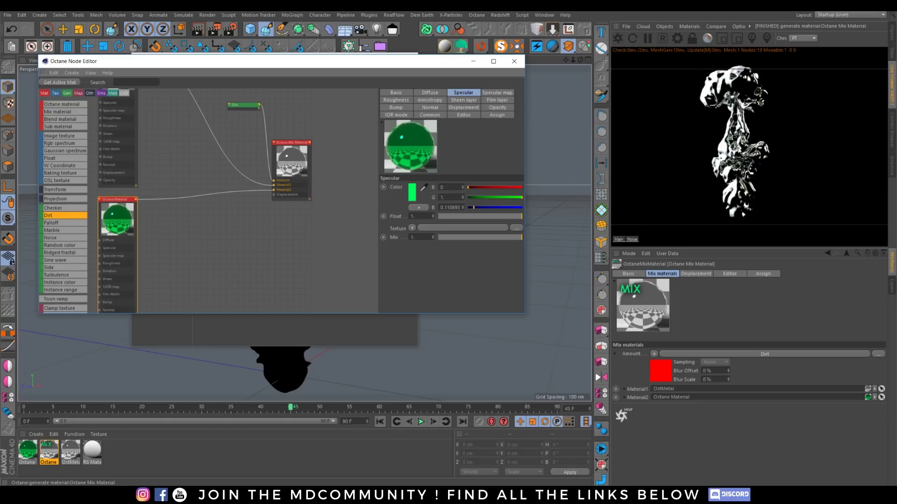
{"action": "scroll", "coordinate": [738, 150], "scroll_direction": "up", "scroll_amount": 5}
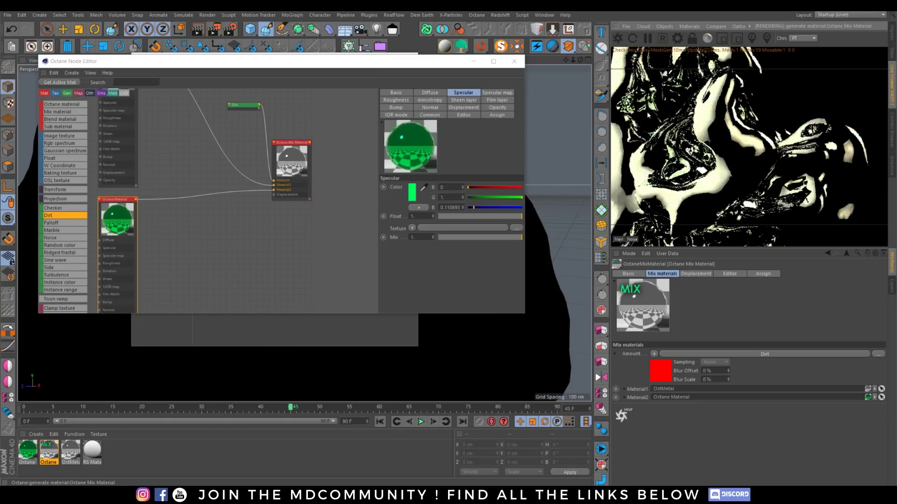
{"action": "left_click_drag", "start_coordinate": [648, 114], "coordinate": [767, 114]}
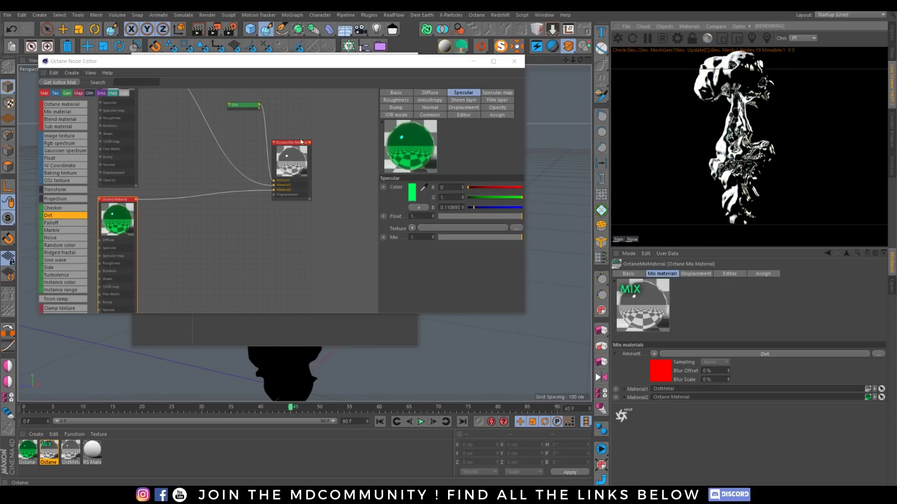
Raise the Dirt node's strength to about 4.27 and radius to 1.014 cm
{"action": "left_click", "coordinate": [236, 105]}
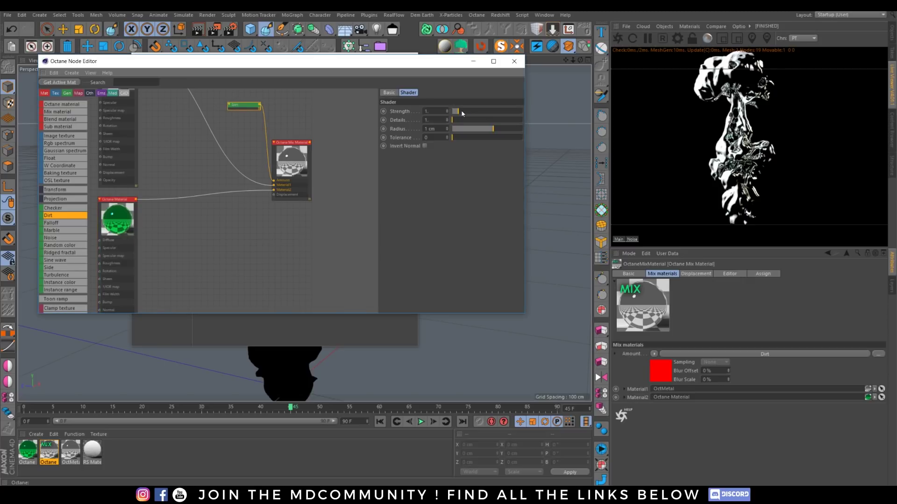
{"action": "mouse_move", "coordinate": [461, 113]}
{"action": "left_mouse_down"}
{"action": "mouse_move", "coordinate": [486, 114]}
{"action": "mouse_move", "coordinate": [494, 132]}
{"action": "mouse_move", "coordinate": [451, 123]}
{"action": "left_mouse_up"}
{"action": "left_click", "coordinate": [457, 122]}
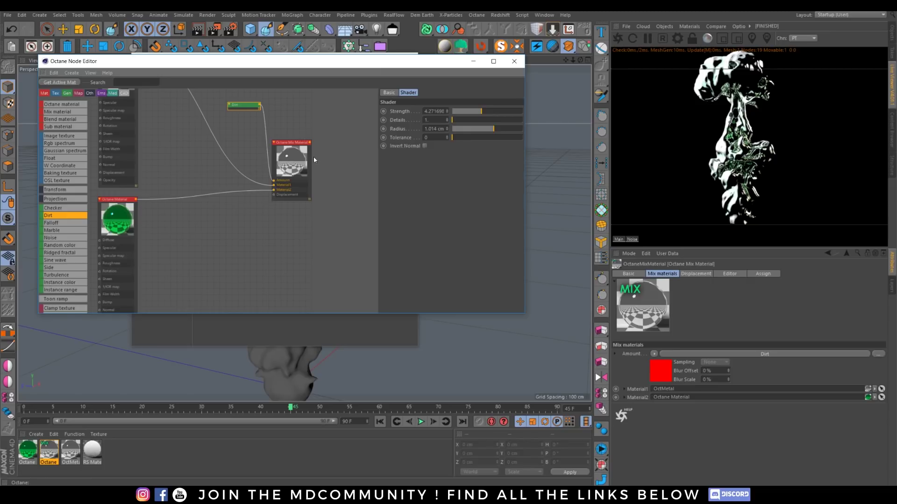
{"action": "left_click_drag", "start_coordinate": [118, 197], "coordinate": [198, 214]}
{"action": "left_click", "coordinate": [188, 220]}
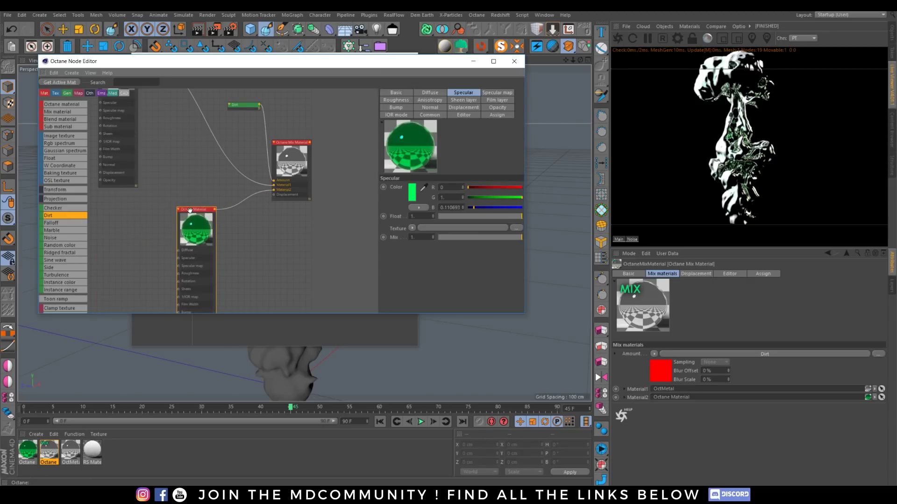
Replace the second material with a fresh Octane Material wired into the Mix's Material2 input
{"action": "key", "text": "Delete"}
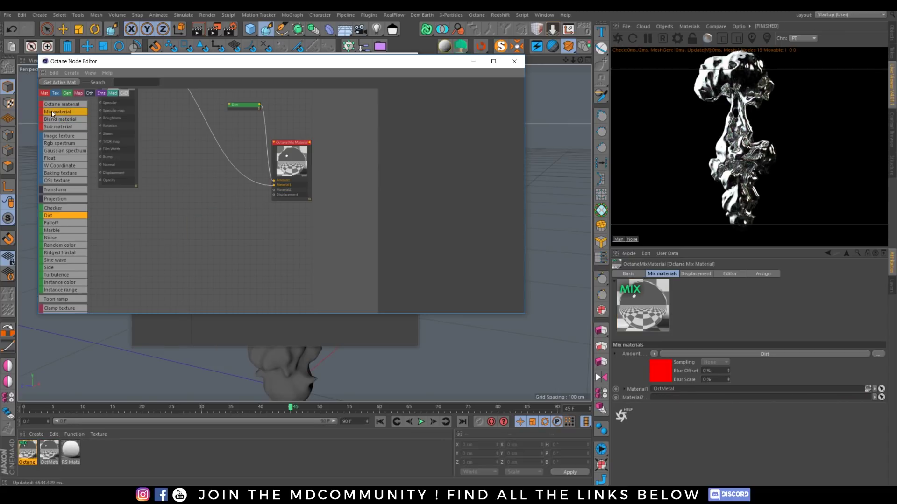
{"action": "left_click_drag", "start_coordinate": [56, 108], "coordinate": [193, 224]}
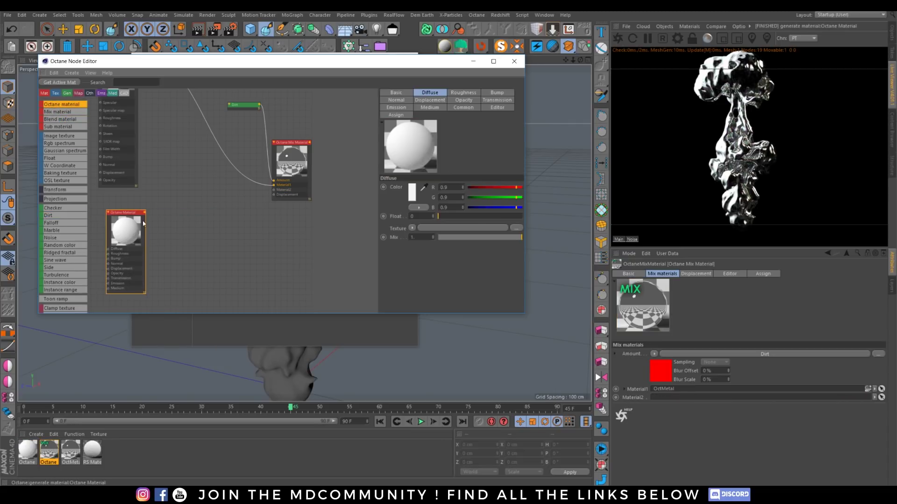
{"action": "left_click", "coordinate": [424, 109]}
{"action": "left_click", "coordinate": [427, 188]}
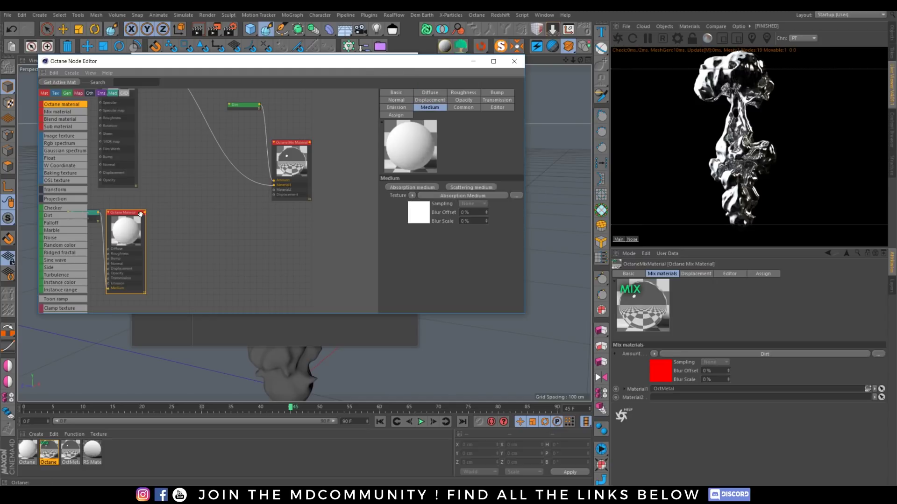
{"action": "left_click_drag", "start_coordinate": [141, 213], "coordinate": [274, 190]}
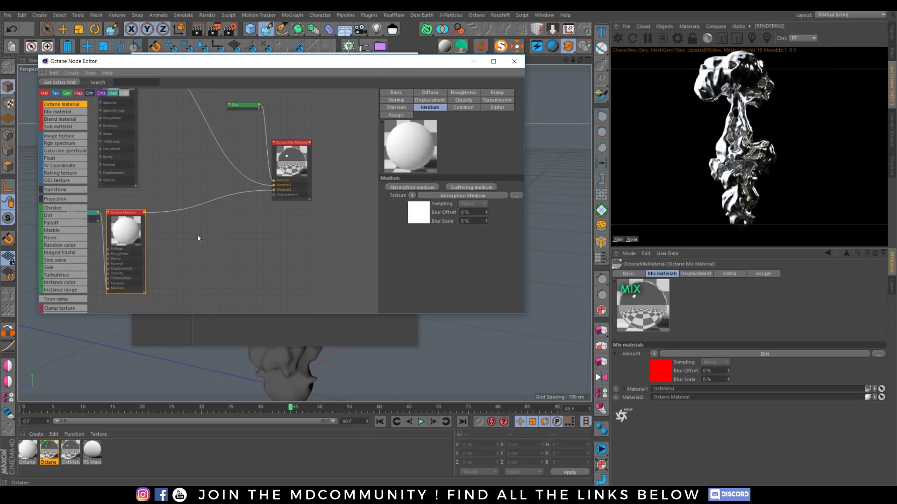
{"action": "left_click_drag", "start_coordinate": [126, 233], "coordinate": [189, 243]}
{"action": "left_click", "coordinate": [94, 213]}
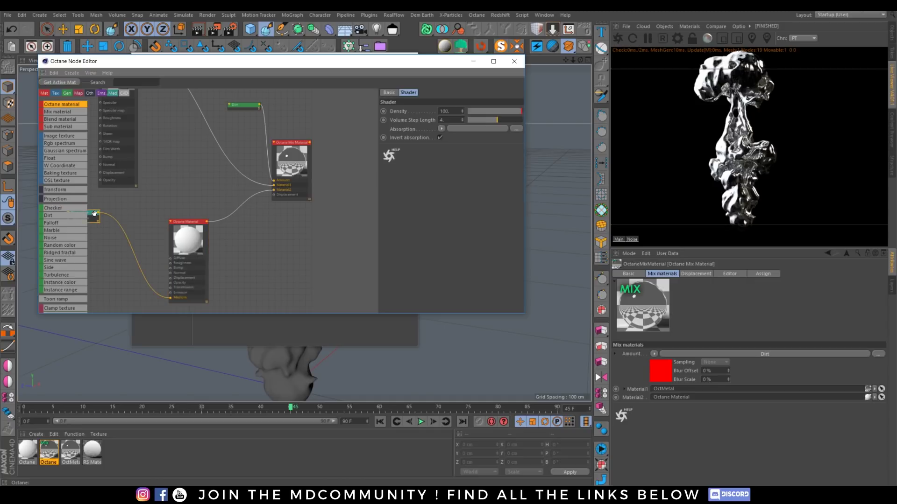
{"action": "middle_click_drag", "start_coordinate": [117, 240], "coordinate": [157, 226]}
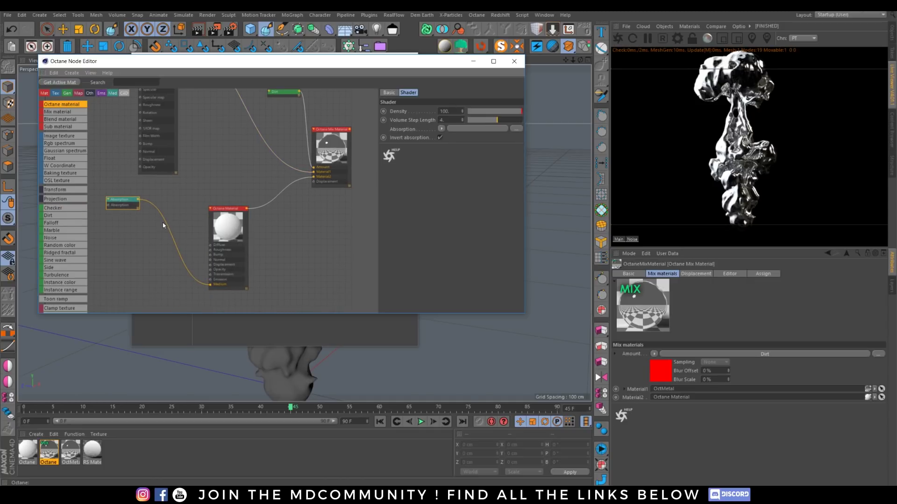
{"action": "left_click_drag", "start_coordinate": [130, 202], "coordinate": [141, 242]}
{"action": "key", "text": "Delete"}
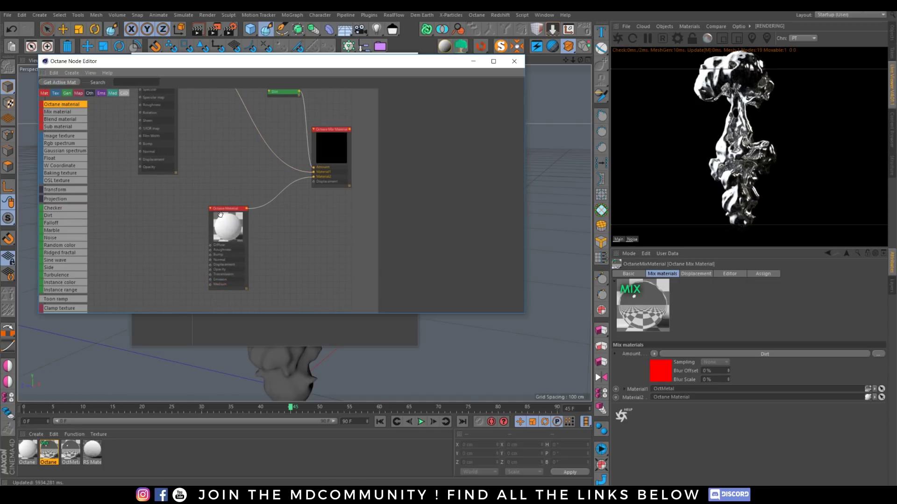
{"action": "left_click", "coordinate": [228, 227]}
Add Blackbody emission with surface brightness, temperature about 1370 K and power 50
{"action": "left_click", "coordinate": [396, 108]}
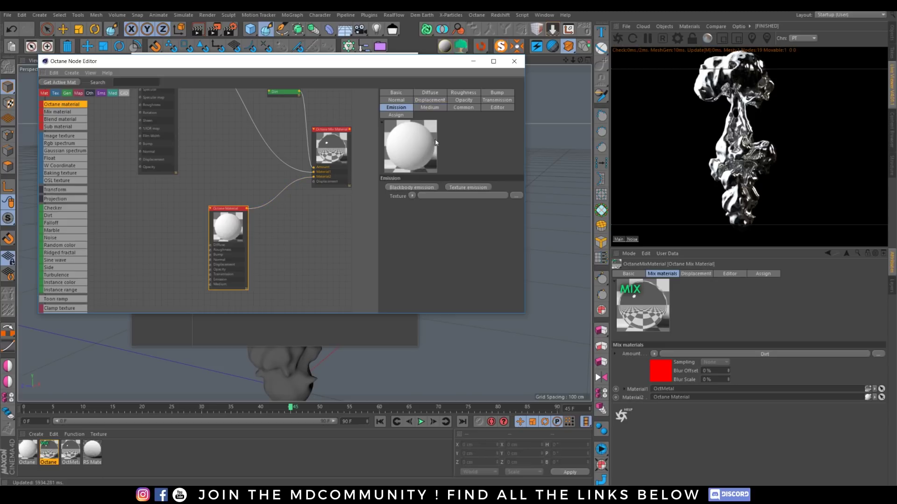
{"action": "left_click", "coordinate": [411, 187]}
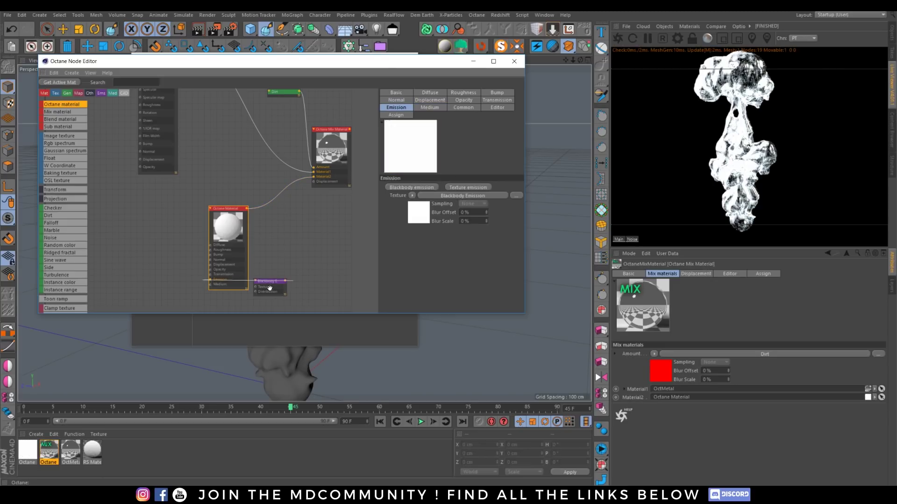
{"action": "left_click_drag", "start_coordinate": [270, 288], "coordinate": [145, 248]}
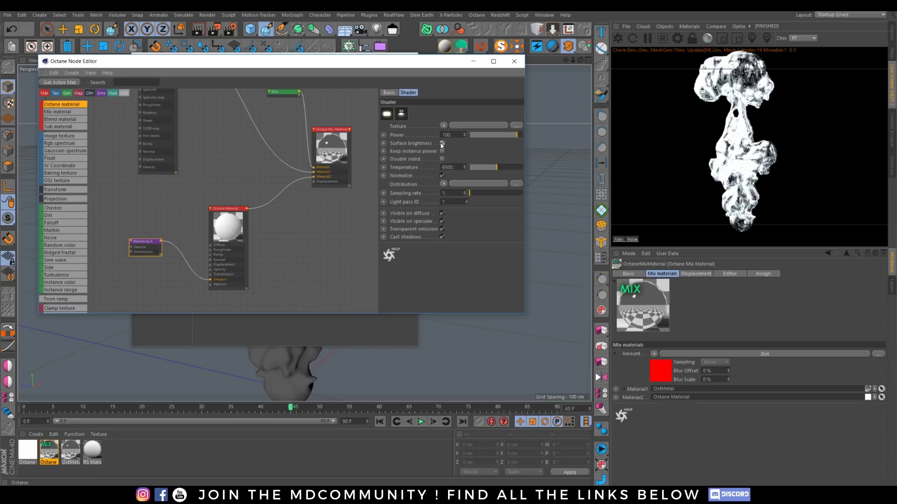
{"action": "left_click", "coordinate": [442, 143]}
{"action": "left_click", "coordinate": [471, 167]}
{"action": "left_click_drag", "start_coordinate": [473, 169], "coordinate": [473, 168]}
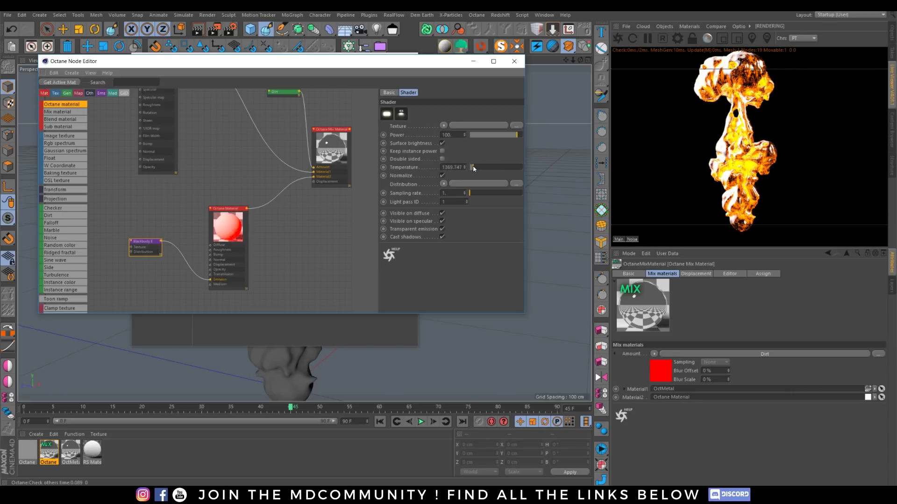
{"action": "type", "text": "50"}
{"action": "key", "text": "Return"}
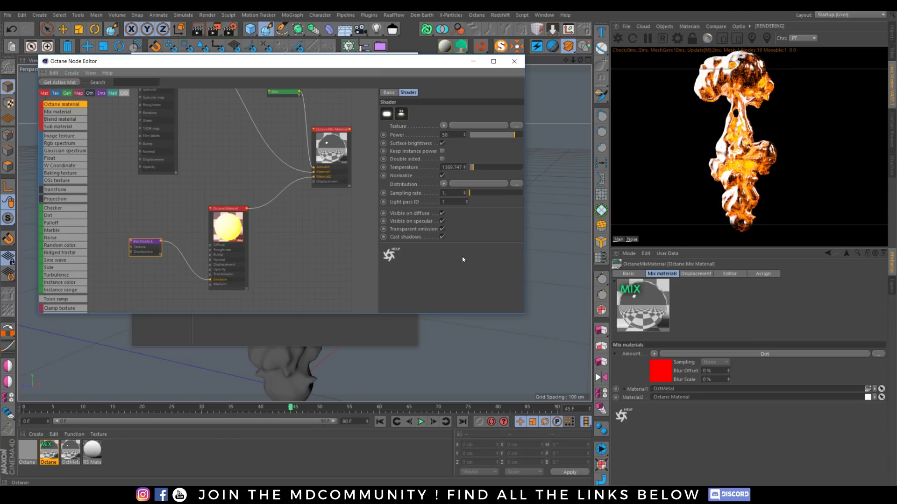
{"action": "left_click", "coordinate": [513, 61]}
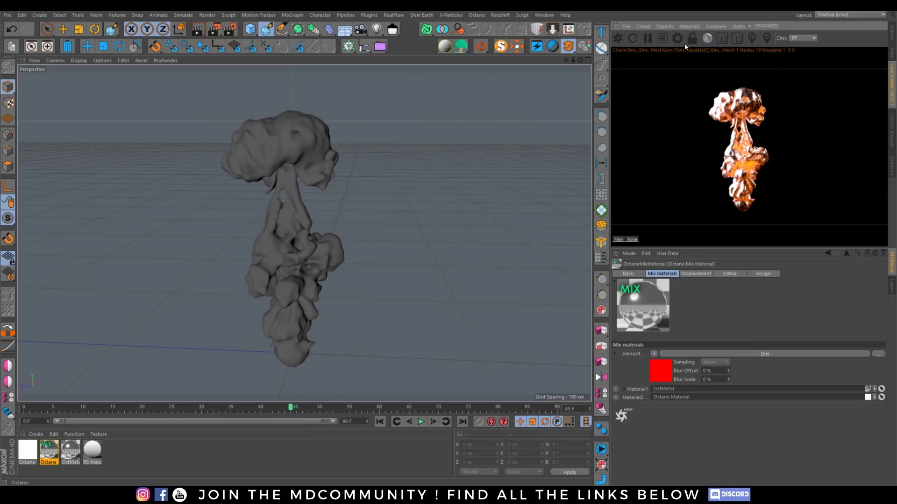
Enable the Octane camera imager with an Agfacolor film response and Neutral response on
{"action": "left_click", "coordinate": [664, 26]}
{"action": "left_click", "coordinate": [684, 34]}
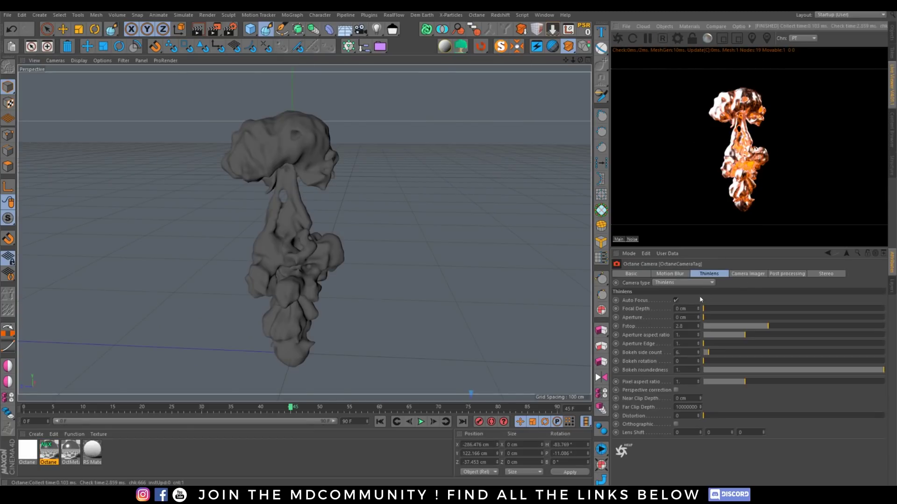
{"action": "left_click", "coordinate": [748, 274]}
{"action": "left_click", "coordinate": [676, 301]}
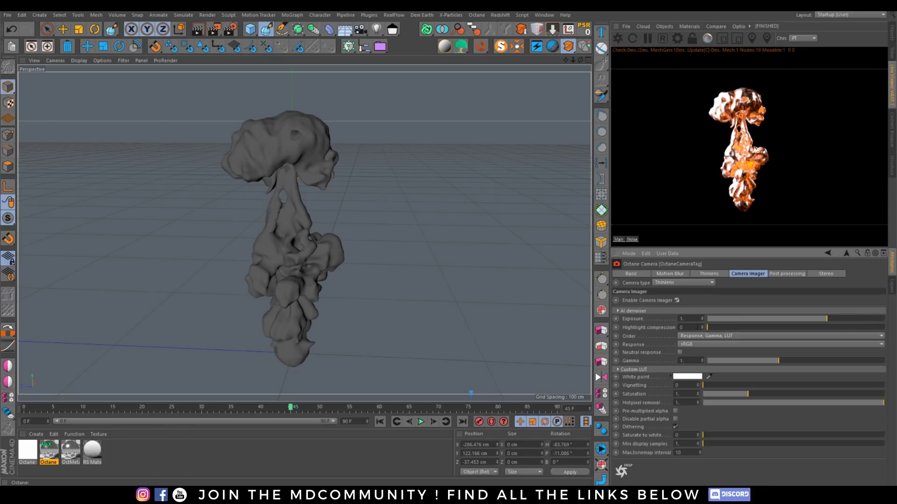
{"action": "left_click", "coordinate": [696, 337]}
{"action": "left_click", "coordinate": [661, 346]}
{"action": "left_click", "coordinate": [701, 344]}
{"action": "left_click", "coordinate": [755, 34]}
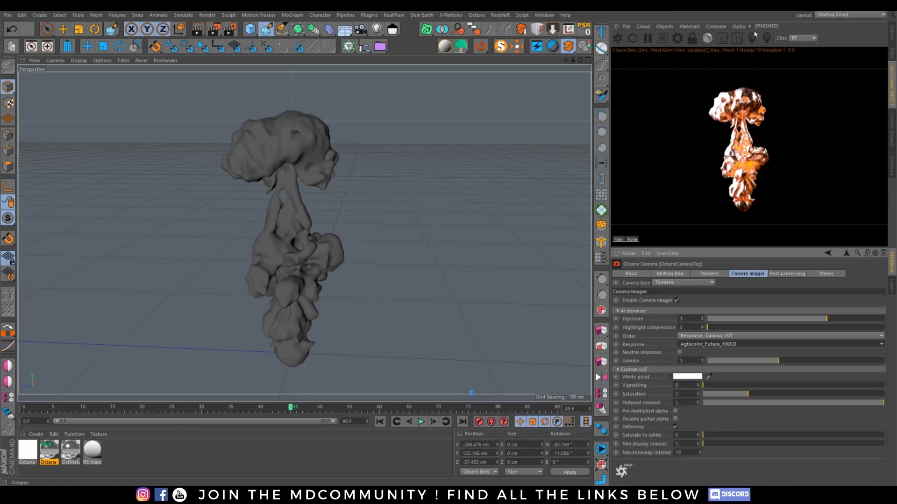
{"action": "left_click", "coordinate": [679, 353]}
Raise the camera's post-processing bloom power to about 22.27
{"action": "left_click", "coordinate": [890, 31]}
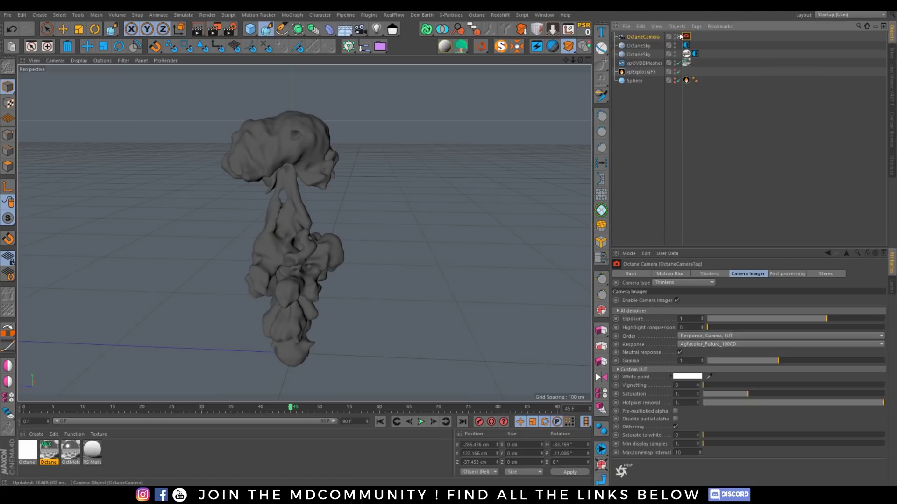
{"action": "left_click", "coordinate": [891, 89]}
{"action": "left_click", "coordinate": [784, 274]}
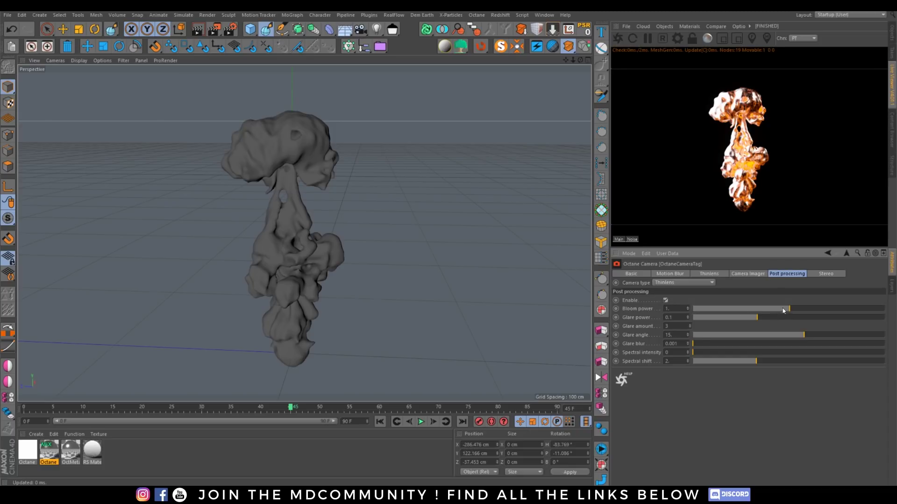
{"action": "left_click_drag", "start_coordinate": [784, 310], "coordinate": [832, 315]}
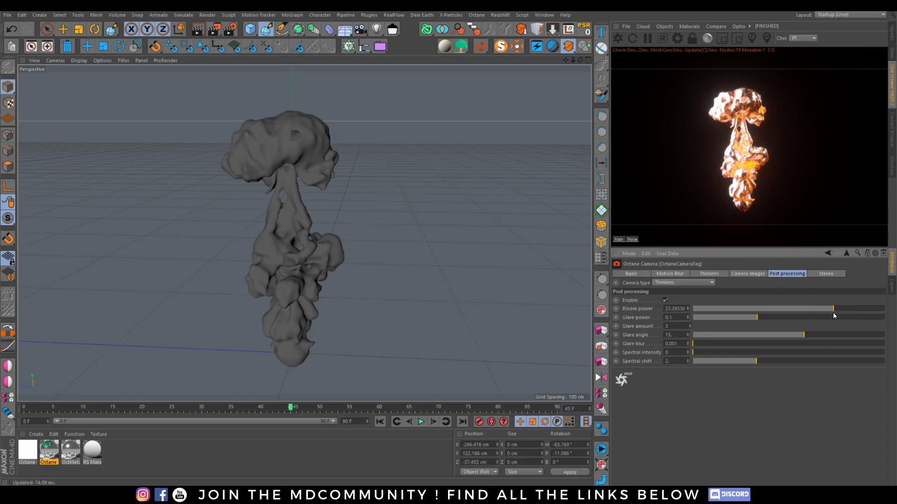
Switch the imager's film response to Agfacolor_HDC_100_plusCD
{"action": "left_click", "coordinate": [892, 37]}
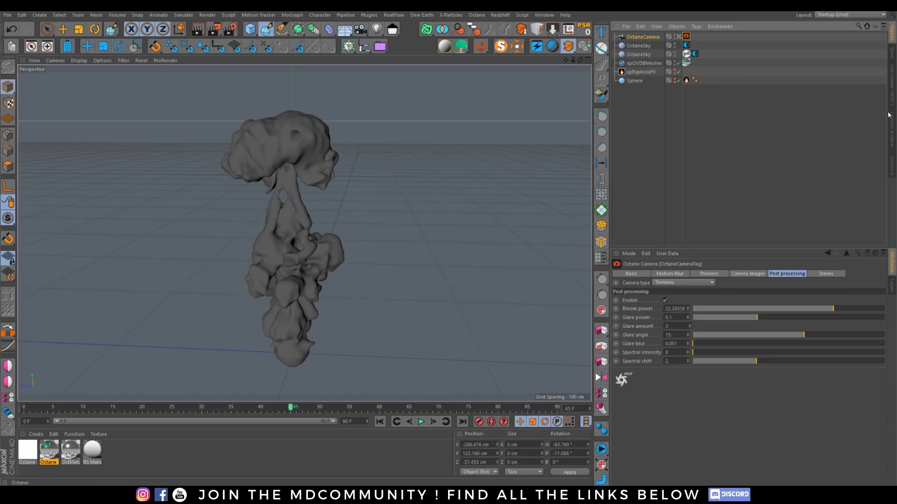
{"action": "left_click", "coordinate": [891, 96]}
{"action": "left_click", "coordinate": [741, 274]}
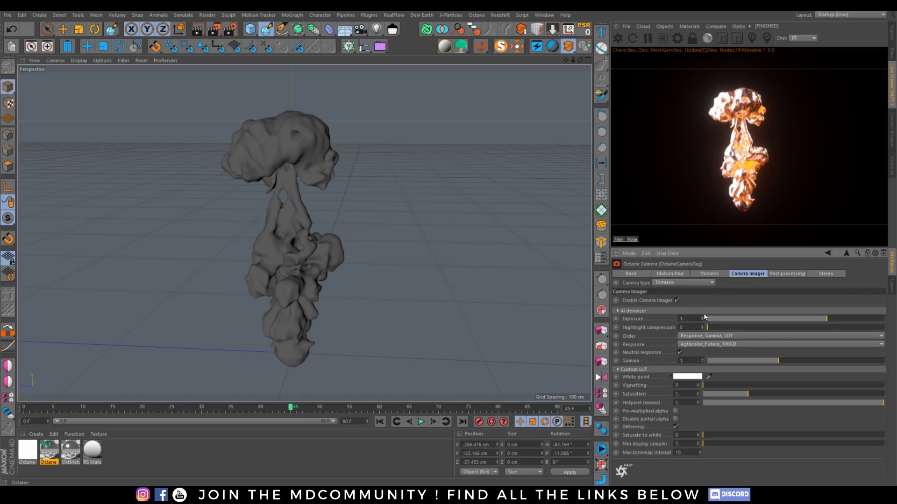
{"action": "left_click", "coordinate": [718, 347]}
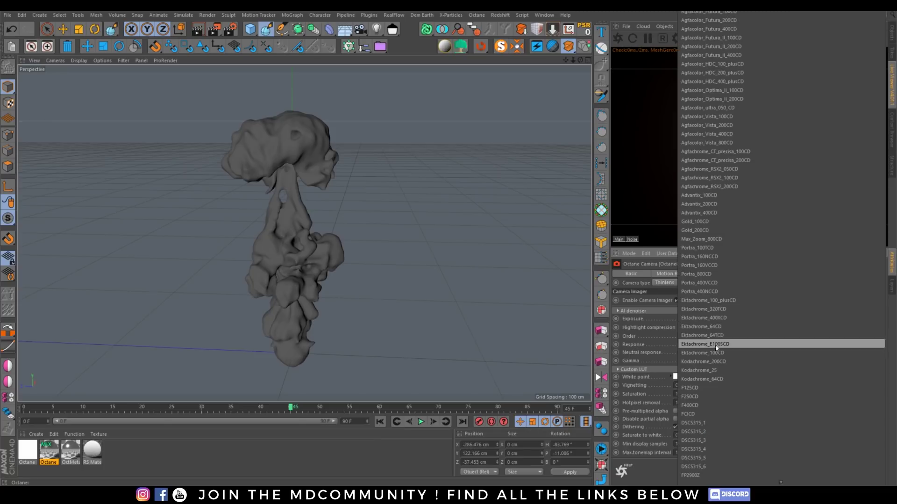
{"action": "left_click", "coordinate": [734, 29]}
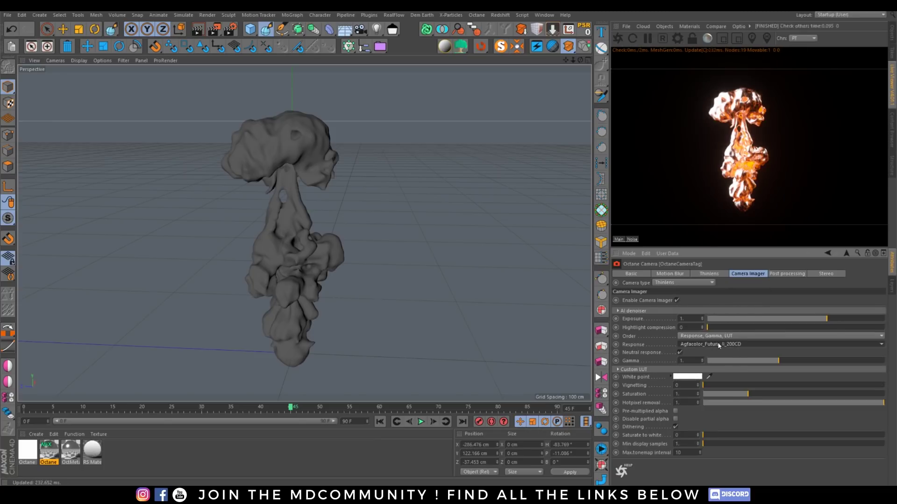
{"action": "scroll", "coordinate": [715, 344], "scroll_direction": "down", "scroll_amount": 4}
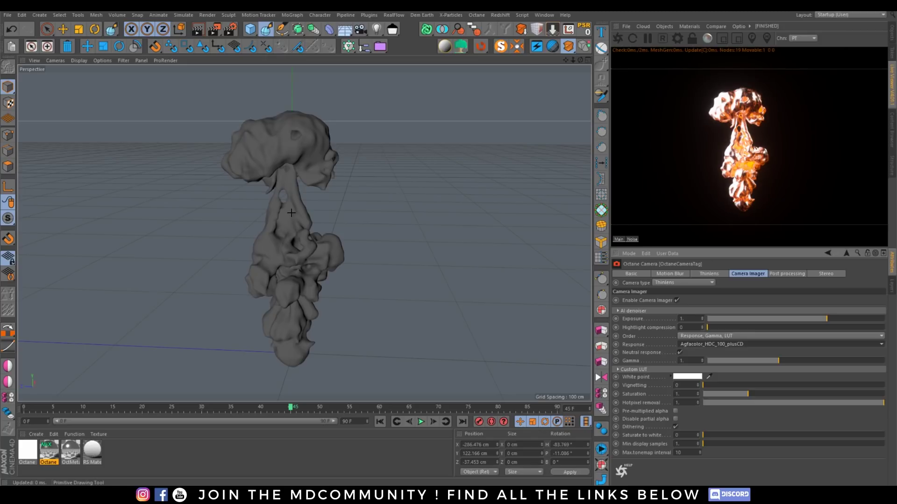
Play the fire simulation while orbiting to view the smoke mesh from several sides
{"action": "left_click_drag", "start_coordinate": [292, 213], "coordinate": [322, 239], "text": "alt"}
{"action": "left_click", "coordinate": [419, 423]}
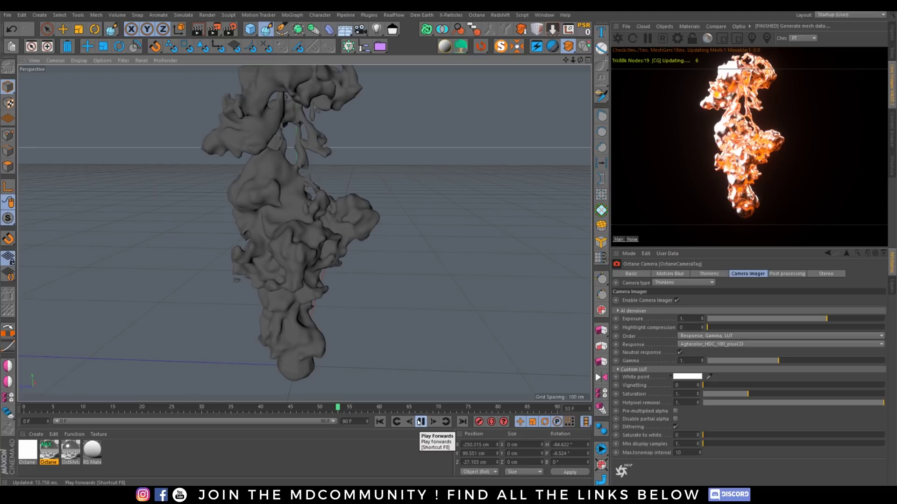
{"action": "left_click_drag", "start_coordinate": [305, 258], "coordinate": [344, 174], "text": "alt"}
{"action": "left_click_drag", "start_coordinate": [304, 231], "coordinate": [304, 233], "text": "alt"}
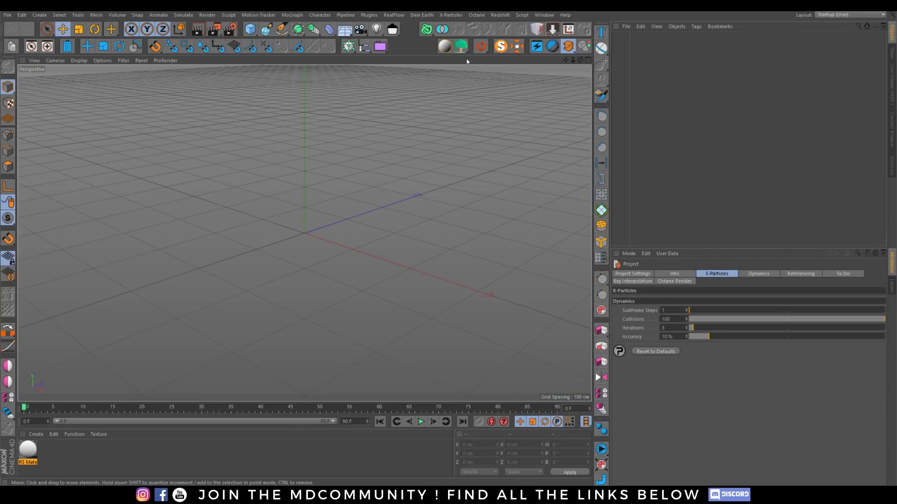
Add an xpExplosiaFX simulation object to the scene
{"action": "left_click", "coordinate": [451, 15]}
{"action": "mouse_move", "coordinate": [471, 78]}
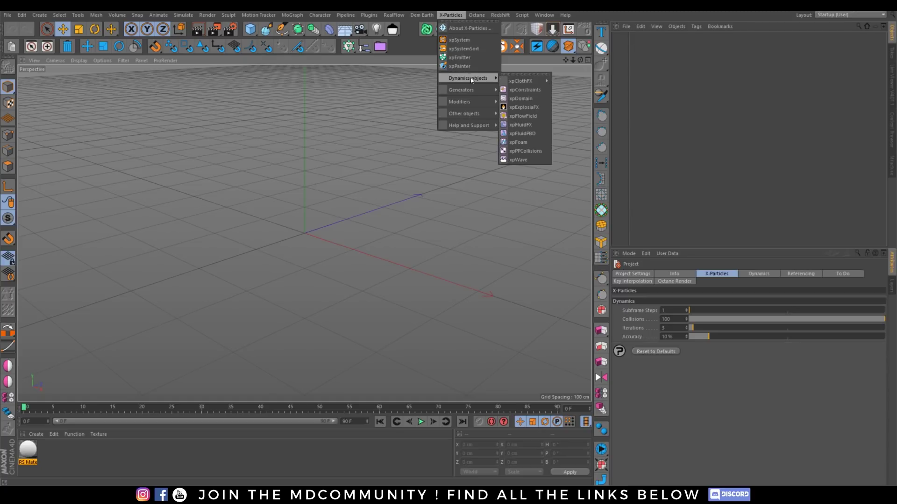
{"action": "left_click", "coordinate": [523, 107]}
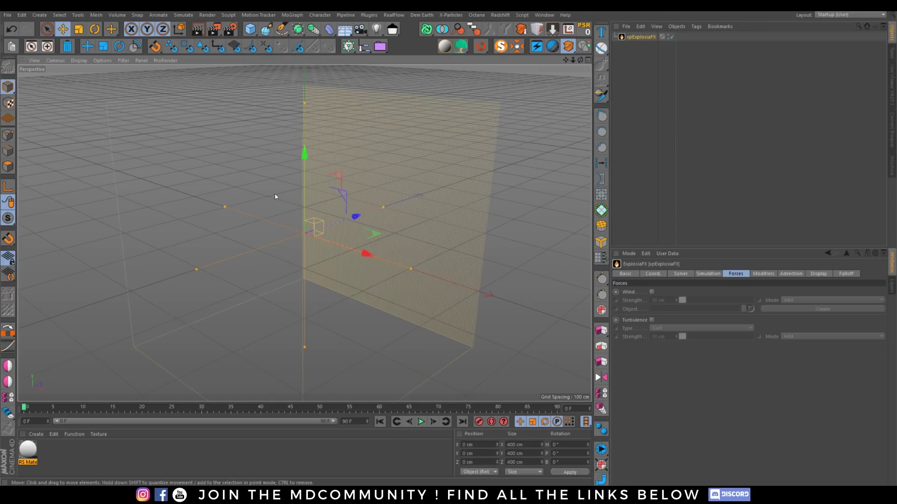
{"action": "left_click_drag", "start_coordinate": [275, 199], "coordinate": [329, 124], "text": "alt"}
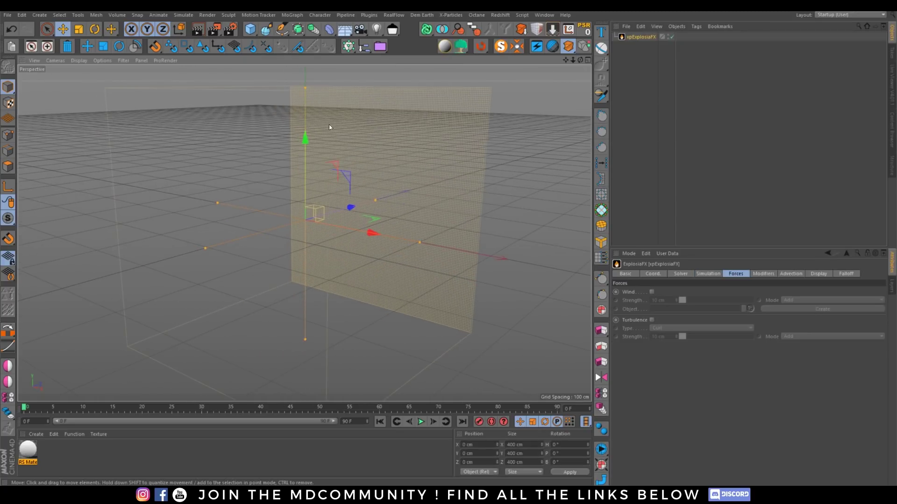
Add a Sphere with a 10 cm radius
{"action": "left_click", "coordinate": [252, 31]}
{"action": "left_click", "coordinate": [426, 60]}
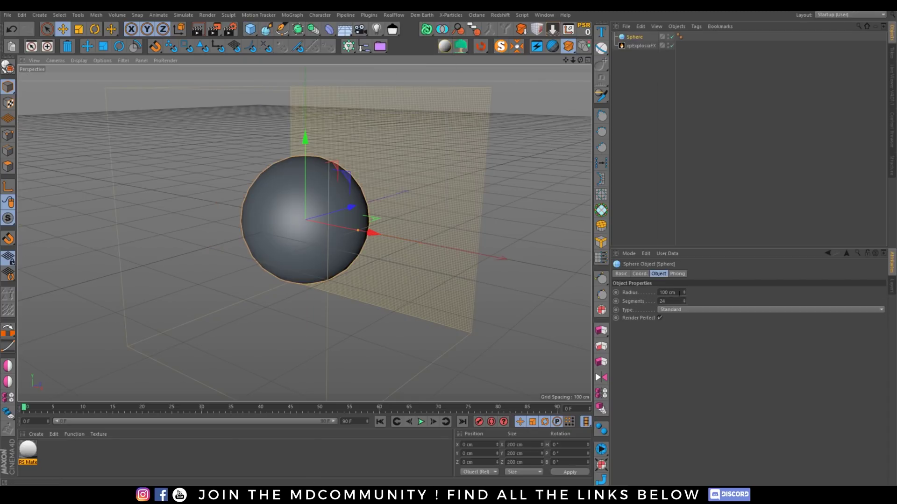
{"action": "double_click", "coordinate": [671, 292]}
{"action": "type", "text": "10"}
{"action": "key", "text": "Return"}
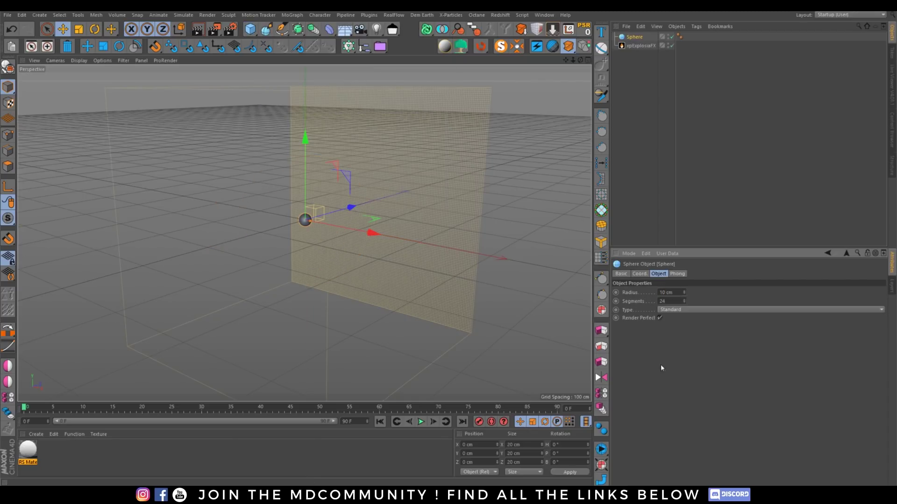
Add a Vibrate tag enabling position, scale and rotation with 200 cm position amplitude
{"action": "right_click", "coordinate": [636, 37]}
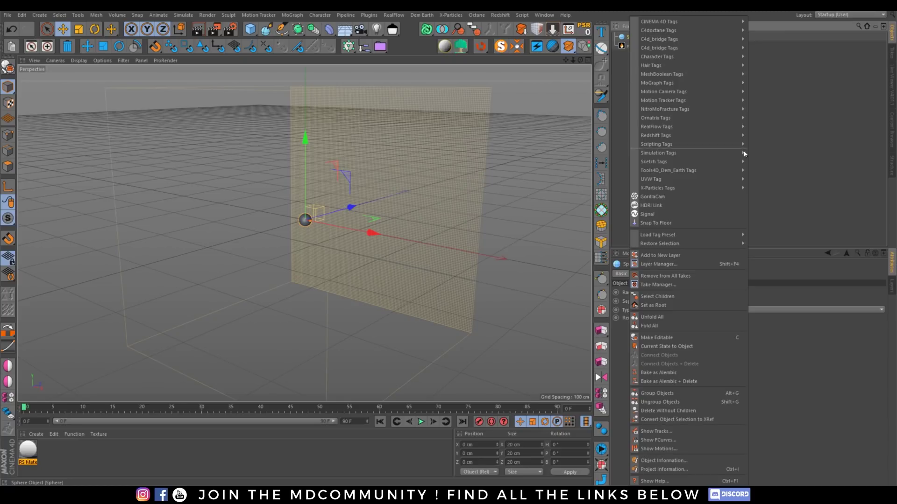
{"action": "mouse_move", "coordinate": [692, 22]}
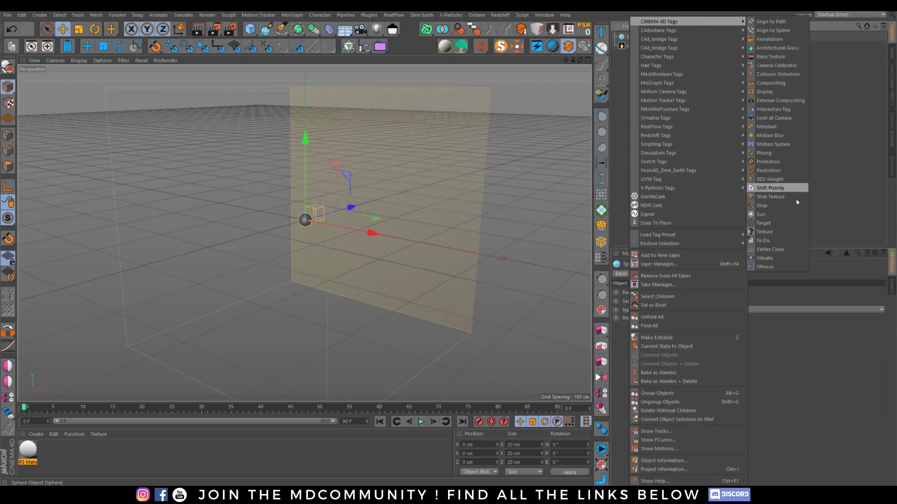
{"action": "left_click", "coordinate": [775, 258]}
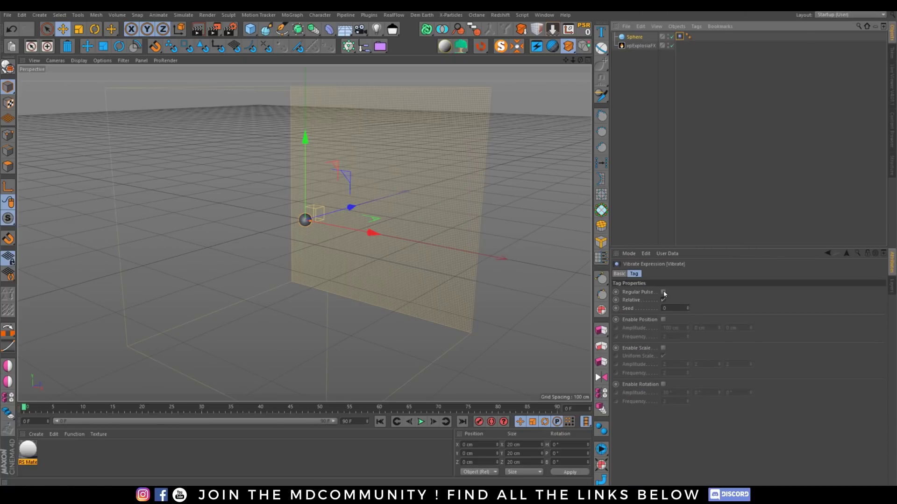
{"action": "left_click", "coordinate": [663, 320]}
{"action": "left_click", "coordinate": [663, 348]}
{"action": "left_click", "coordinate": [663, 384]}
{"action": "double_click", "coordinate": [677, 326]}
{"action": "type", "text": "200"}
{"action": "key", "text": "Tab"}
{"action": "type", "text": "200"}
{"action": "key", "text": "Tab"}
Add an xpExplosiaFX Source tag to the Sphere and play the simulation to frame 41
{"action": "type", "text": "20"}
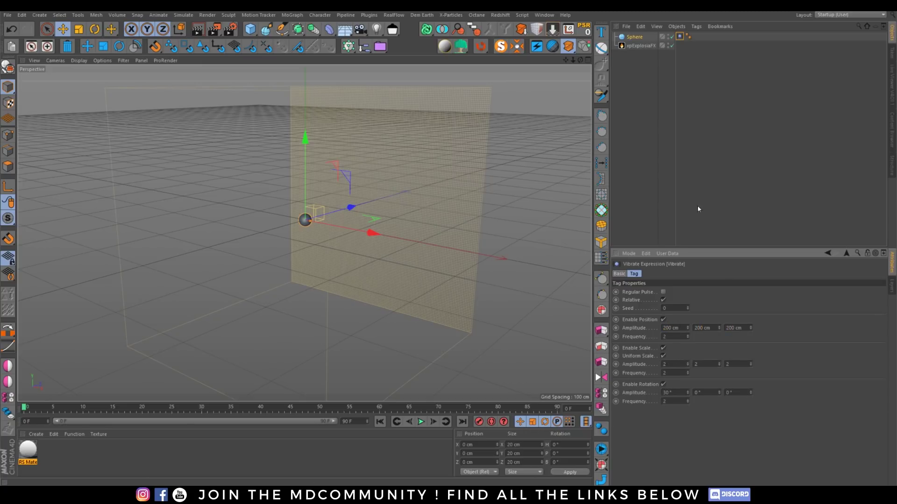
{"action": "right_click", "coordinate": [635, 40]}
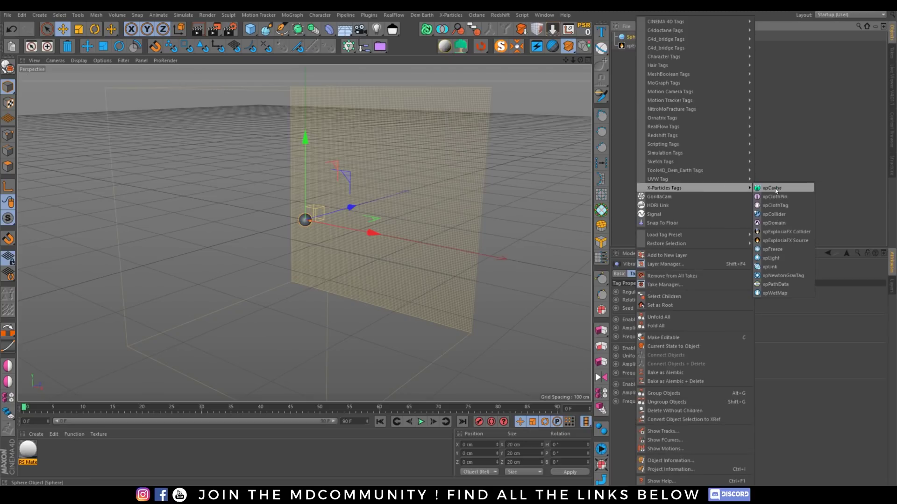
{"action": "left_click", "coordinate": [785, 240]}
{"action": "left_click", "coordinate": [421, 422]}
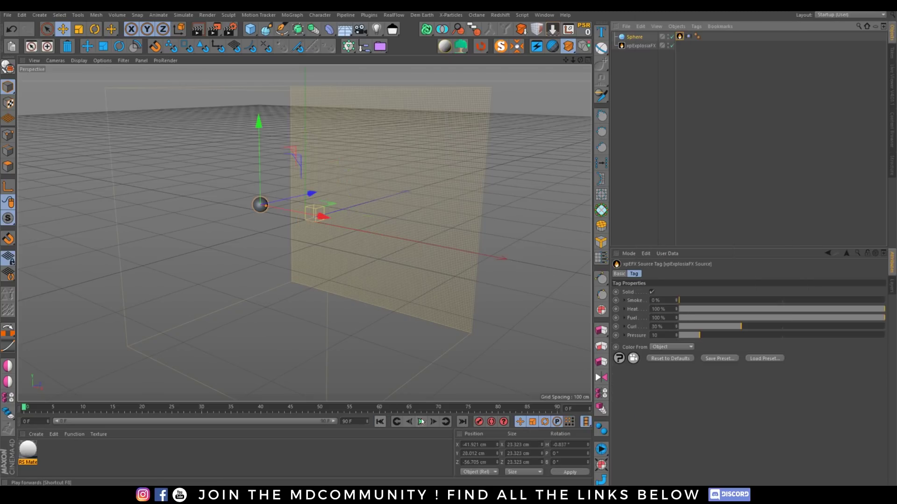
{"action": "left_click", "coordinate": [420, 422]}
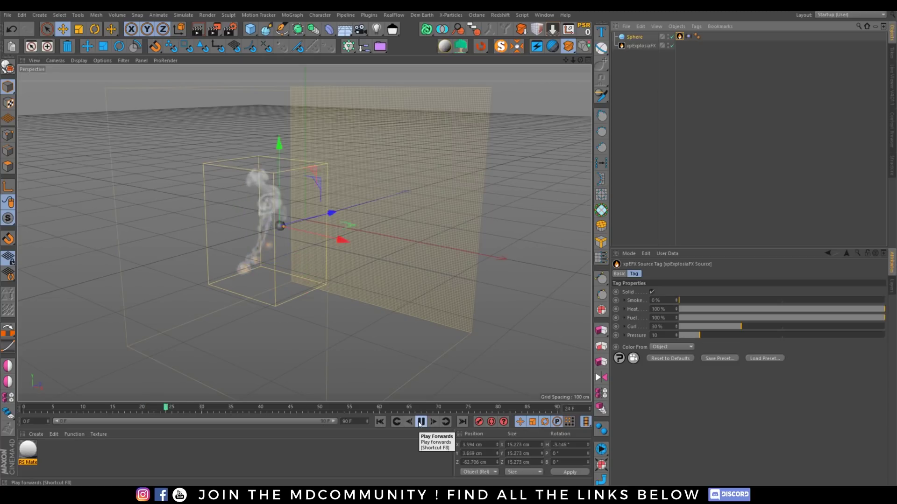
{"action": "left_click", "coordinate": [420, 422]}
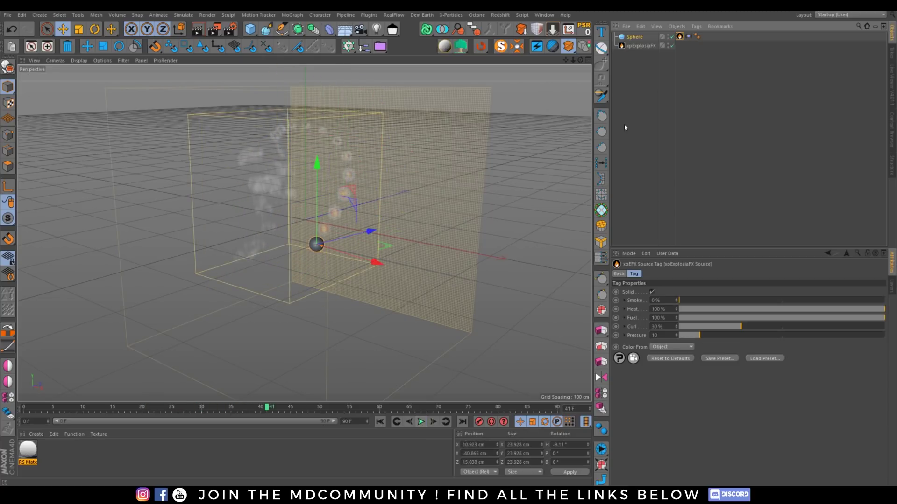
Set the Sphere's radius to 25 cm and replay the simulation from frame 0
{"action": "left_click", "coordinate": [634, 37]}
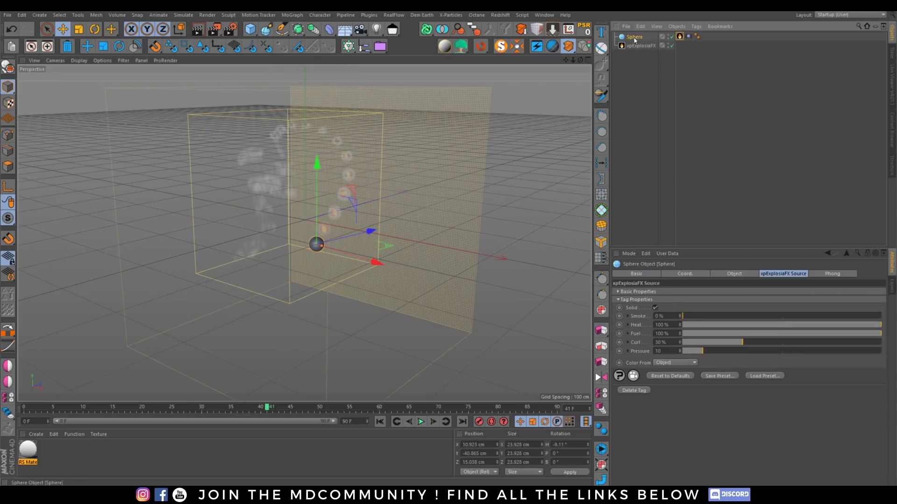
{"action": "left_click", "coordinate": [729, 273]}
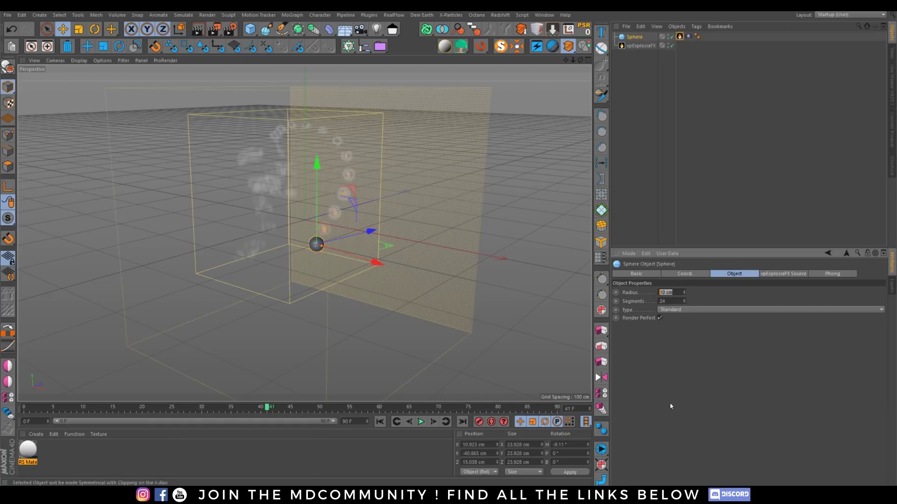
{"action": "type", "text": "25"}
{"action": "key", "text": "Return"}
{"action": "left_click", "coordinate": [381, 422]}
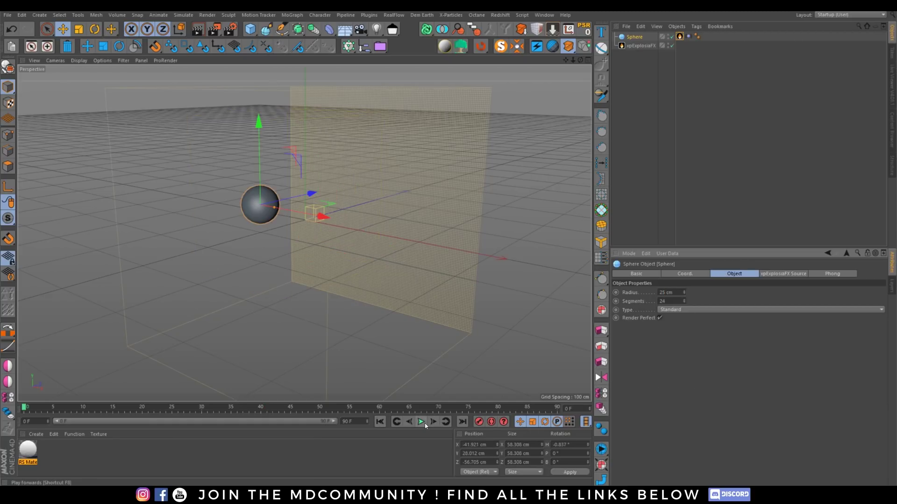
{"action": "left_click", "coordinate": [421, 422]}
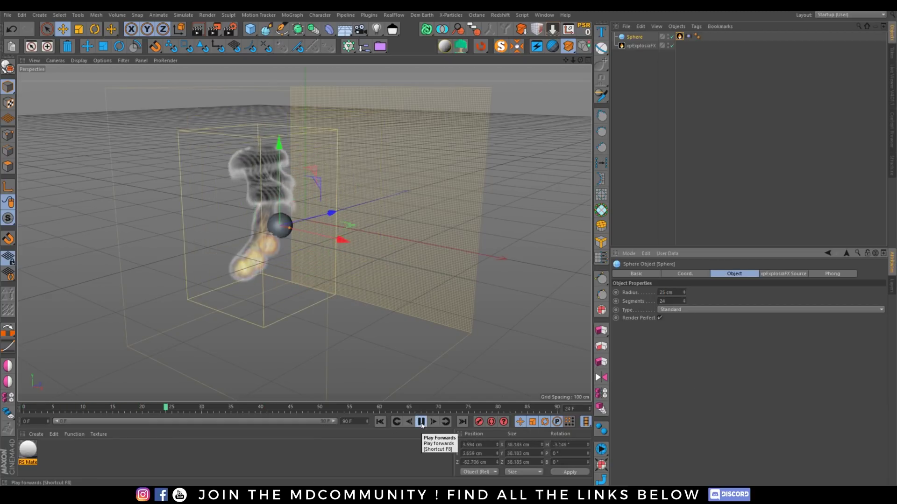
{"action": "left_click", "coordinate": [421, 422]}
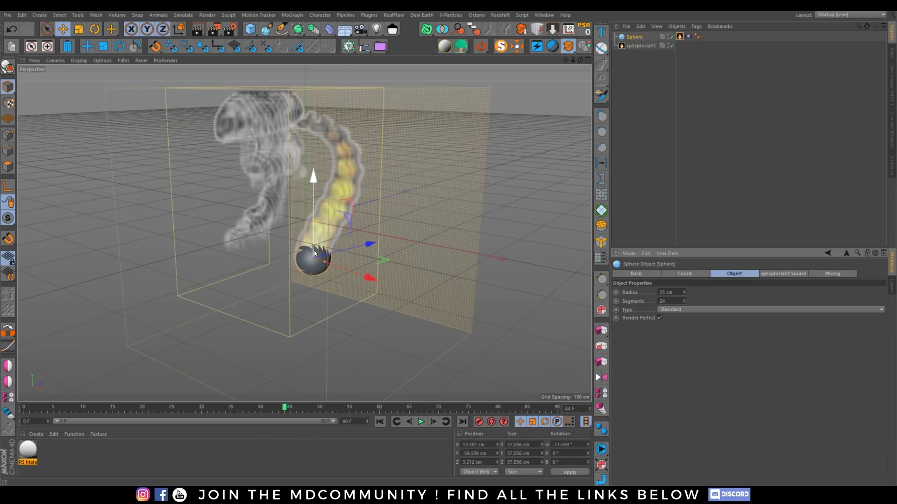
Set X-Particles Subframe Steps to 12 in project settings and replay to frame 26
{"action": "key", "text": "ctrl+d"}
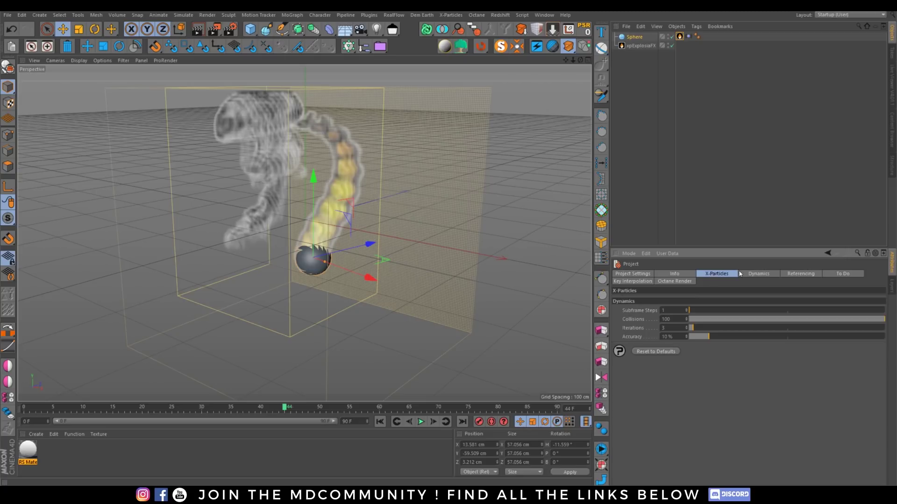
{"action": "type", "text": "12"}
{"action": "key", "text": "Return"}
{"action": "left_click", "coordinate": [379, 422]}
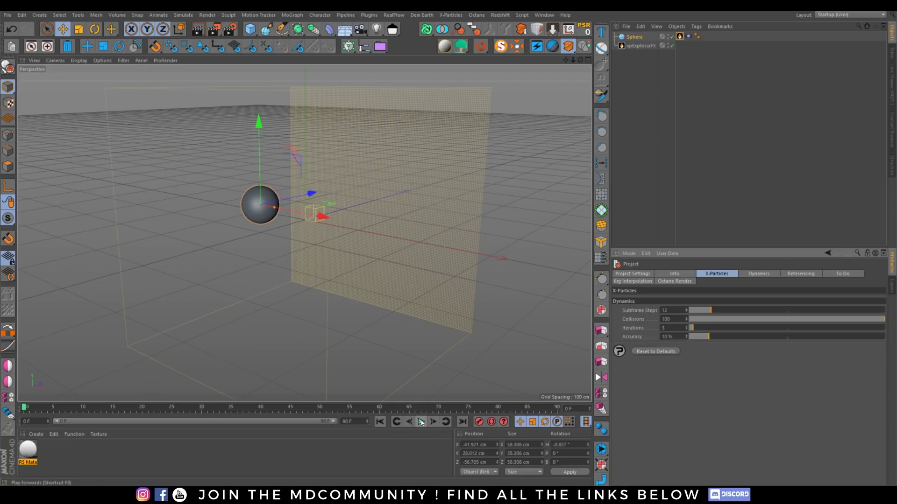
{"action": "left_click", "coordinate": [420, 422]}
{"action": "left_click", "coordinate": [421, 422]}
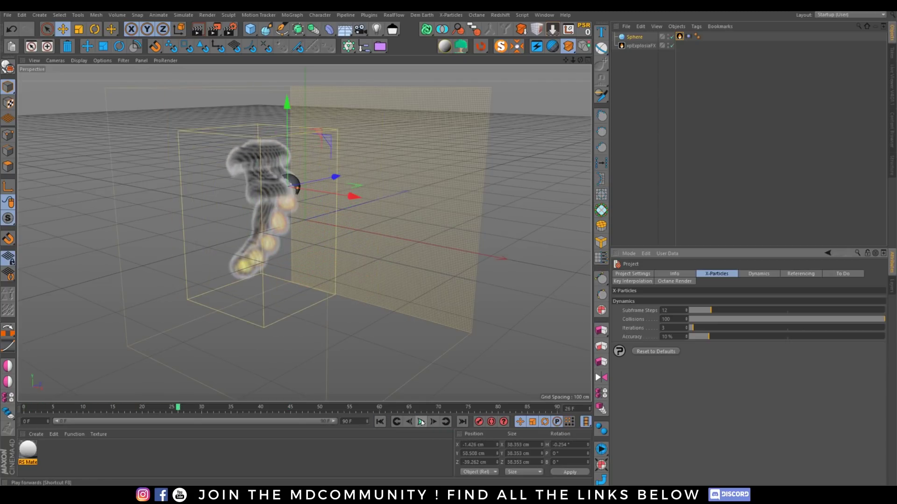
Raise the xpExplosiaFX container to Y 118.523 cm, narrow its X size, and replay to frame 53
{"action": "left_click", "coordinate": [444, 84]}
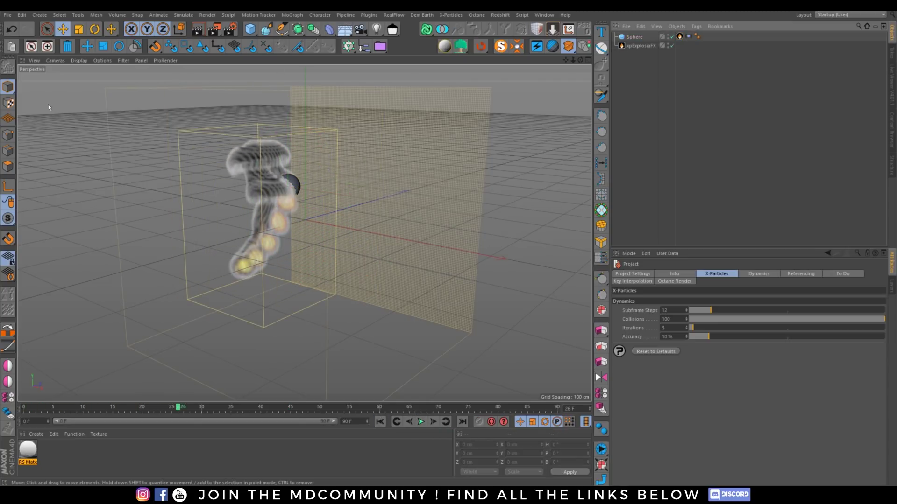
{"action": "scroll", "coordinate": [290, 170], "scroll_direction": "down", "scroll_amount": 3}
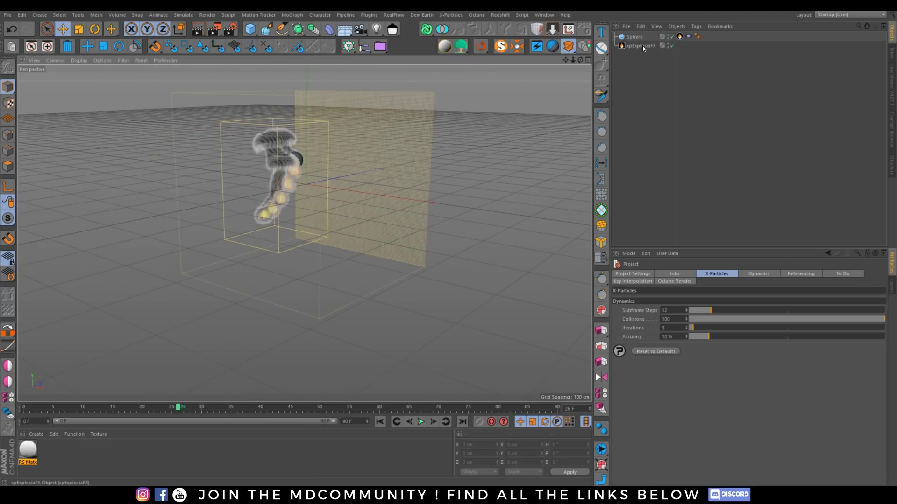
{"action": "left_click", "coordinate": [292, 130]}
{"action": "left_click_drag", "start_coordinate": [306, 154], "coordinate": [327, 156]}
{"action": "left_click_drag", "start_coordinate": [382, 138], "coordinate": [360, 139]}
{"action": "scroll", "coordinate": [322, 177], "scroll_direction": "up", "scroll_amount": 2}
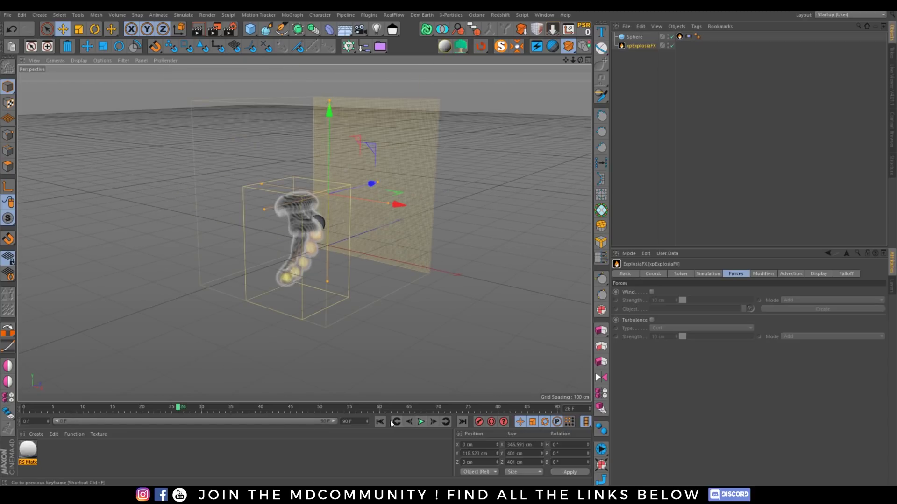
{"action": "left_click", "coordinate": [379, 422]}
{"action": "left_click", "coordinate": [421, 422]}
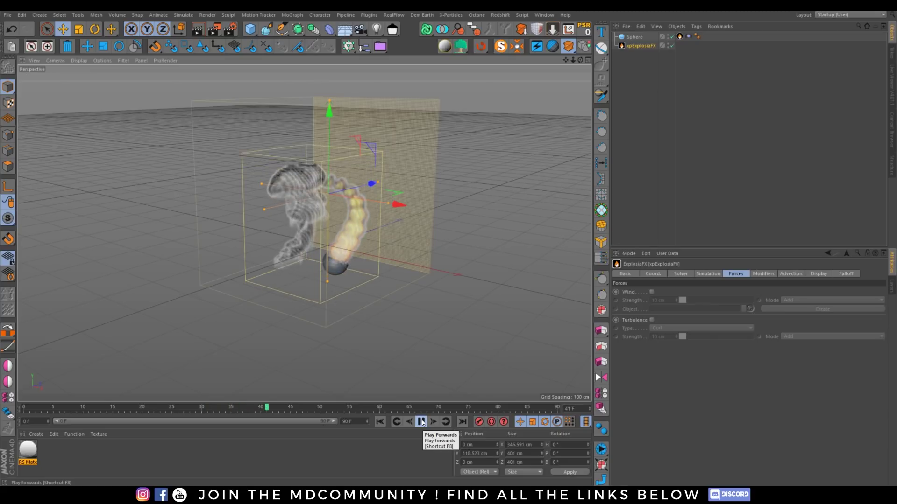
{"action": "left_click", "coordinate": [422, 421]}
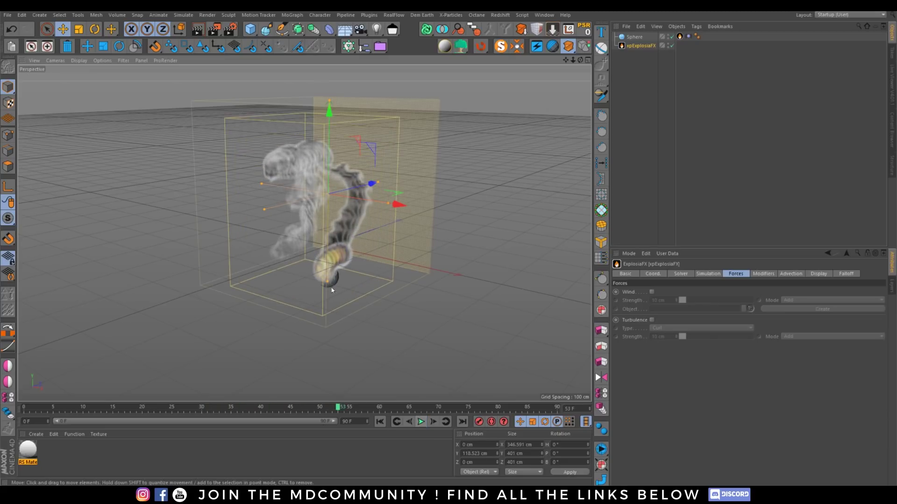
{"action": "left_click_drag", "start_coordinate": [294, 254], "coordinate": [440, 202], "text": "alt"}
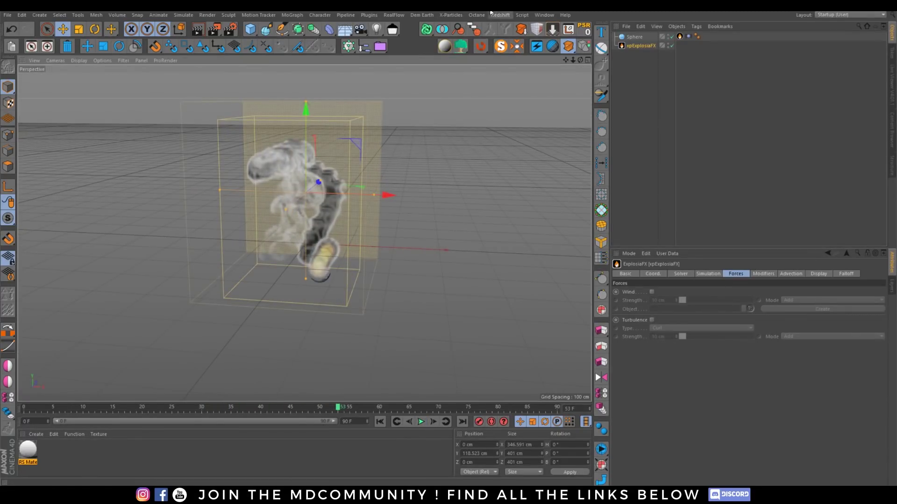
Delete the Sphere object, leaving xpExplosiaFX as the only object in the scene
{"action": "left_click", "coordinate": [452, 15]}
{"action": "mouse_move", "coordinate": [485, 90]}
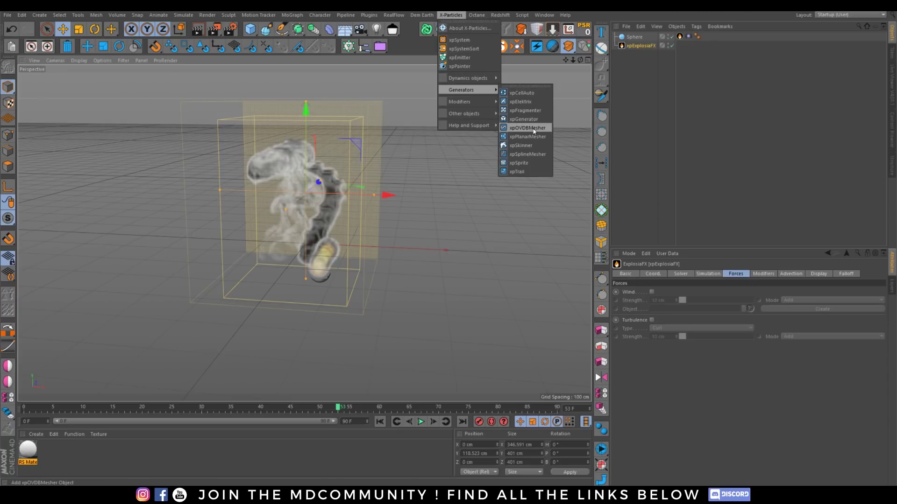
{"action": "left_click", "coordinate": [659, 115]}
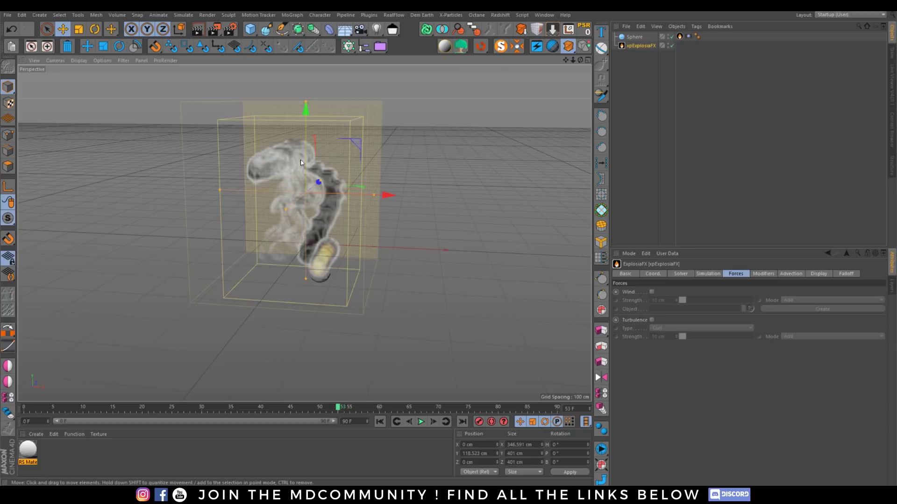
{"action": "left_click_drag", "start_coordinate": [323, 182], "coordinate": [421, 209], "text": "alt"}
{"action": "scroll", "coordinate": [334, 168], "scroll_direction": "up", "scroll_amount": 4}
{"action": "left_click", "coordinate": [640, 37]}
{"action": "key", "text": "Delete"}
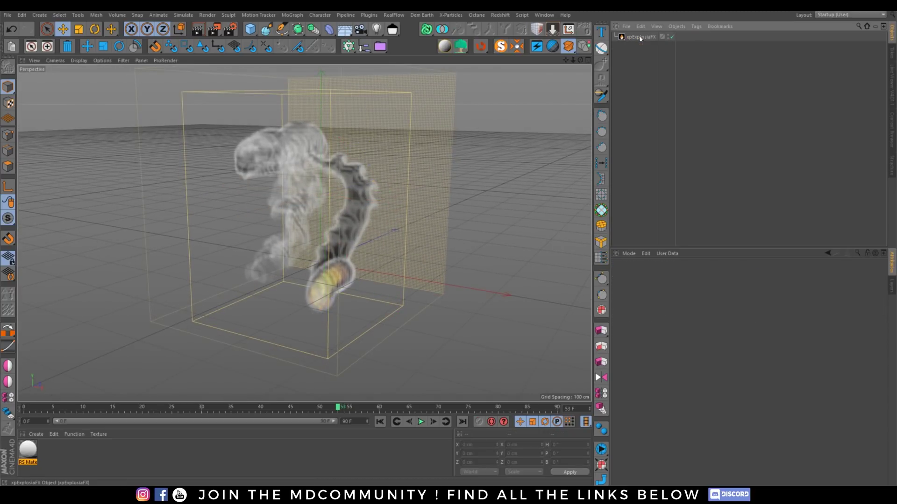
Add a Landscape primitive and scale it down to 240 × 40 × 240 cm
{"action": "left_click", "coordinate": [245, 30]}
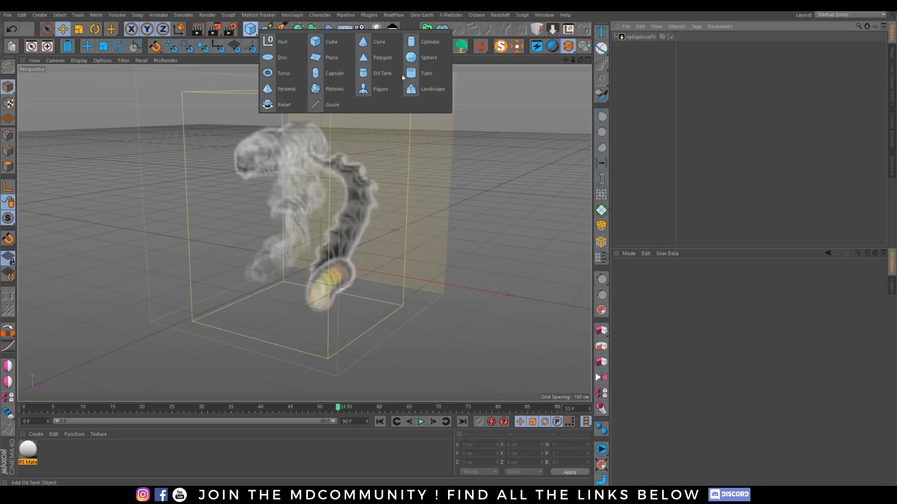
{"action": "left_click", "coordinate": [427, 85]}
{"action": "key", "text": "t"}
{"action": "left_click_drag", "start_coordinate": [365, 206], "coordinate": [268, 196]}
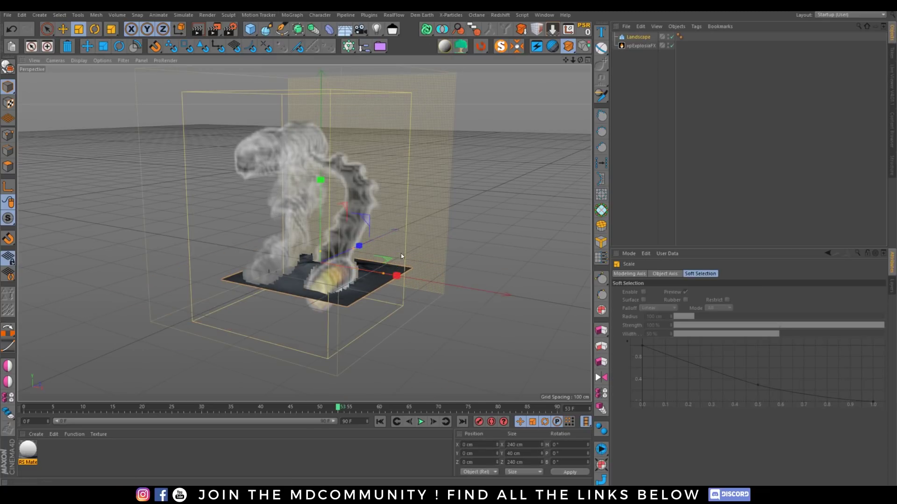
Add an xpExplosiaFX Source tag to the Landscape
{"action": "right_click", "coordinate": [636, 37]}
{"action": "mouse_move", "coordinate": [695, 39]}
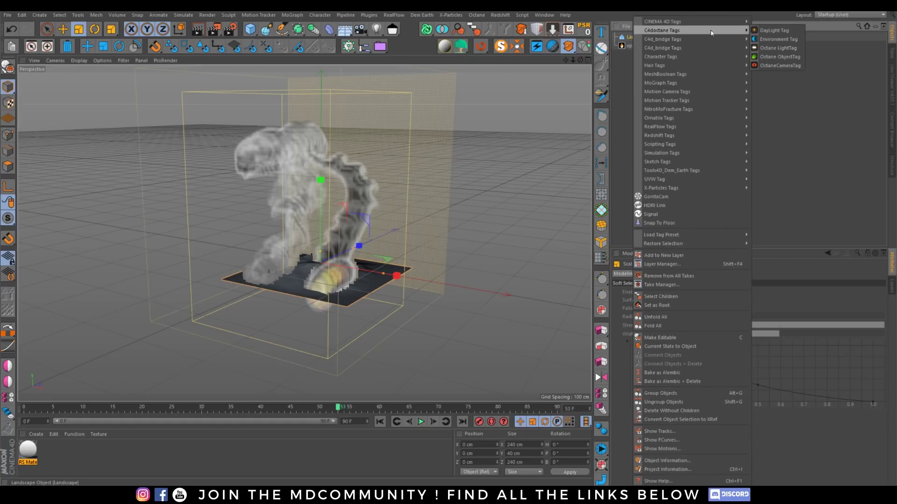
{"action": "mouse_move", "coordinate": [731, 192]}
{"action": "left_click", "coordinate": [782, 240]}
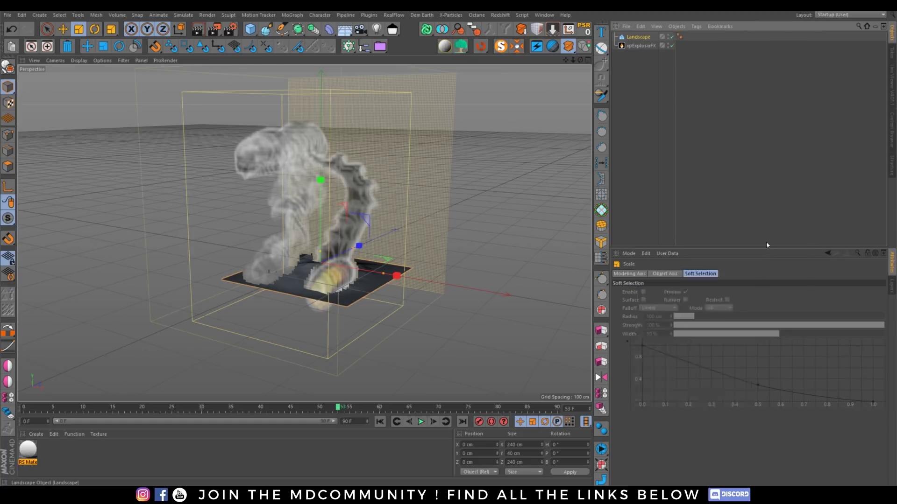
Play the Landscape-driven explosion from frame 0 into a mushroom cloud, stopping at frame 49
{"action": "left_click", "coordinate": [379, 422]}
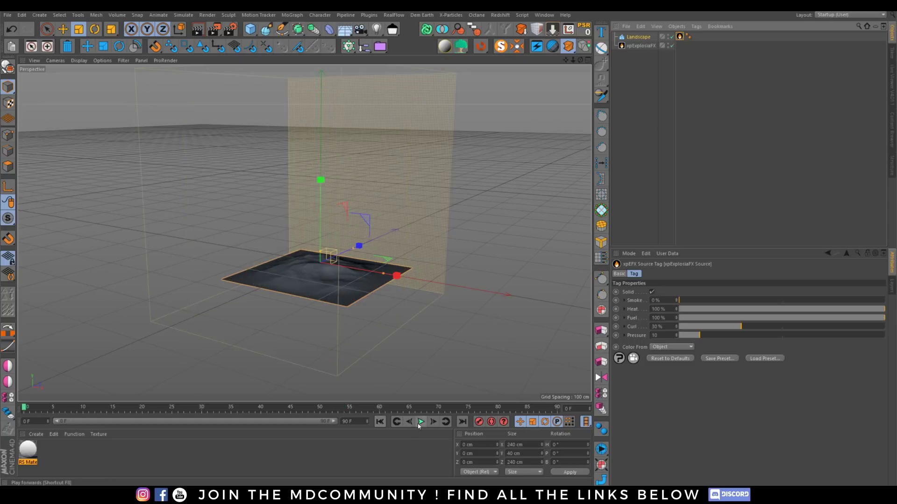
{"action": "left_click", "coordinate": [421, 422]}
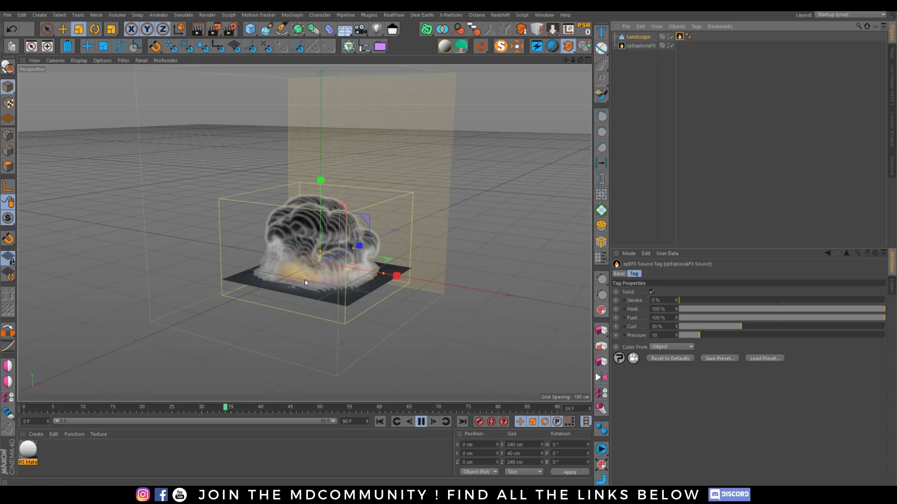
{"action": "left_click_drag", "start_coordinate": [332, 280], "coordinate": [385, 338], "text": "alt"}
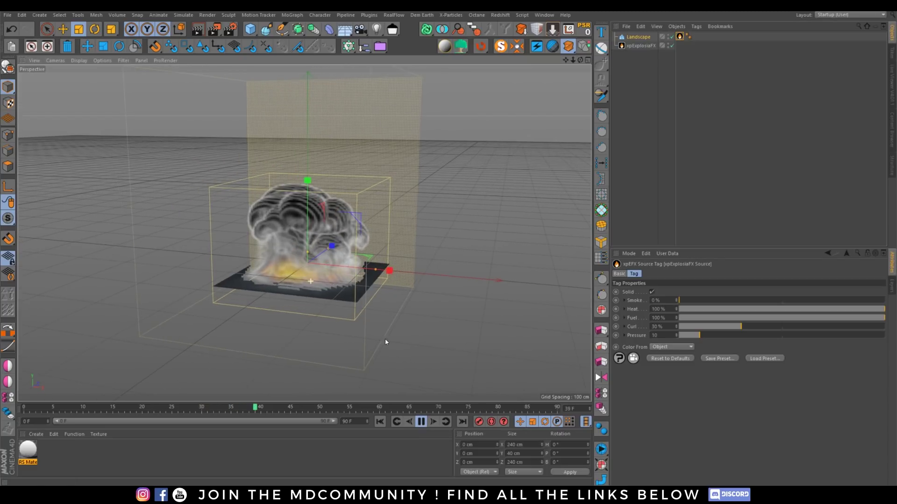
{"action": "left_click", "coordinate": [421, 424]}
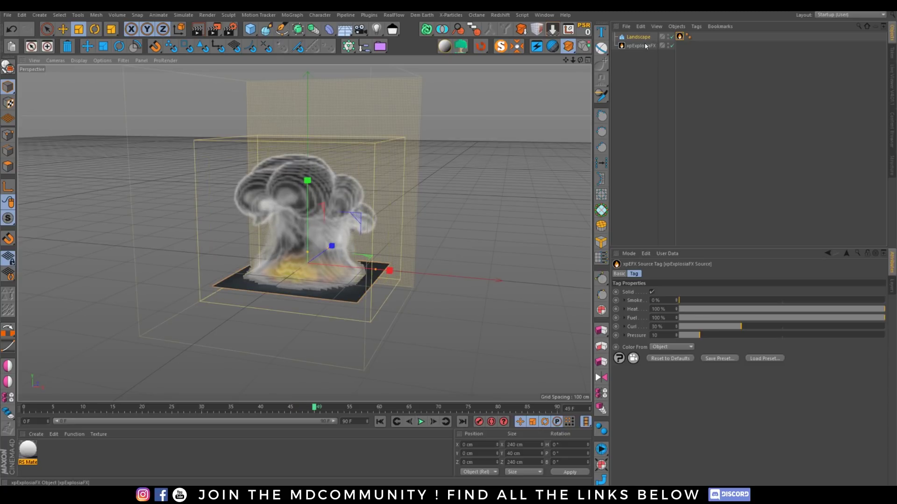
Review the xpExplosiaFX buoyancy and dissipation simulation settings
{"action": "left_click", "coordinate": [319, 207]}
{"action": "left_click", "coordinate": [706, 274]}
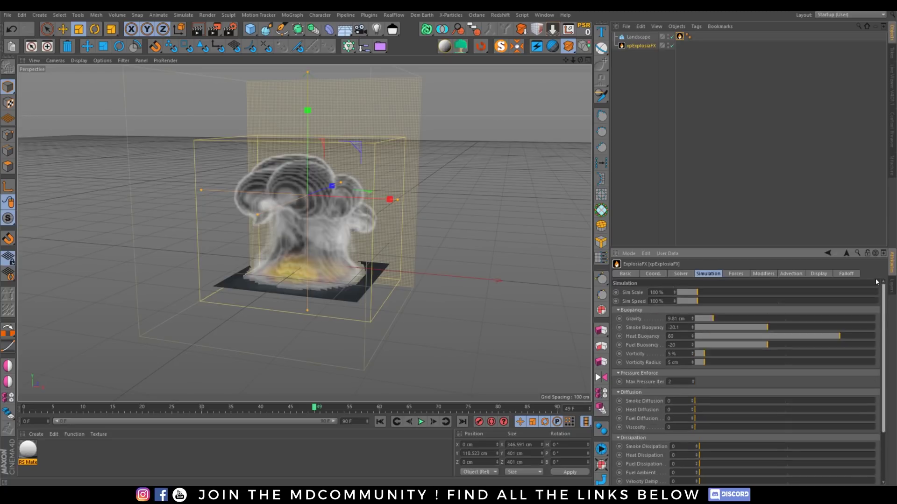
{"action": "right_click_drag", "start_coordinate": [309, 271], "coordinate": [364, 273], "text": "alt"}
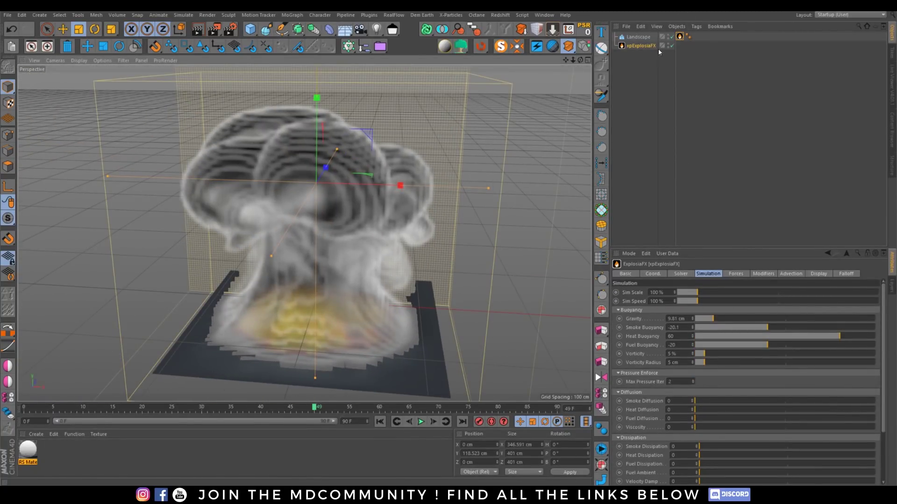
Delete the Landscape object, undoing and then redoing the deletion
{"action": "left_click", "coordinate": [638, 36]}
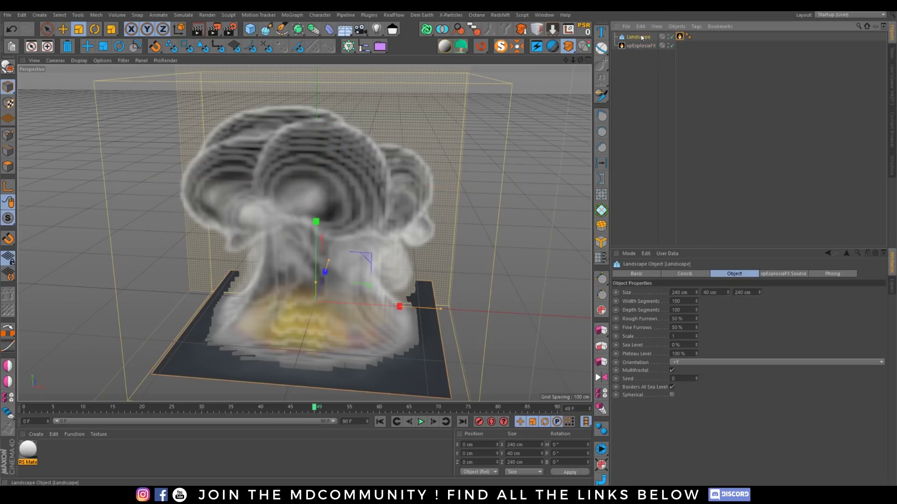
{"action": "key", "text": "Delete"}
{"action": "key", "text": "ctrl+z"}
{"action": "key", "text": "Delete"}
Add an xpEmitter object to the scene and rewind the timeline to frame 0
{"action": "left_click", "coordinate": [451, 15]}
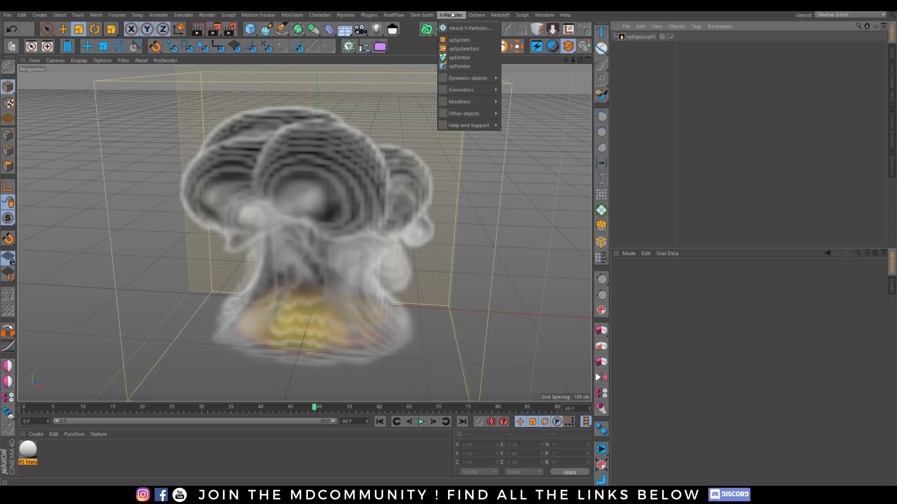
{"action": "left_click", "coordinate": [467, 57]}
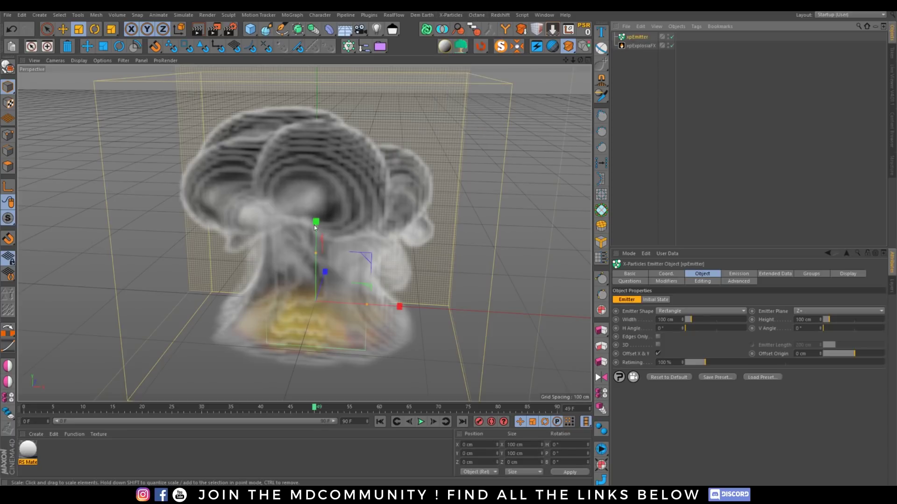
{"action": "left_click", "coordinate": [379, 422]}
{"action": "left_click_drag", "start_coordinate": [307, 308], "coordinate": [495, 301], "text": "alt"}
Set the emitter's Emission Mode to Shot with a Shot Count of 1000
{"action": "left_click", "coordinate": [738, 273]}
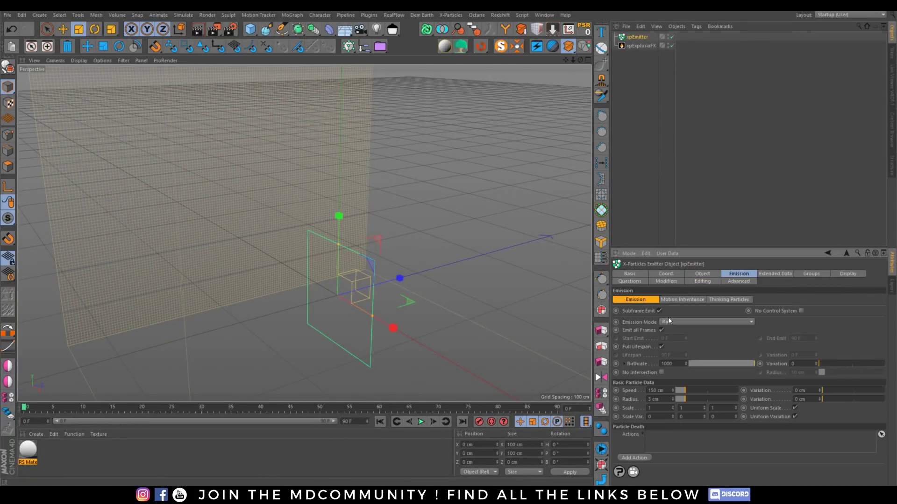
{"action": "left_click", "coordinate": [674, 322]}
{"action": "left_click", "coordinate": [700, 344]}
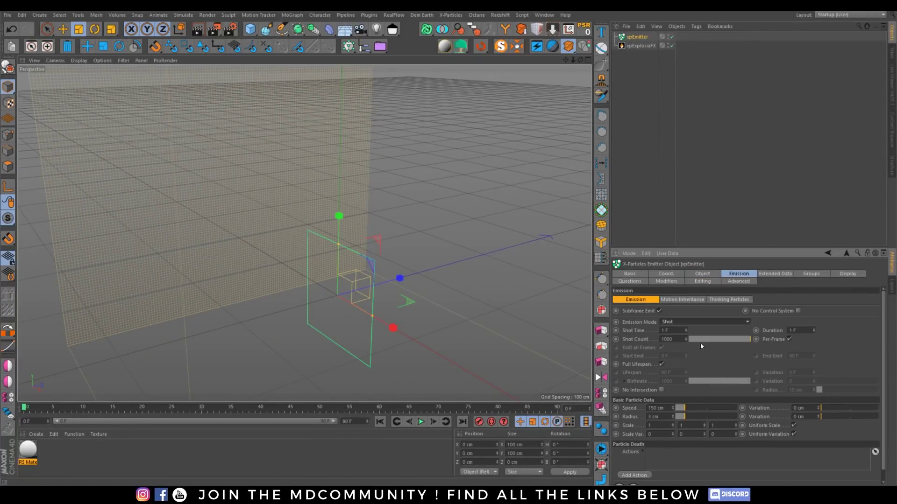
{"action": "left_click", "coordinate": [675, 338]}
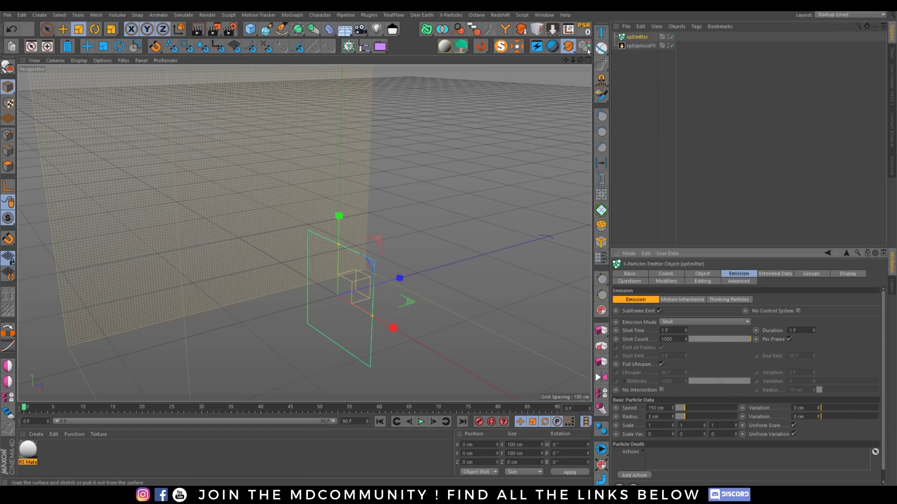
Change the emitter shape to a Sphere with a 50 cm radius
{"action": "left_click", "coordinate": [701, 273]}
{"action": "left_click", "coordinate": [679, 312]}
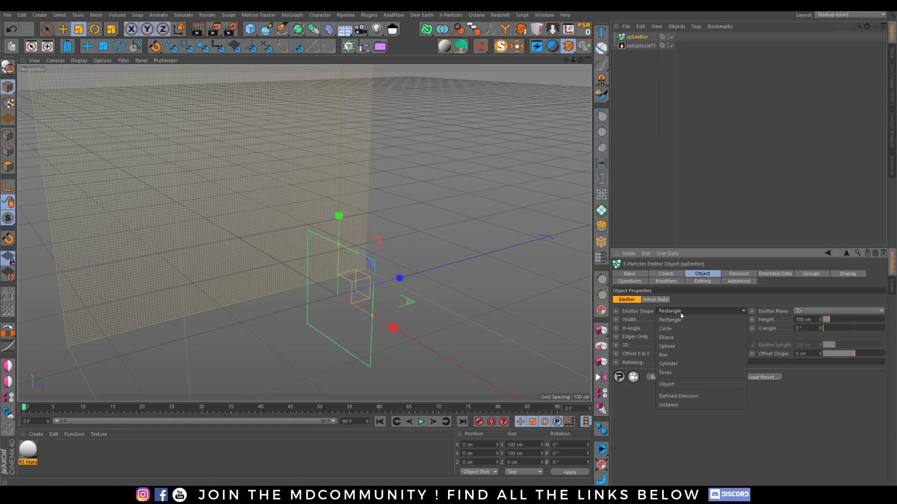
{"action": "left_click", "coordinate": [678, 346]}
{"action": "scroll", "coordinate": [341, 270], "scroll_direction": "down", "scroll_amount": 5}
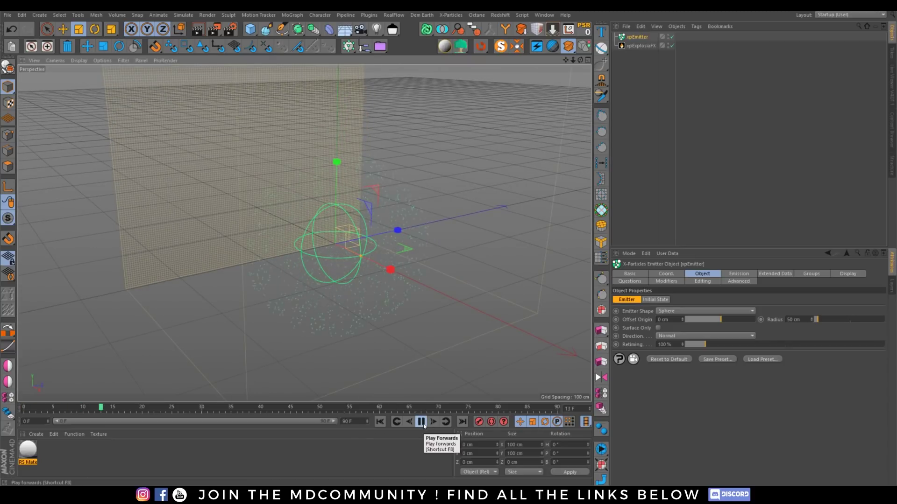
Add an xpExplosiaFX Source tag to the xpEmitter, stopping playback at frame 11
{"action": "right_click", "coordinate": [640, 39]}
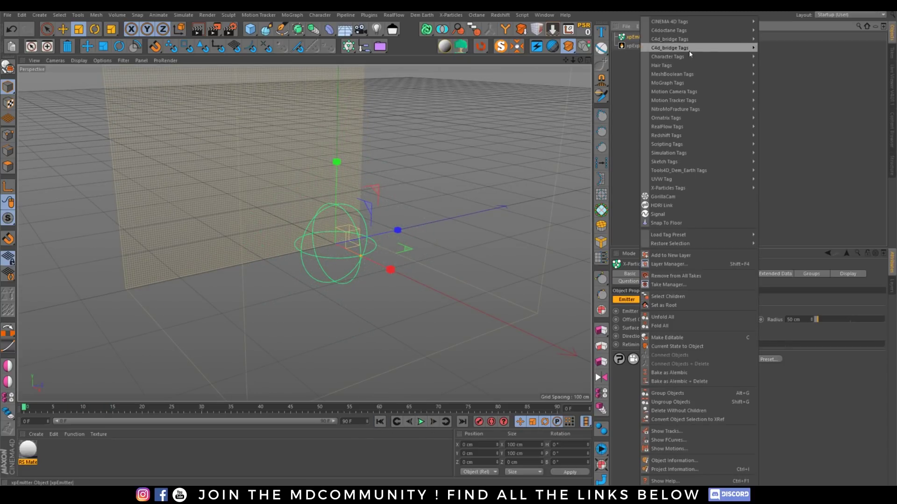
{"action": "mouse_move", "coordinate": [728, 188]}
{"action": "left_click", "coordinate": [793, 239]}
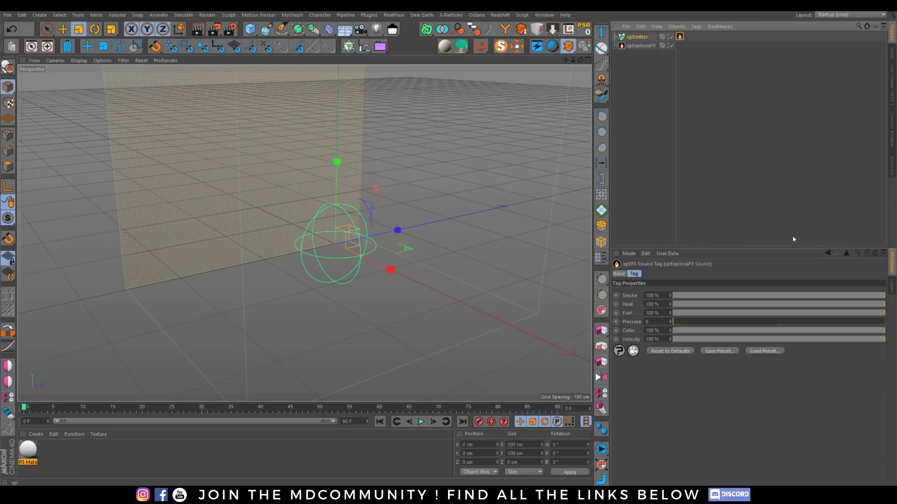
{"action": "left_click", "coordinate": [422, 423]}
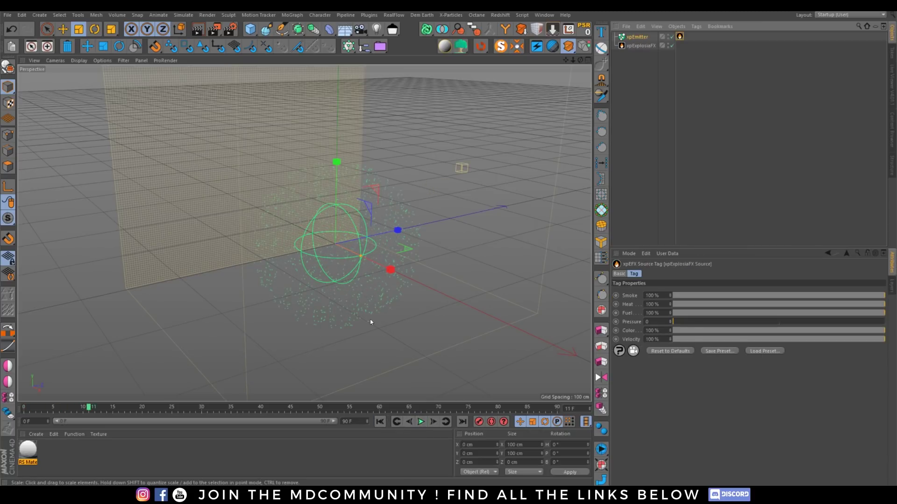
Set the emitter's Physical Data to Smoke 25 and Fuel 10, then replay the smoke cloud
{"action": "left_click", "coordinate": [635, 38]}
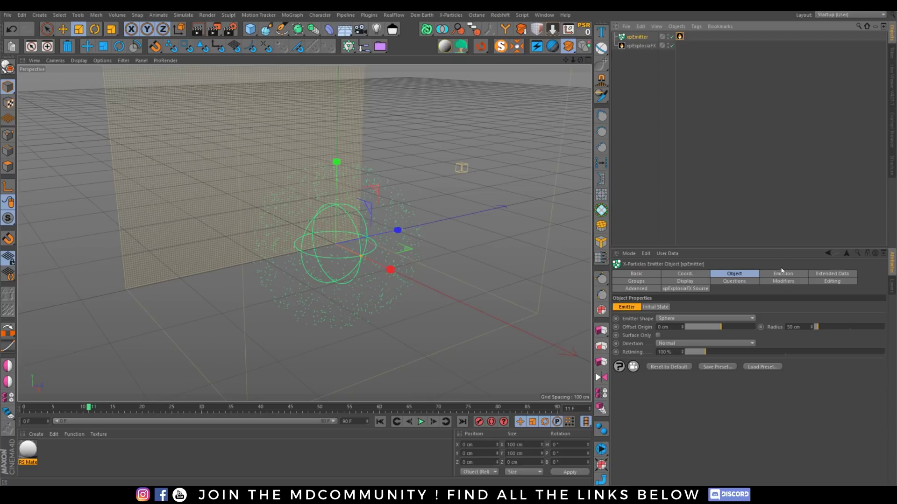
{"action": "left_click", "coordinate": [813, 275]}
{"action": "left_click", "coordinate": [662, 307]}
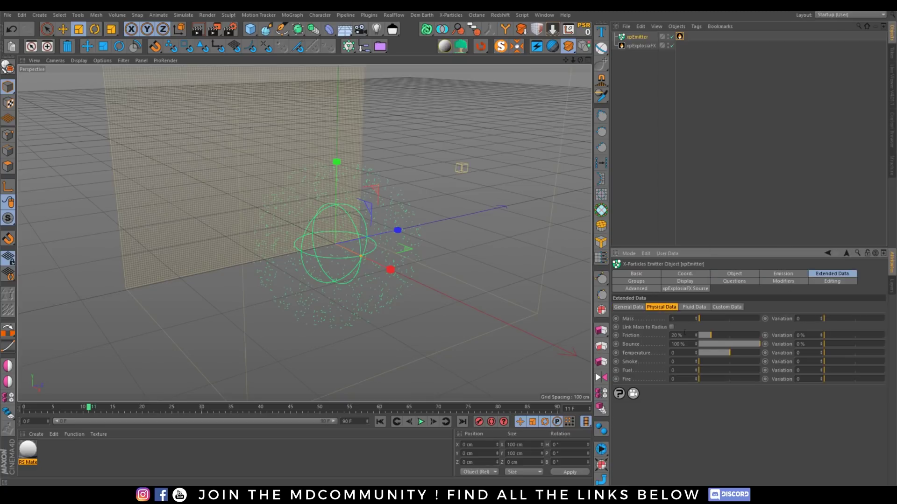
{"action": "type", "text": "1"}
{"action": "key", "text": "Tab"}
{"action": "type", "text": "10"}
{"action": "left_click", "coordinate": [380, 422]}
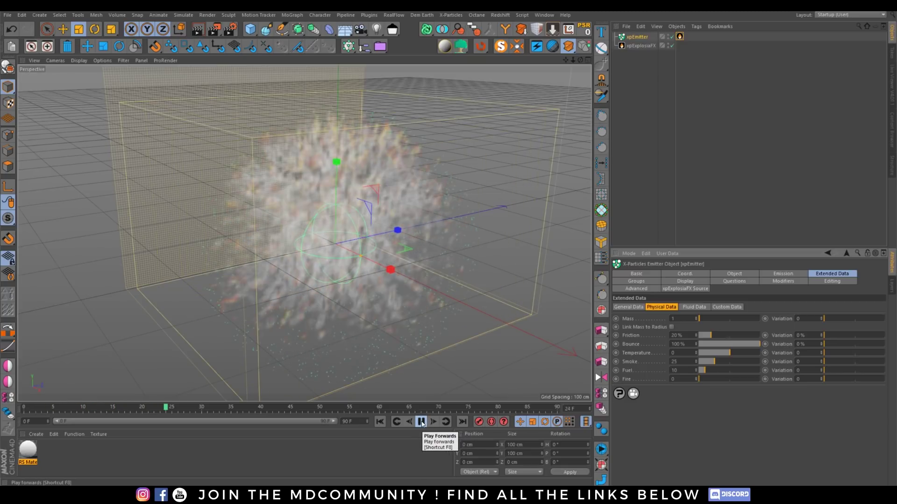
{"action": "left_click", "coordinate": [421, 422]}
{"action": "left_click_drag", "start_coordinate": [290, 237], "coordinate": [323, 248], "text": "alt"}
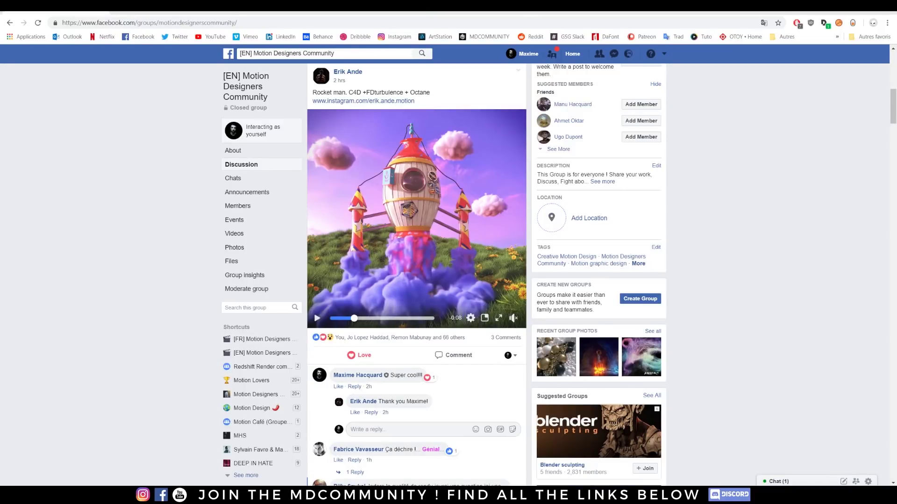
Play the rocket launch video and scroll through the motion designers group feed
{"action": "left_click", "coordinate": [316, 318]}
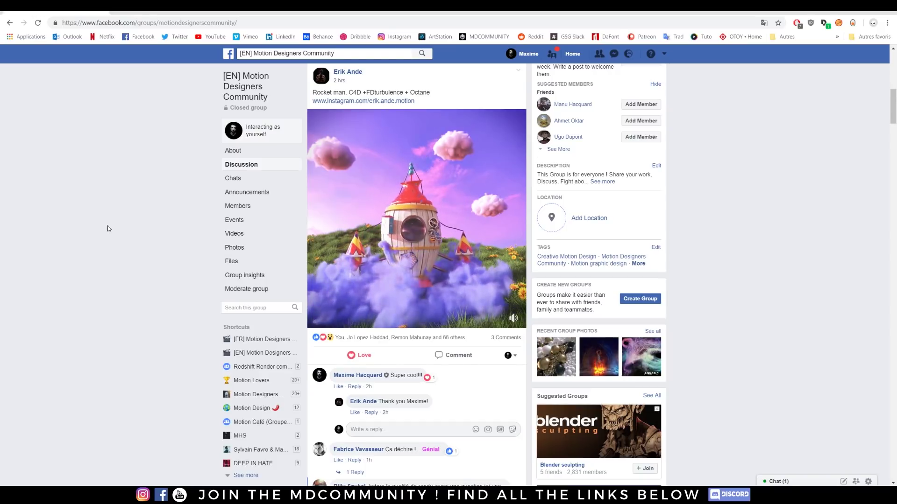
{"action": "scroll", "coordinate": [118, 202], "scroll_direction": "down", "scroll_amount": 1}
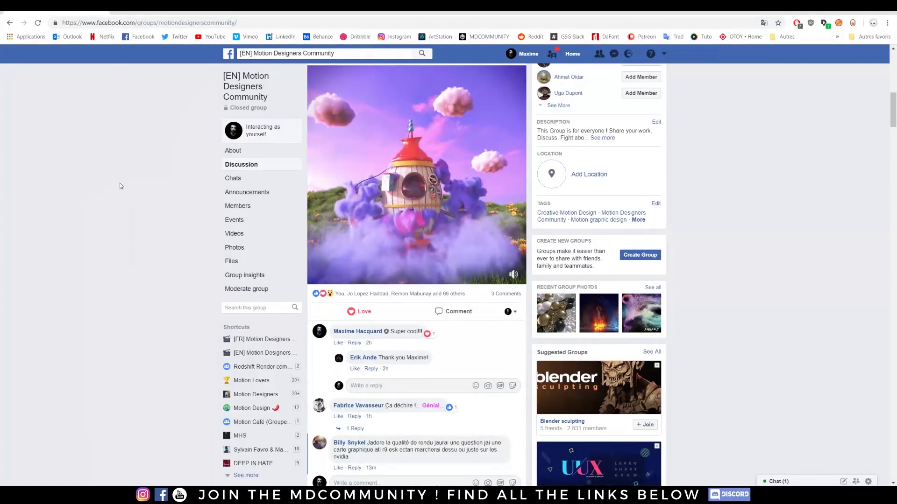
{"action": "scroll", "coordinate": [114, 187], "scroll_direction": "down", "scroll_amount": 6}
{"action": "scroll", "coordinate": [112, 188], "scroll_direction": "down", "scroll_amount": 5}
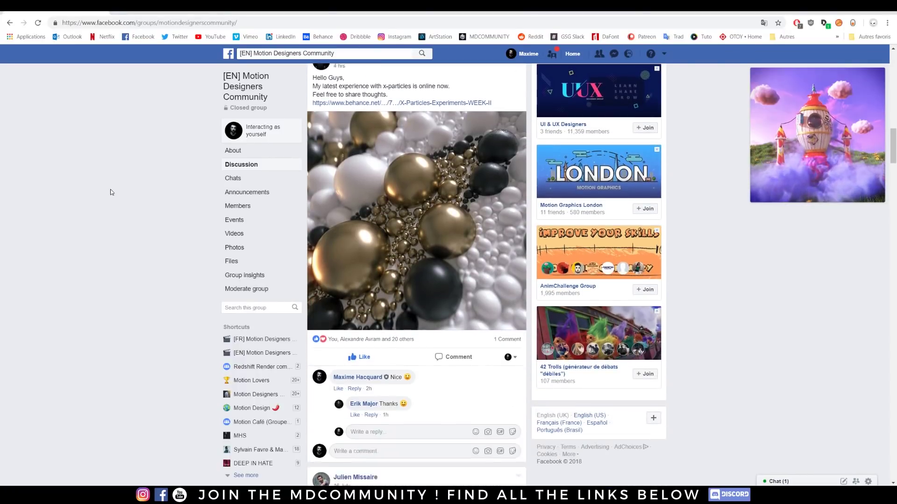
{"action": "scroll", "coordinate": [182, 193], "scroll_direction": "down", "scroll_amount": 18}
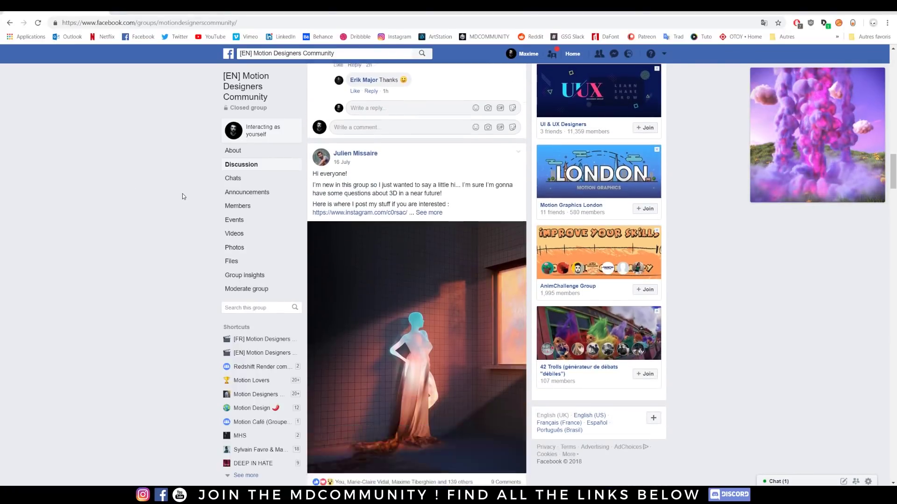
{"action": "scroll", "coordinate": [395, 220], "scroll_direction": "down", "scroll_amount": 13}
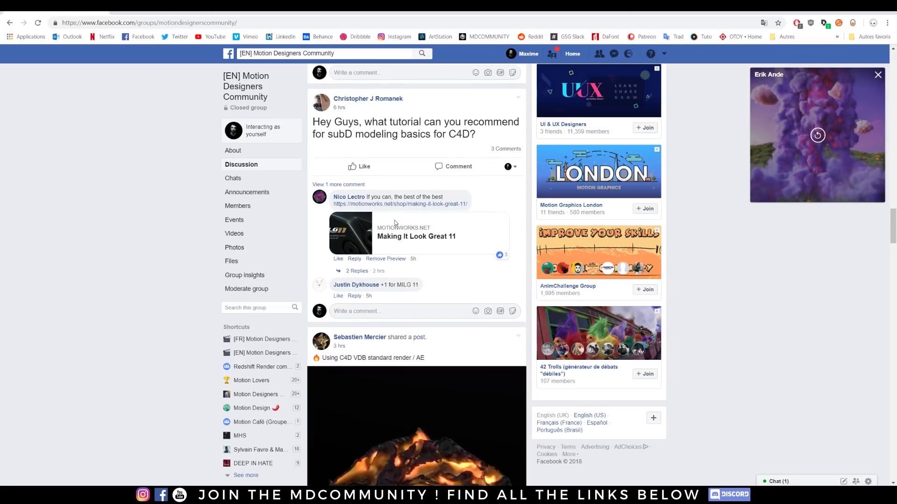
{"action": "scroll", "coordinate": [396, 222], "scroll_direction": "down", "scroll_amount": 5}
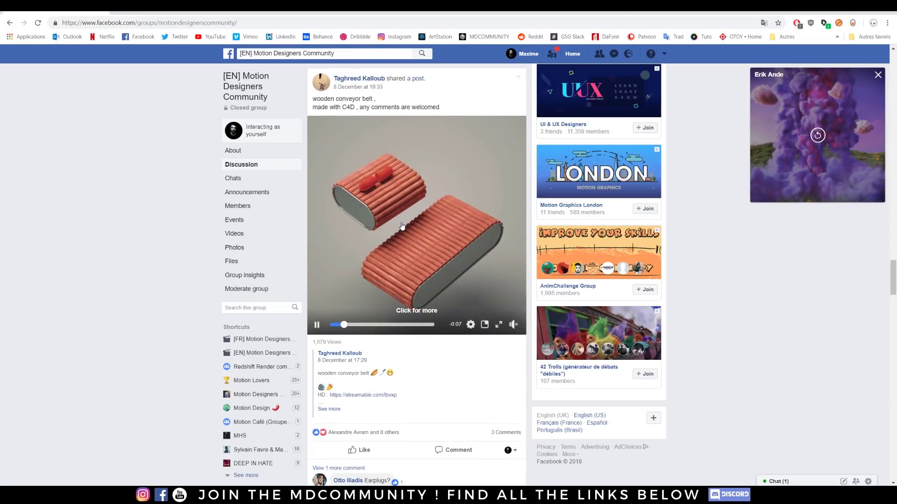
{"action": "scroll", "coordinate": [434, 234], "scroll_direction": "down", "scroll_amount": 3}
{"action": "scroll", "coordinate": [433, 234], "scroll_direction": "down", "scroll_amount": 20}
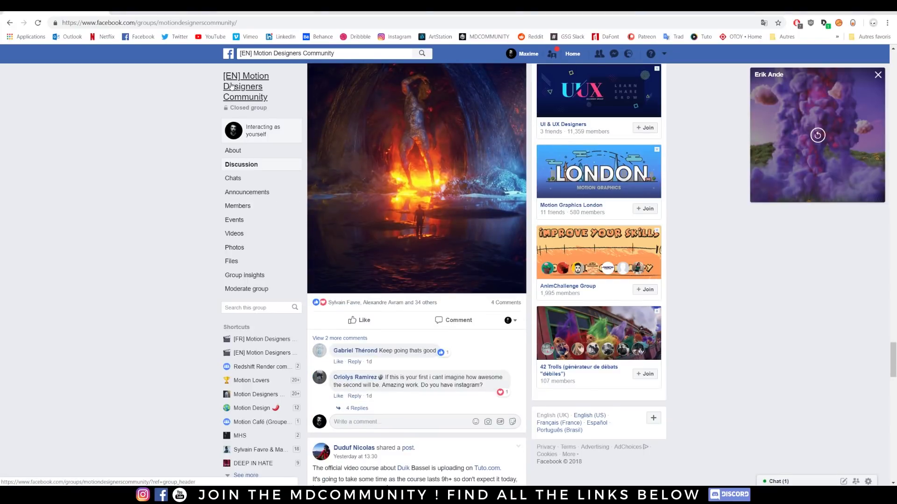
Switch to the mdcommunity.net website and scroll its page
{"action": "left_click", "coordinate": [355, 14]}
{"action": "scroll", "coordinate": [611, 276], "scroll_direction": "down", "scroll_amount": 10}
{"action": "scroll", "coordinate": [550, 300], "scroll_direction": "up", "scroll_amount": 6}
{"action": "scroll", "coordinate": [550, 300], "scroll_direction": "up", "scroll_amount": 4}
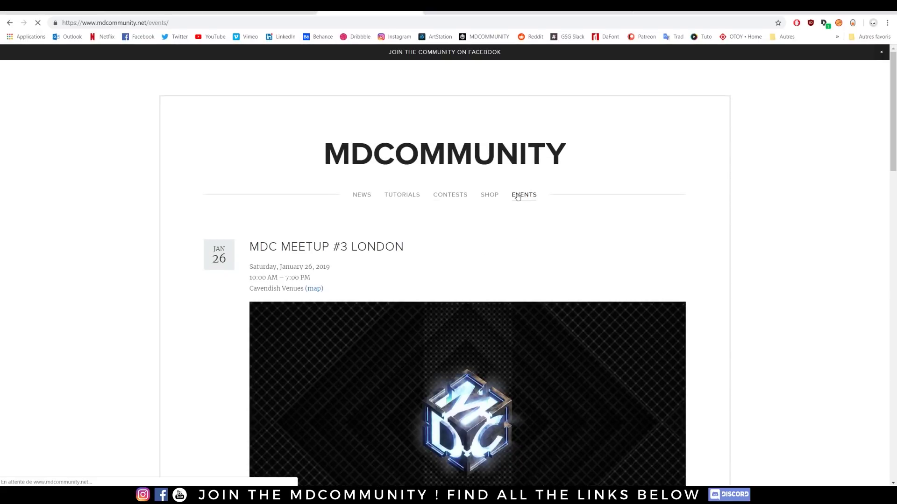
Scroll the MDCommunity Events page to the MDC Meetup #3 London poster
{"action": "scroll", "coordinate": [563, 230], "scroll_direction": "down", "scroll_amount": 6}
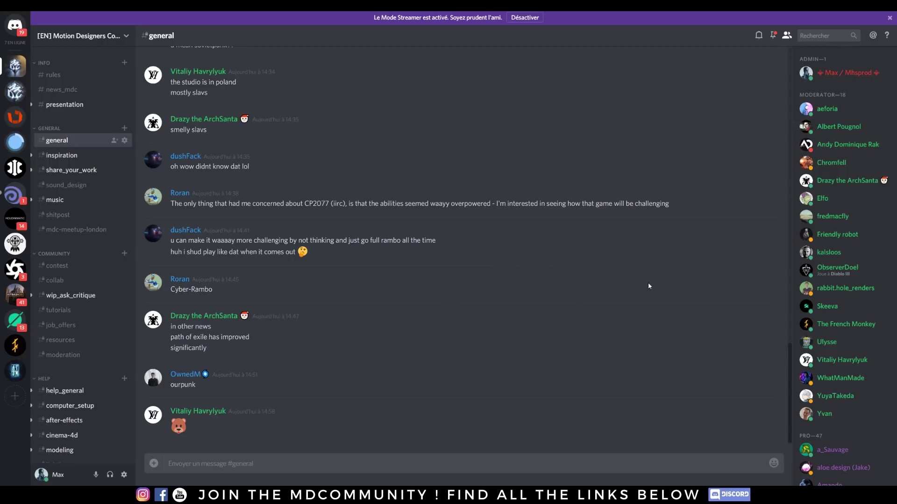
Browse the #share_your_work and #inspiration channels
{"action": "left_click", "coordinate": [58, 170]}
{"action": "left_click", "coordinate": [62, 156]}
{"action": "scroll", "coordinate": [326, 314], "scroll_direction": "down", "scroll_amount": 15}
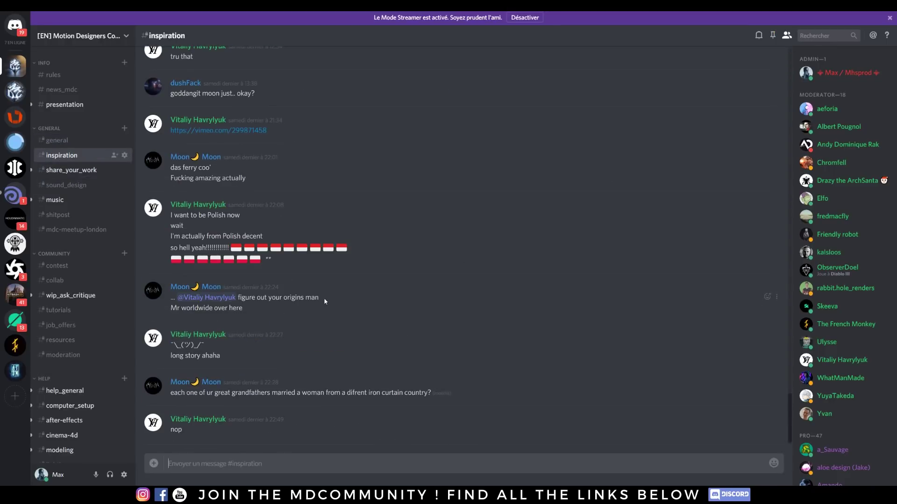
Open #wip_ask_critique and scroll through its messages
{"action": "left_click", "coordinate": [70, 295]}
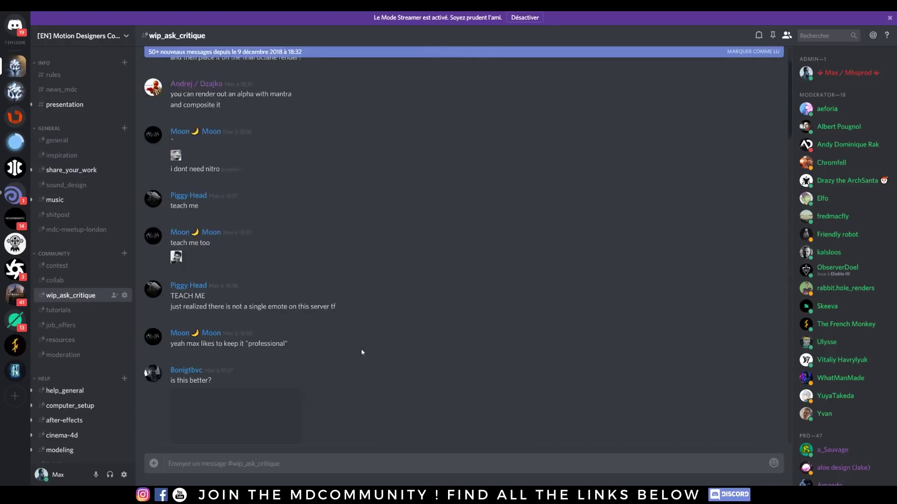
{"action": "scroll", "coordinate": [356, 336], "scroll_direction": "down", "scroll_amount": 15}
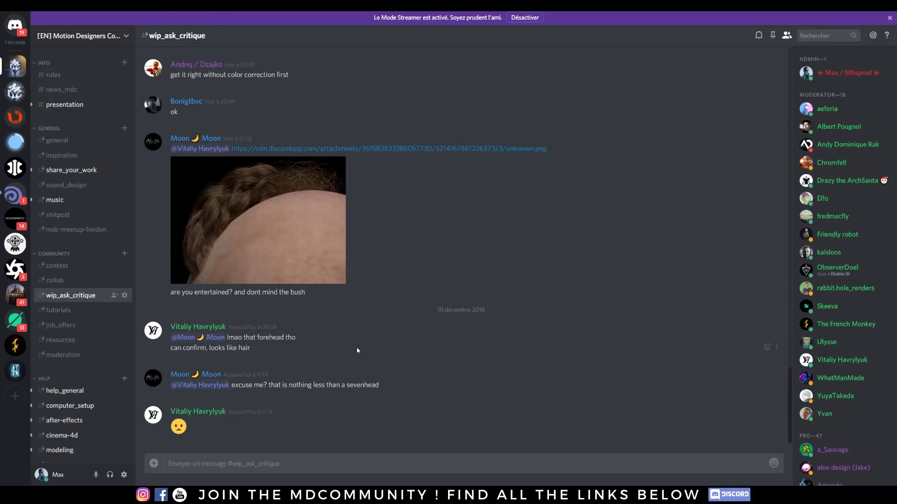
{"action": "scroll", "coordinate": [77, 355], "scroll_direction": "down", "scroll_amount": 3}
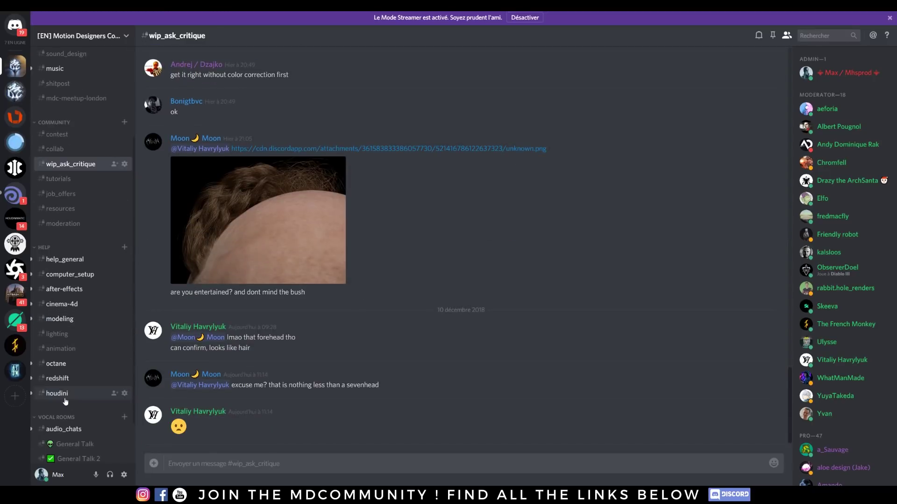
{"action": "scroll", "coordinate": [65, 403], "scroll_direction": "up", "scroll_amount": 3}
{"action": "scroll", "coordinate": [64, 295], "scroll_direction": "down", "scroll_amount": 5}
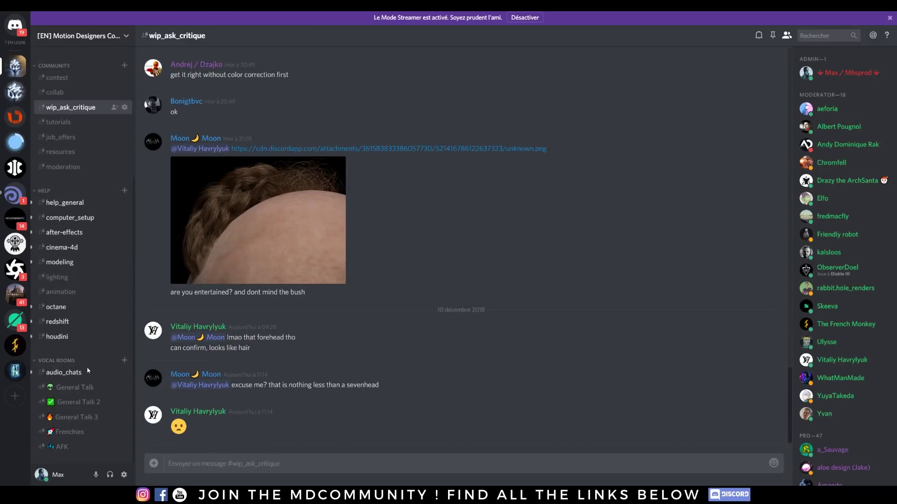
{"action": "scroll", "coordinate": [71, 276], "scroll_direction": "up", "scroll_amount": 3}
{"action": "scroll", "coordinate": [70, 273], "scroll_direction": "up", "scroll_amount": 3}
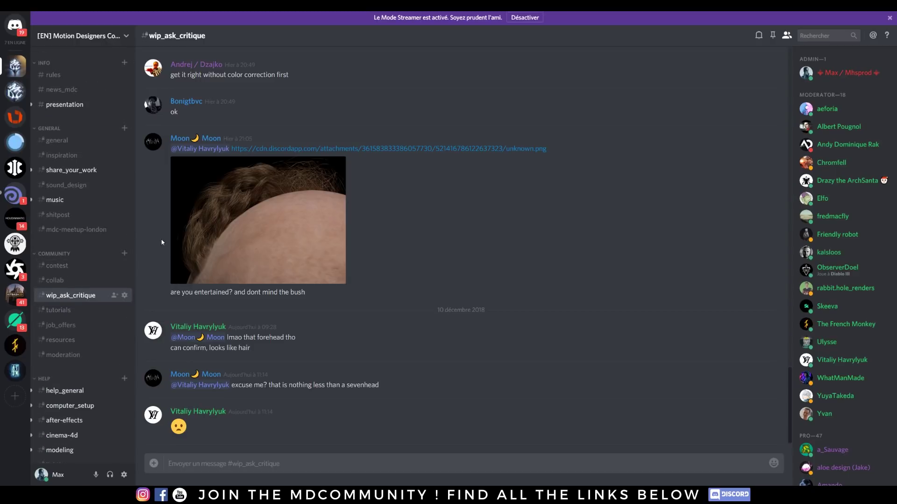